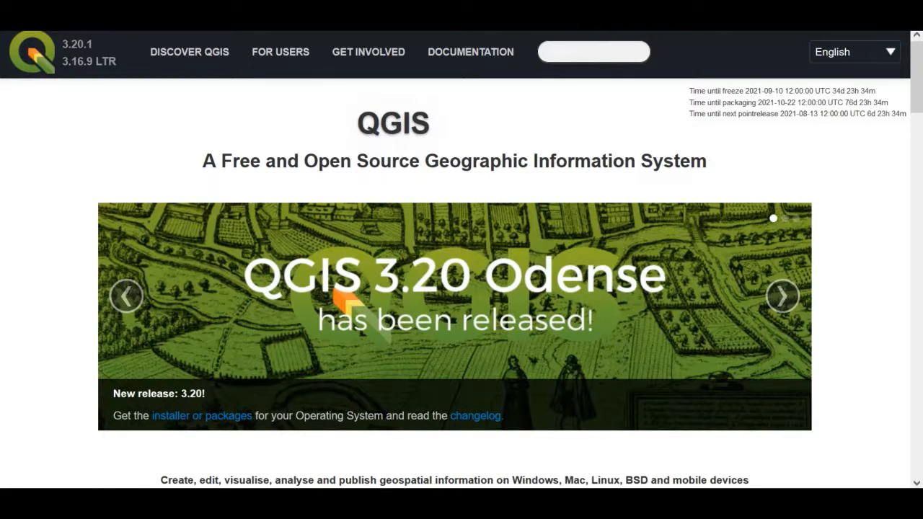
# - Look over the QGIS home page and open its download page
pyautogui.scroll(-3, 338, 294)
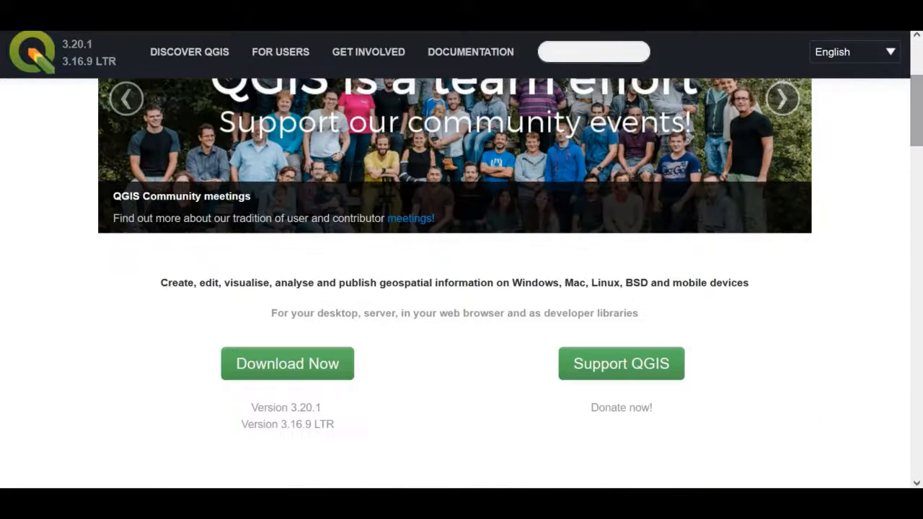
pyautogui.scroll(-2, 454, 404)
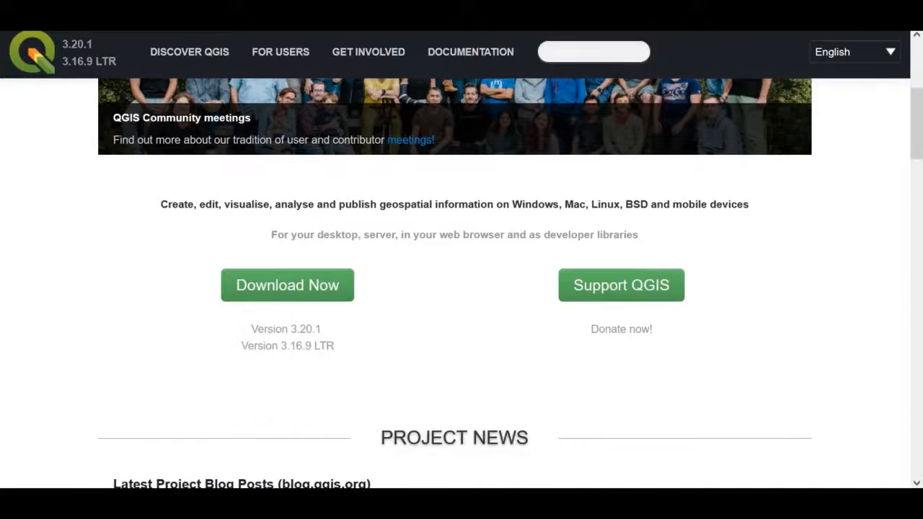
pyautogui.scroll(-4, 454, 404)
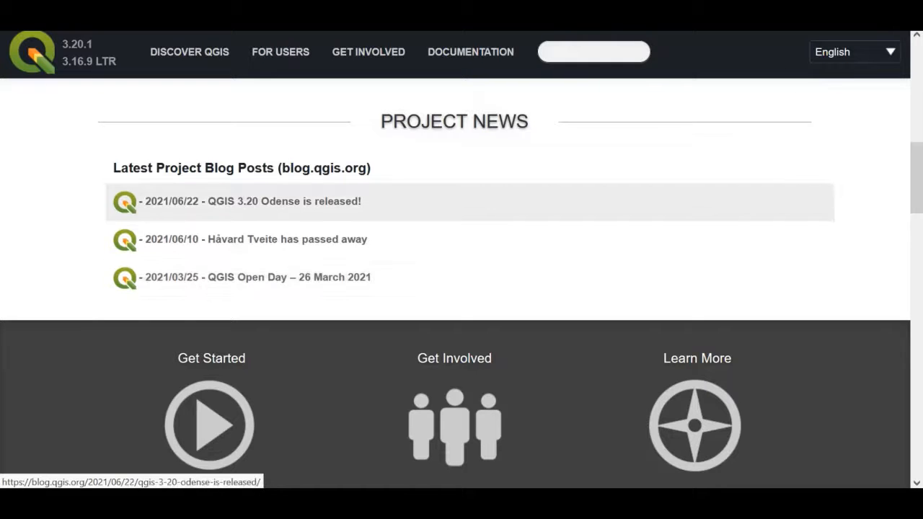
pyautogui.scroll(5, 462, 202)
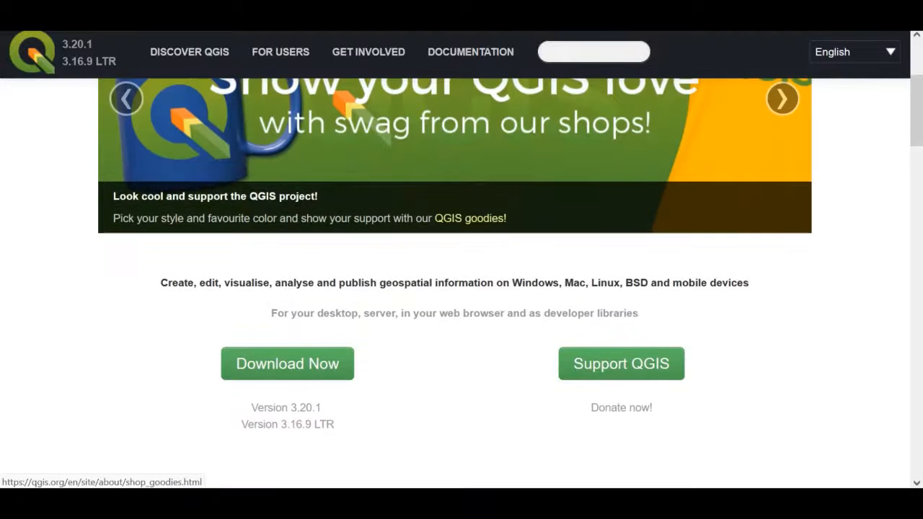
pyautogui.scroll(-1, 462, 281)
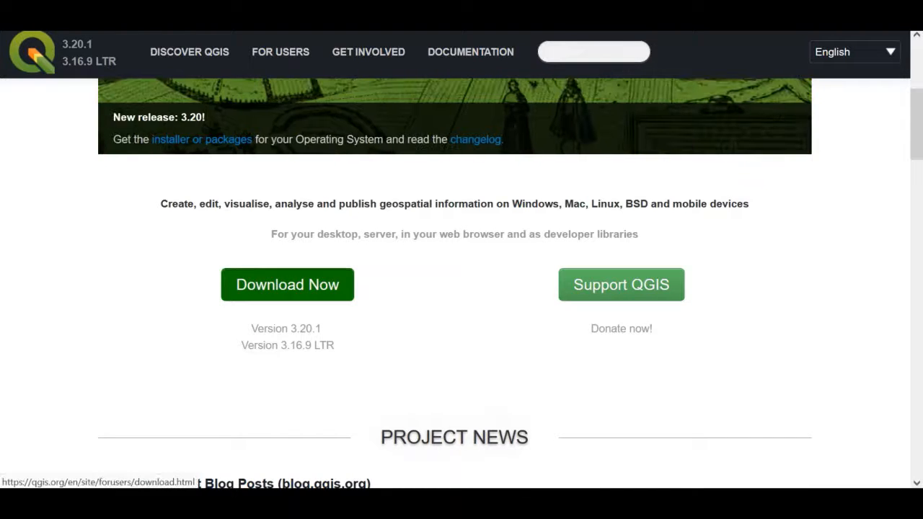
pyautogui.click(287, 284)
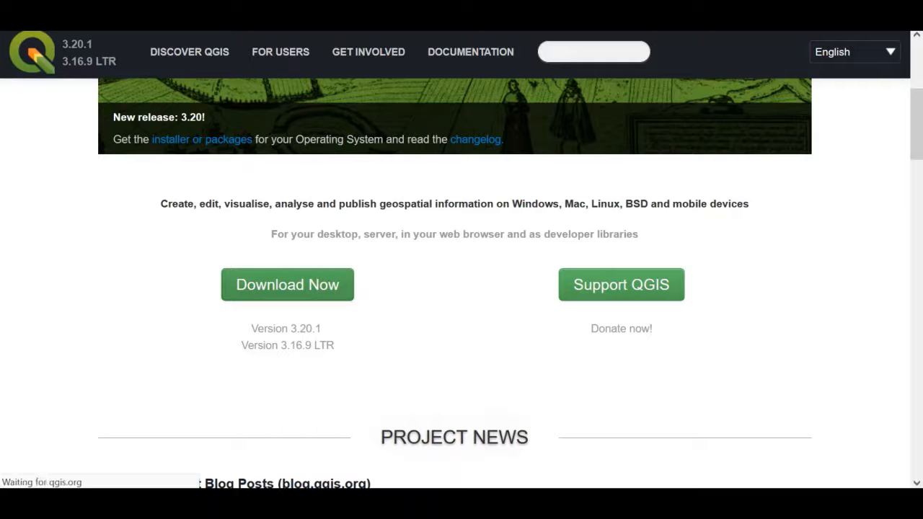
# - Download the long term release QGIS Standalone Installer Version 3.16 for Windows and save QGIS-OSGeo4W-3.16.9-1.msi
pyautogui.scroll(-1, 454, 282)
pyautogui.scroll(-3, 462, 282)
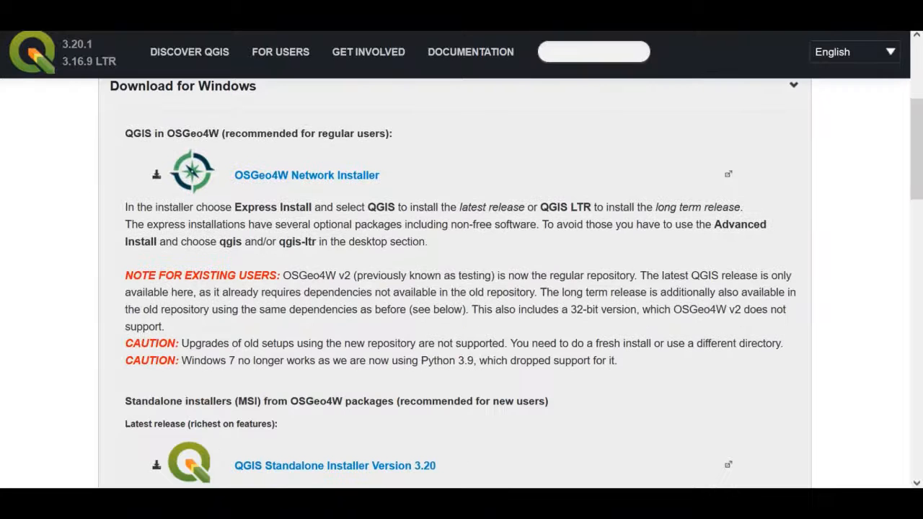
pyautogui.scroll(-1, 461, 283)
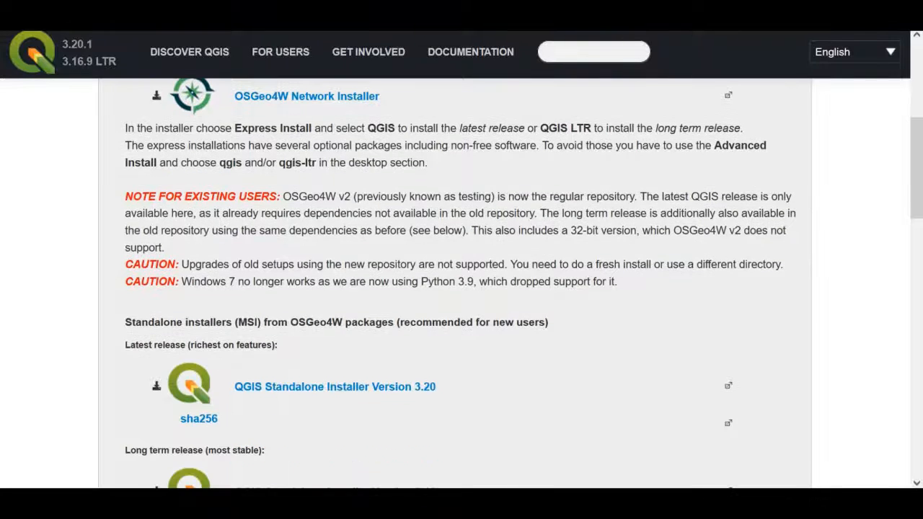
pyautogui.scroll(-2, 461, 283)
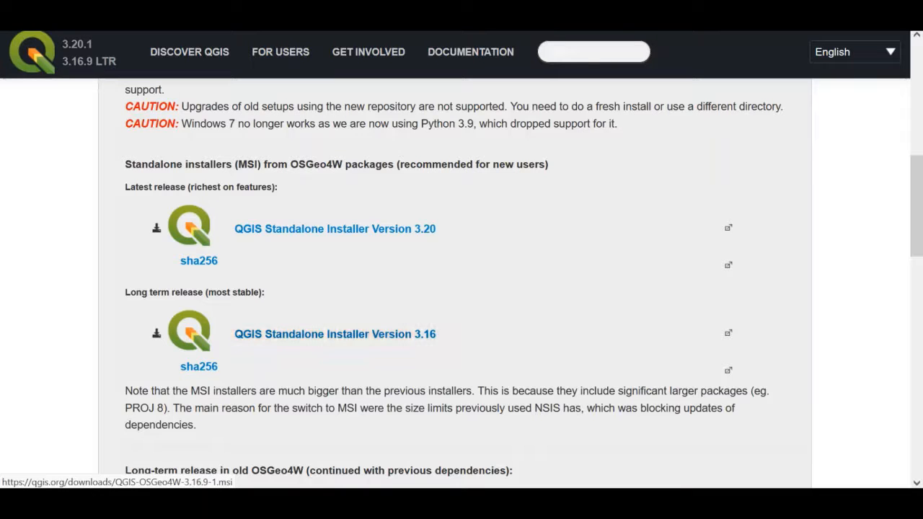
pyautogui.click(335, 333)
pyautogui.click(376, 333)
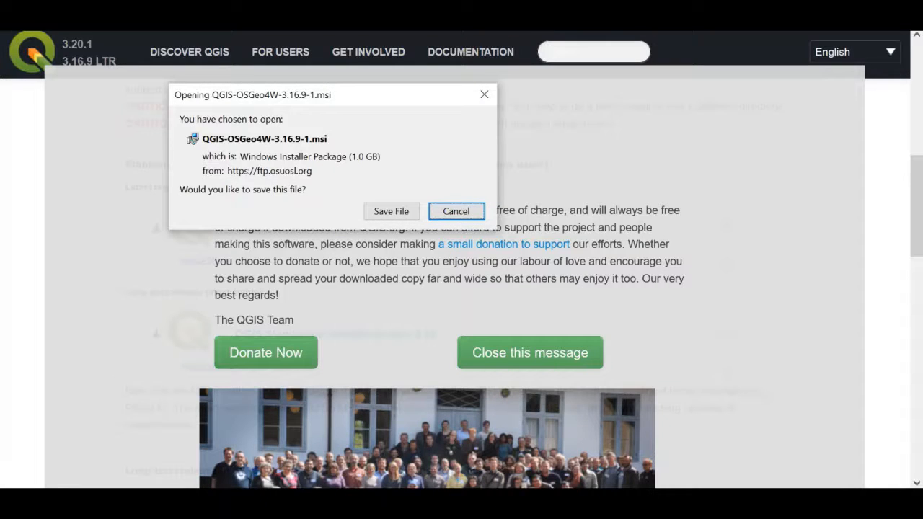
pyautogui.click(391, 211)
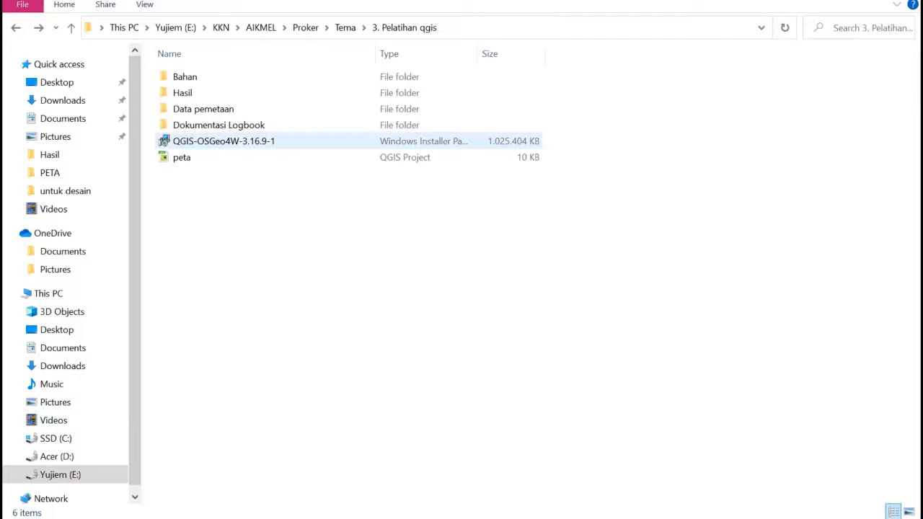
# - In File Explorer, run the QGIS-OSGeo4W-3.16.9-1 installer from the 3. Pelatihan qgis folder and accept its license agreement
pyautogui.click(223, 141)
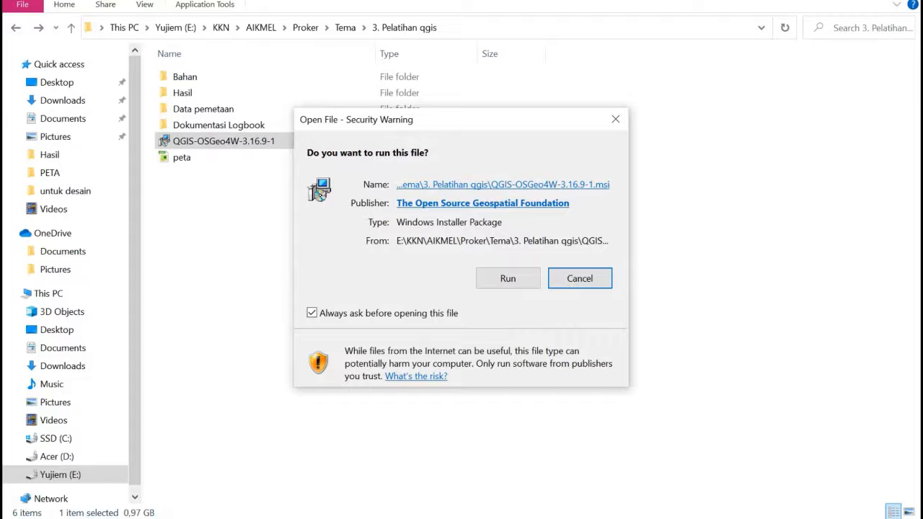
pyautogui.click(507, 279)
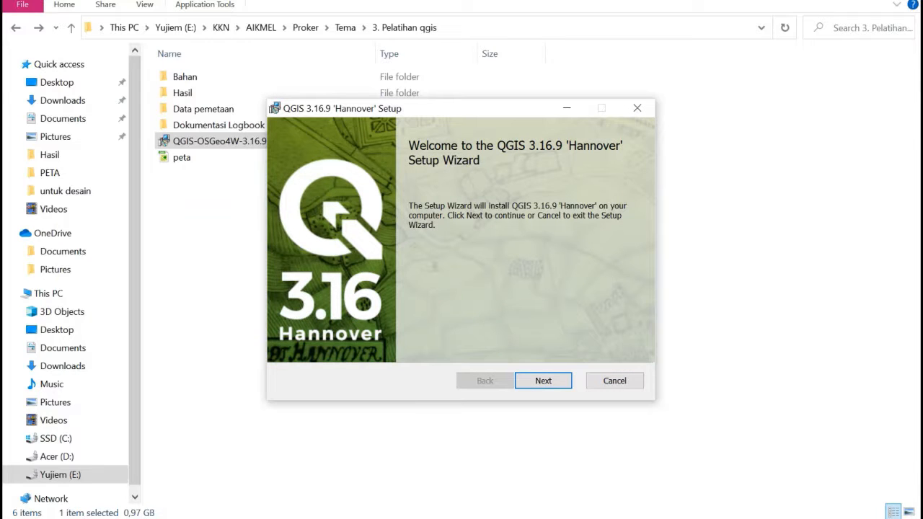
pyautogui.press('Return')
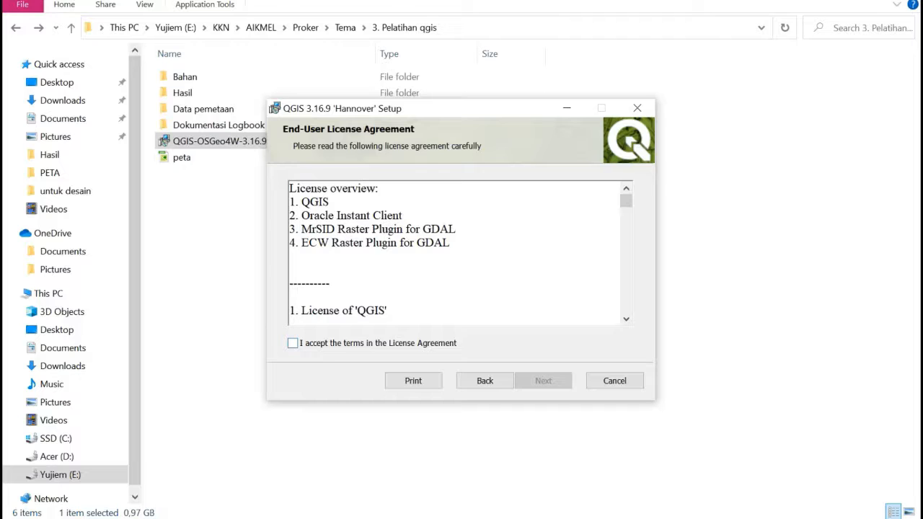
pyautogui.press('space')
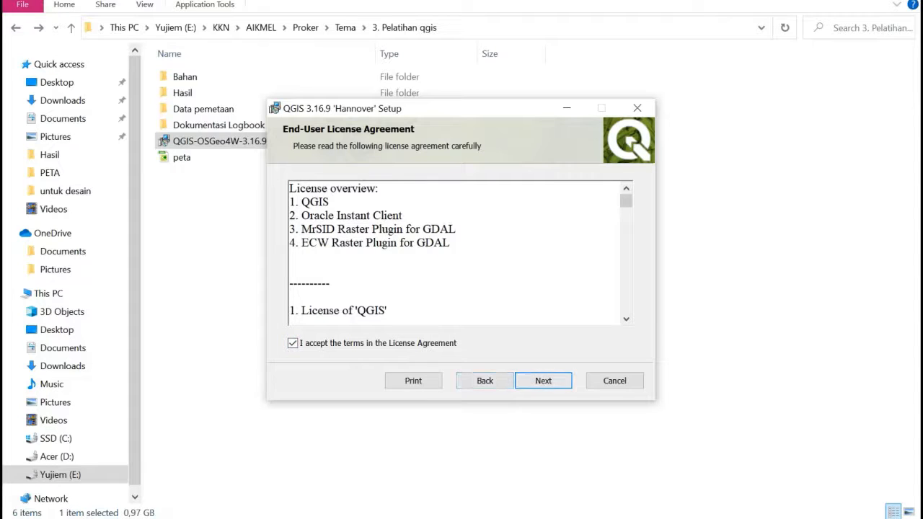
pyautogui.press('Return')
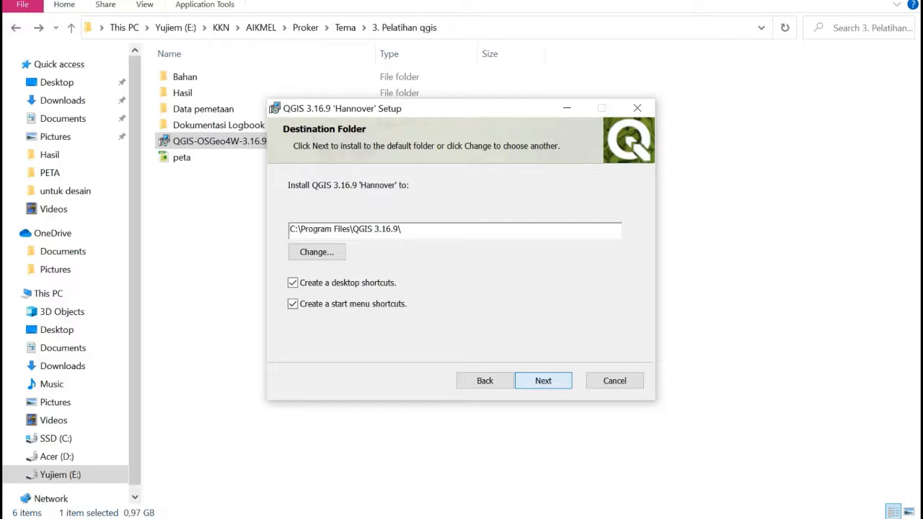
# - Install QGIS 3.16.9 to the default C:\Program Files\QGIS 3.16.9\ folder with desktop and start menu shortcuts, and finish the setup
pyautogui.press('Return')
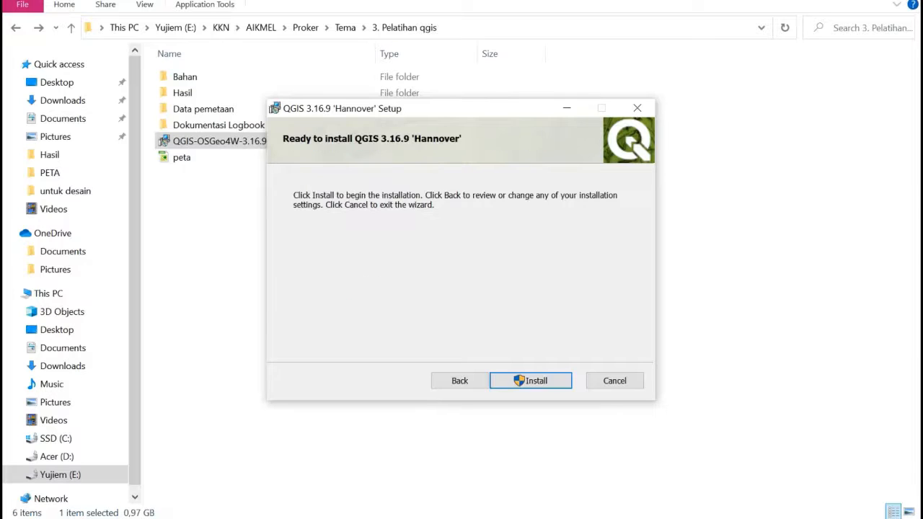
pyautogui.press('Return')
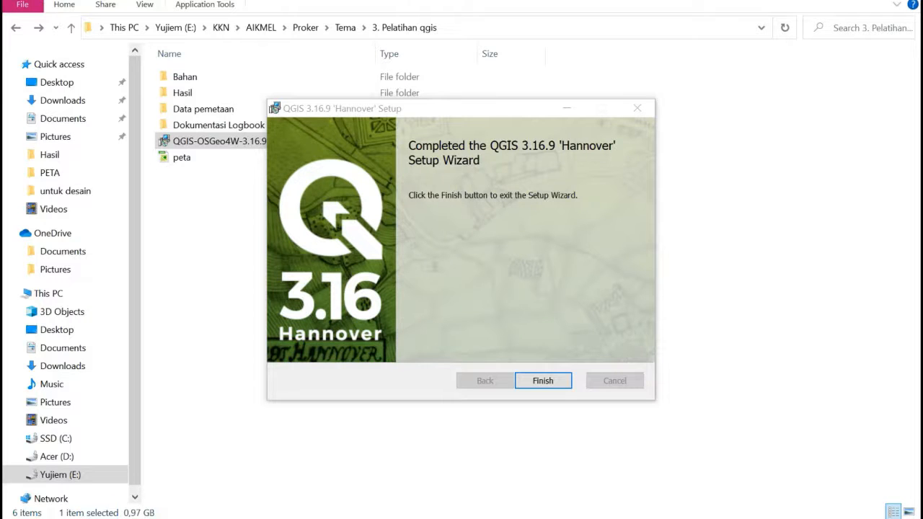
pyautogui.press('Return')
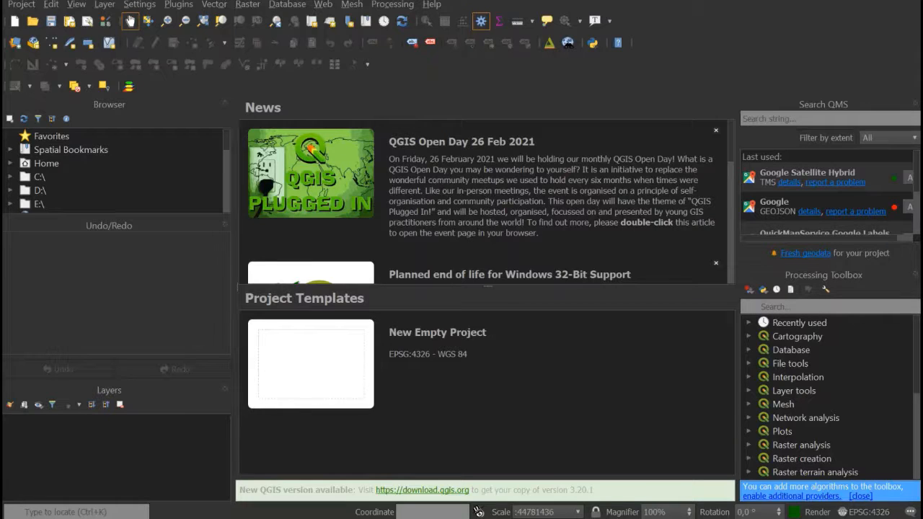
# - In QGIS, create a new empty project in EPSG:4326 - WGS 84 and view the available panels and toolbars
pyautogui.doubleClick(438, 353)
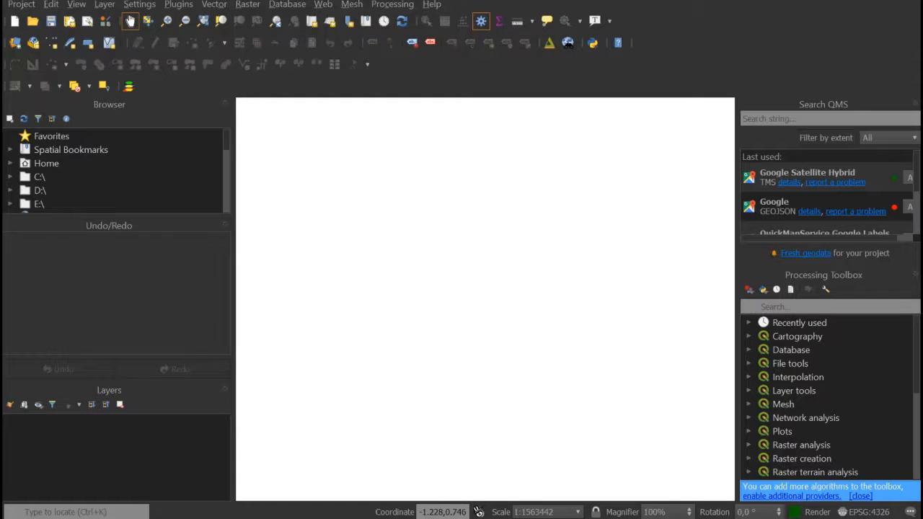
pyautogui.rightClick(643, 26)
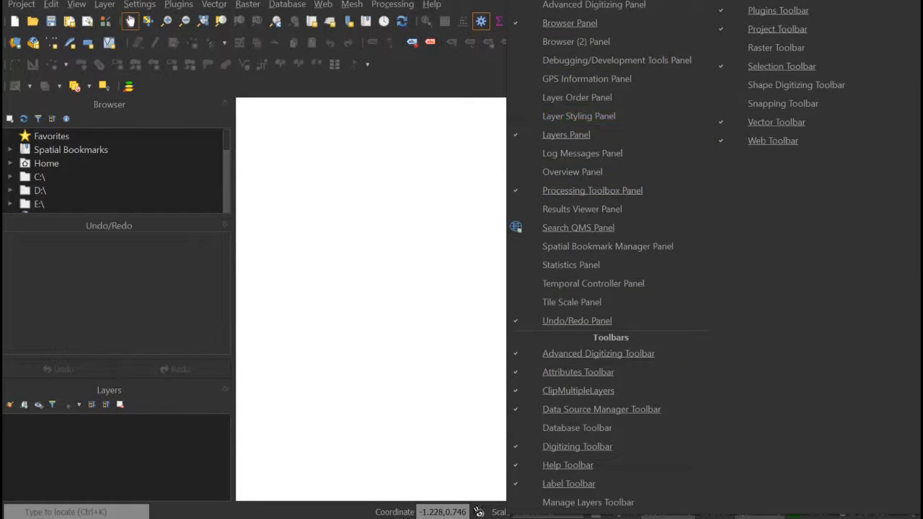
pyautogui.click(578, 227)
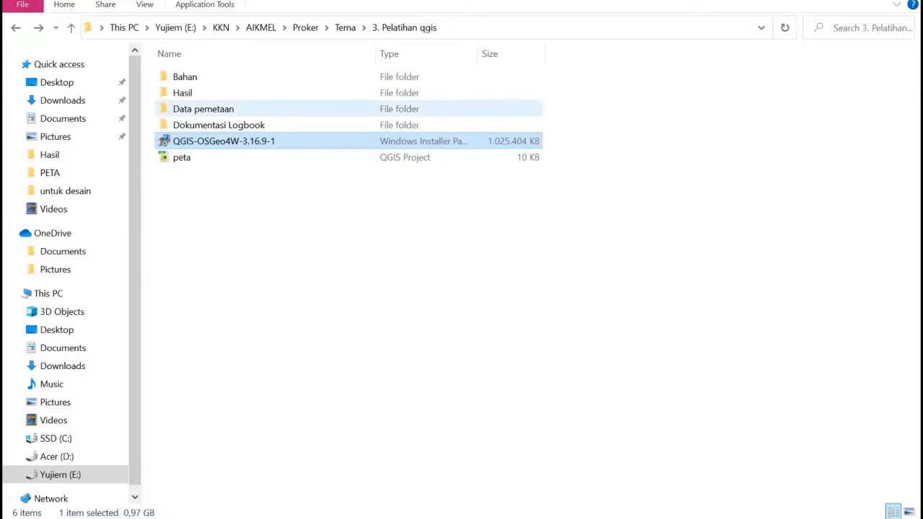
# - Switch to File Explorer and open the Data pemetaan folder inside 3. Pelatihan qgis
pyautogui.click(203, 108)
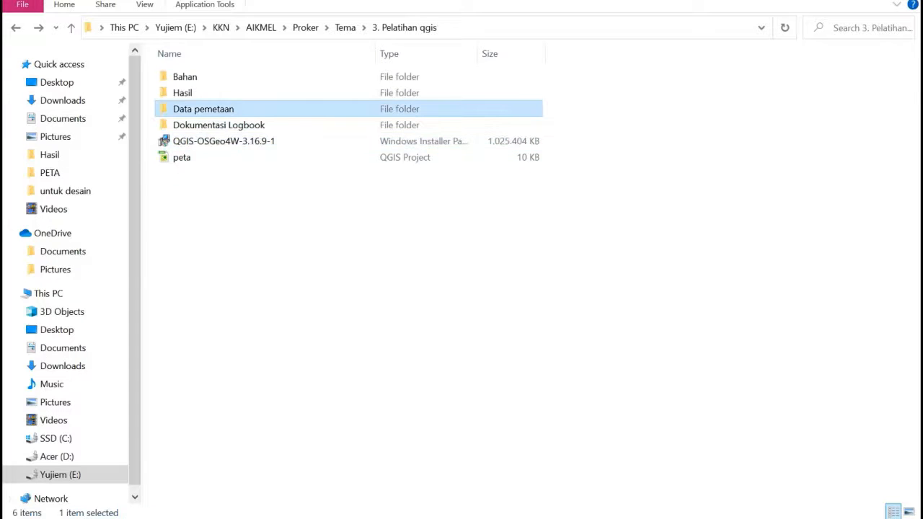
pyautogui.doubleClick(203, 109)
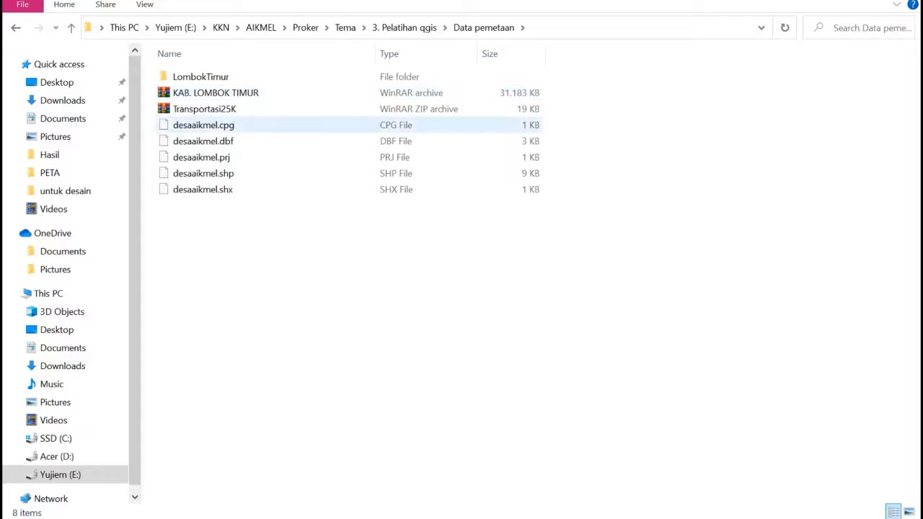
pyautogui.click(204, 108)
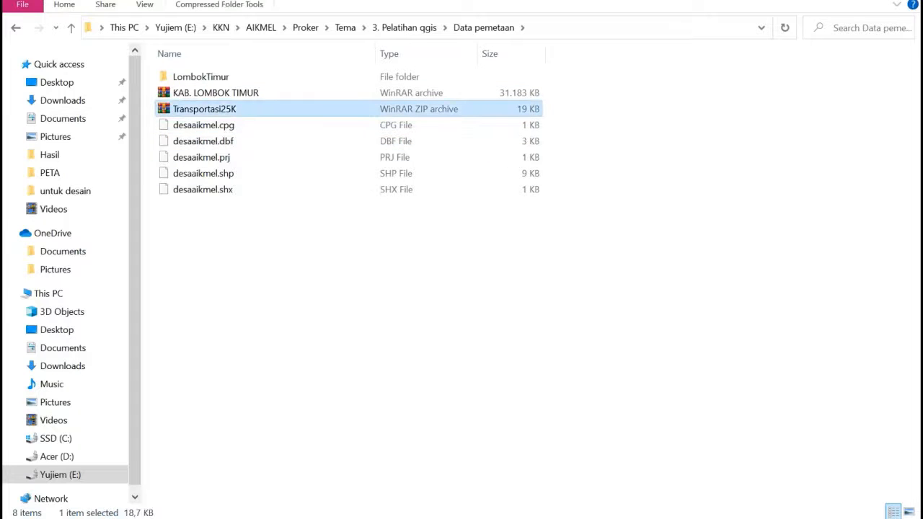
pyautogui.rightClick(202, 109)
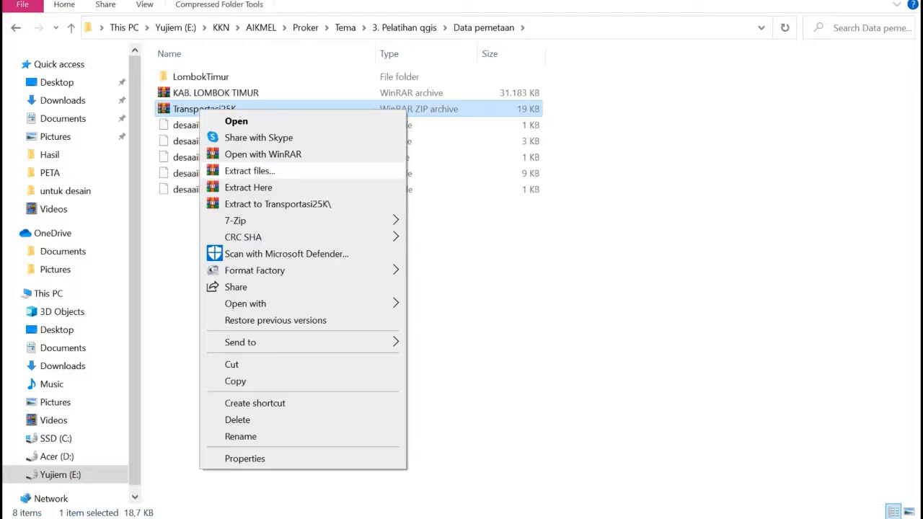
pyautogui.click(177, 217)
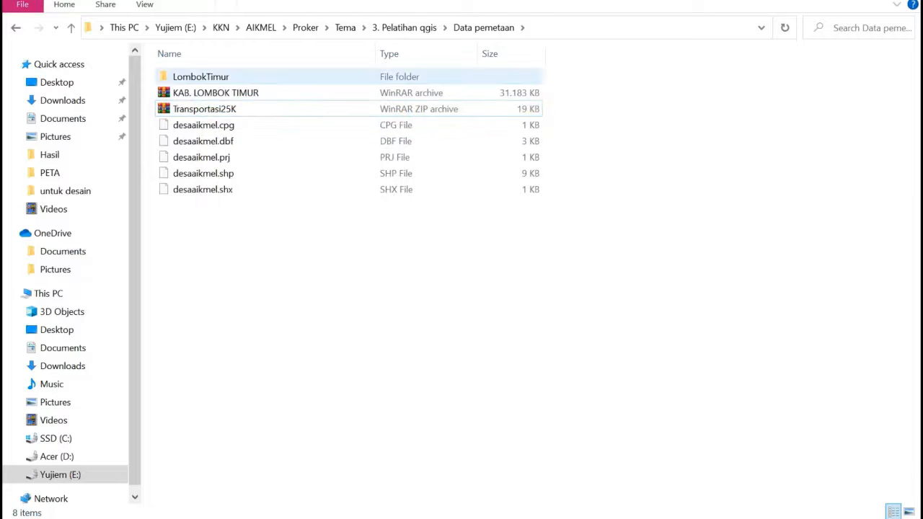
# - Open the LombokTimur folder and look through its shapefile data, from the ADMINISTRASI files to the BATUKARANG files
pyautogui.click(200, 77)
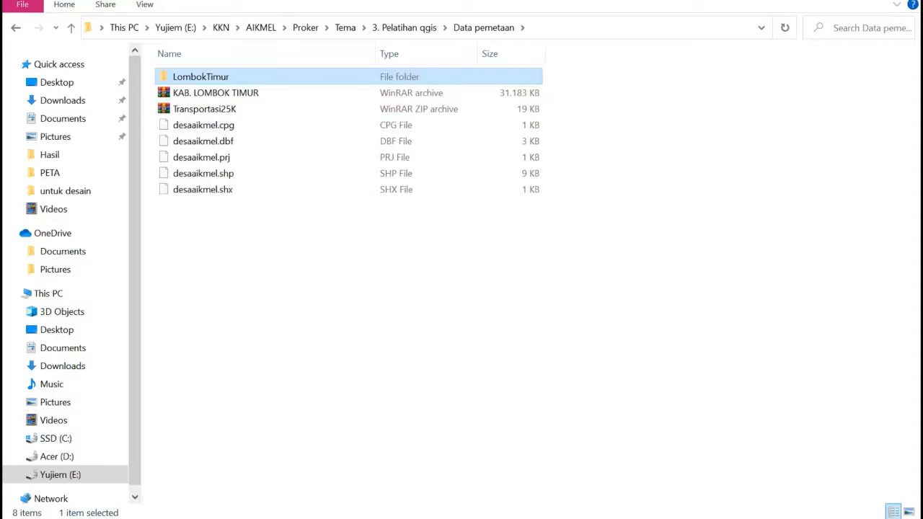
pyautogui.press('Return')
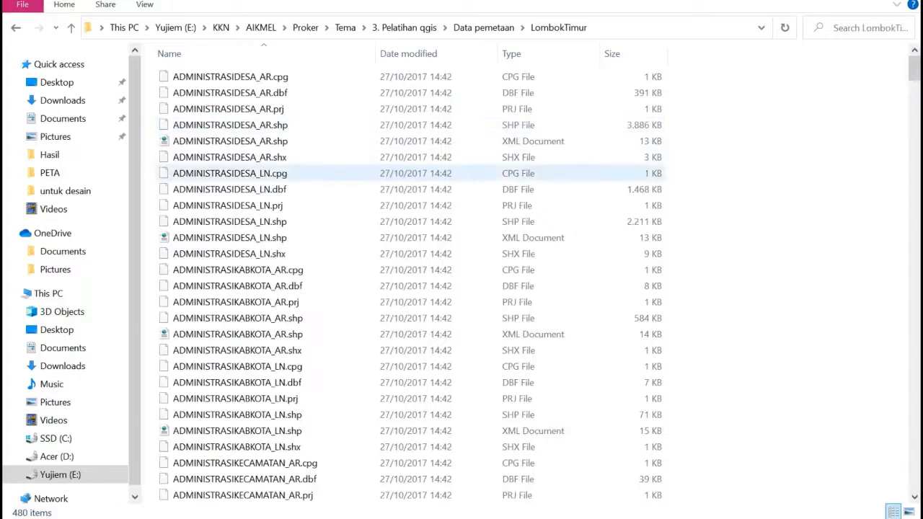
pyautogui.scroll(-8, 216, 350)
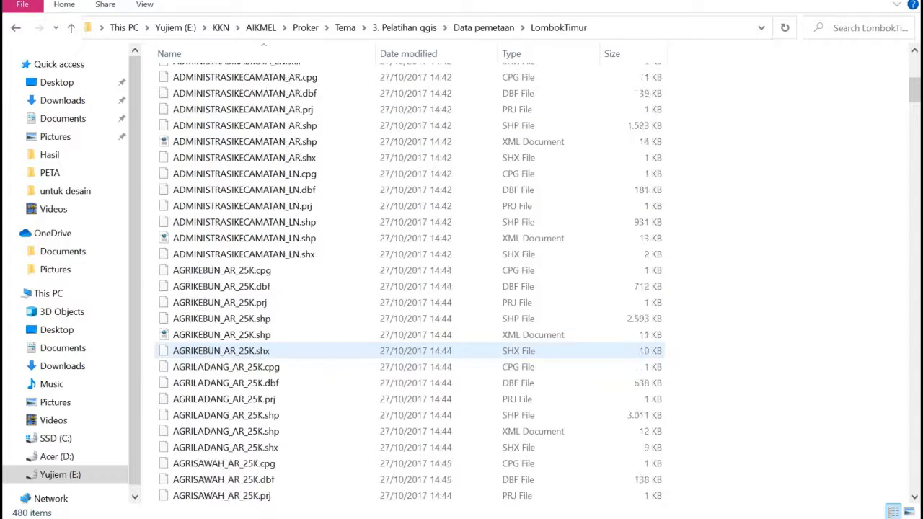
pyautogui.scroll(-10, 216, 349)
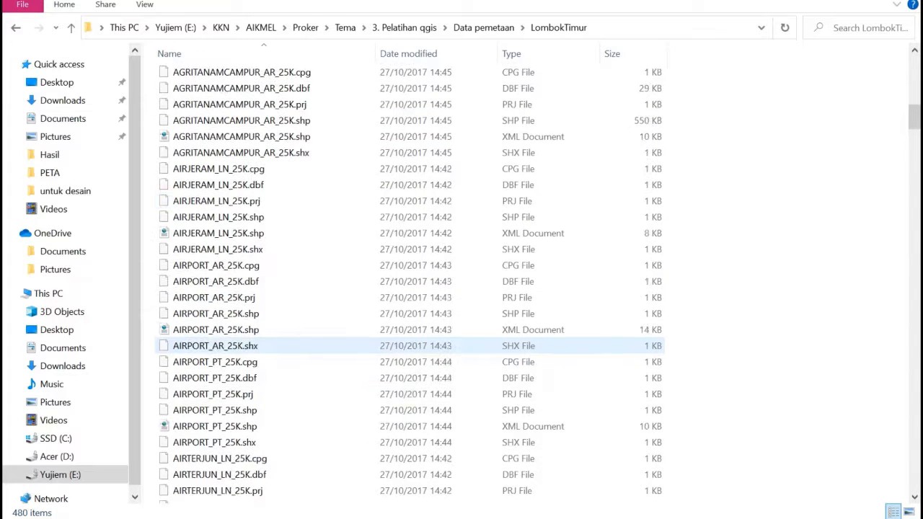
pyautogui.scroll(-10, 217, 351)
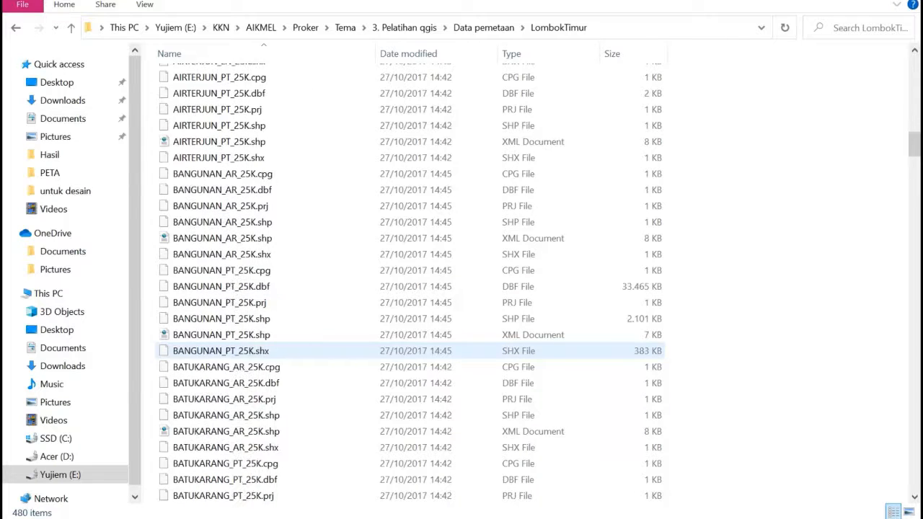
pyautogui.scroll(11, 217, 350)
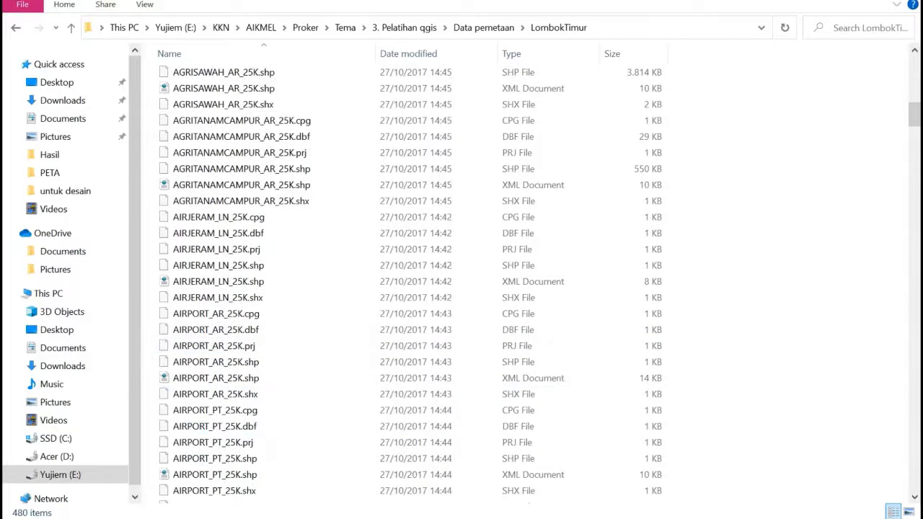
pyautogui.moveTo(914, 114); pyautogui.dragTo(914, 69)
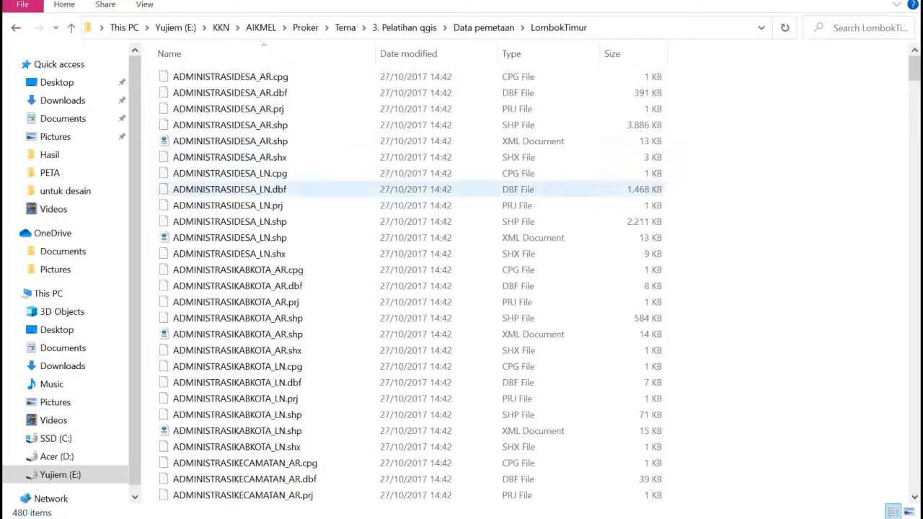
pyautogui.scroll(-3, 238, 382)
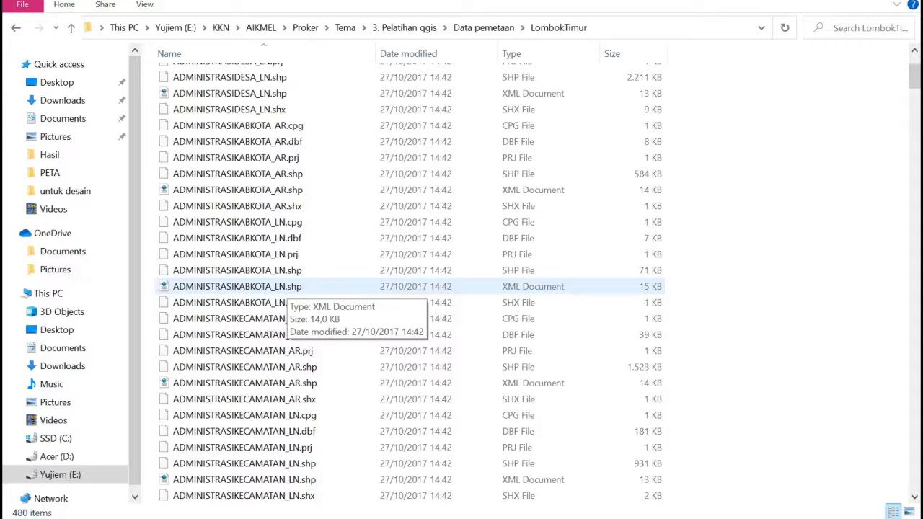
# - Look through the administration, agriculture and airport files in the LombokTimur folder and select the shapefile ADMINISTRASIDESA_AR.shp
pyautogui.scroll(-4, 404, 288)
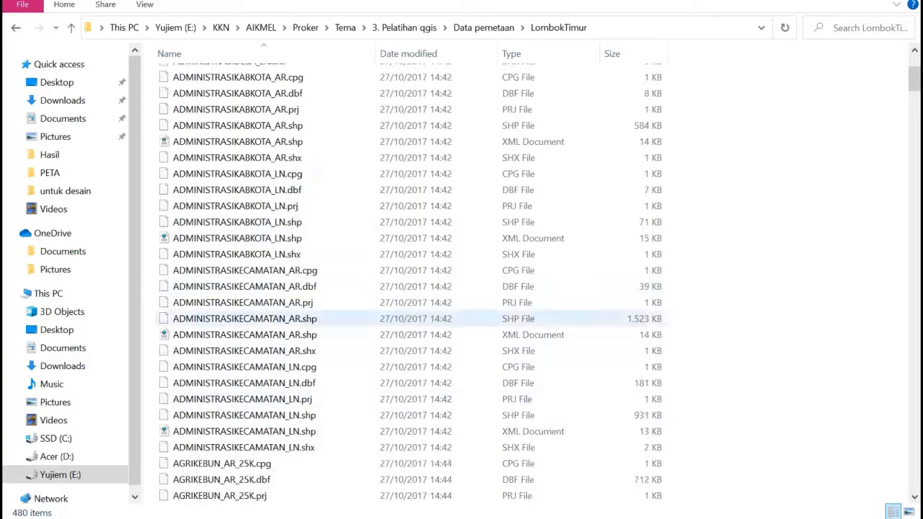
pyautogui.scroll(-11, 278, 441)
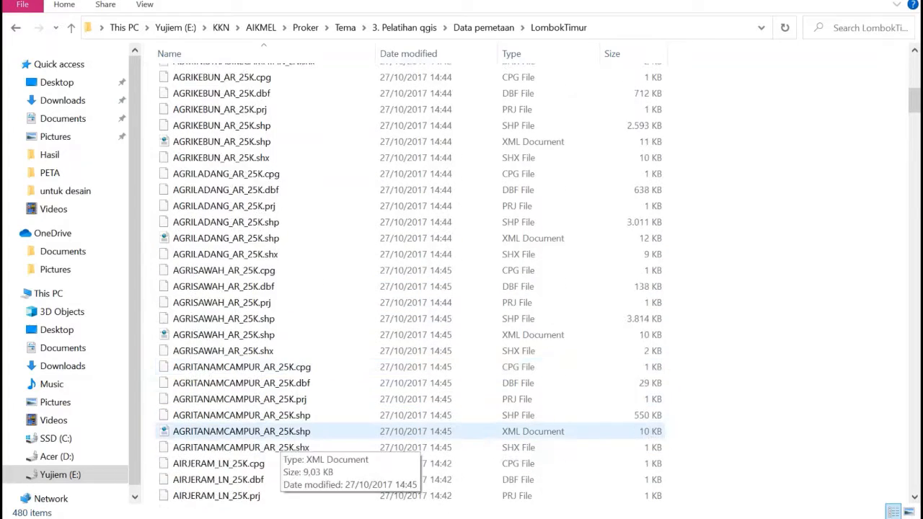
pyautogui.scroll(-1, 278, 447)
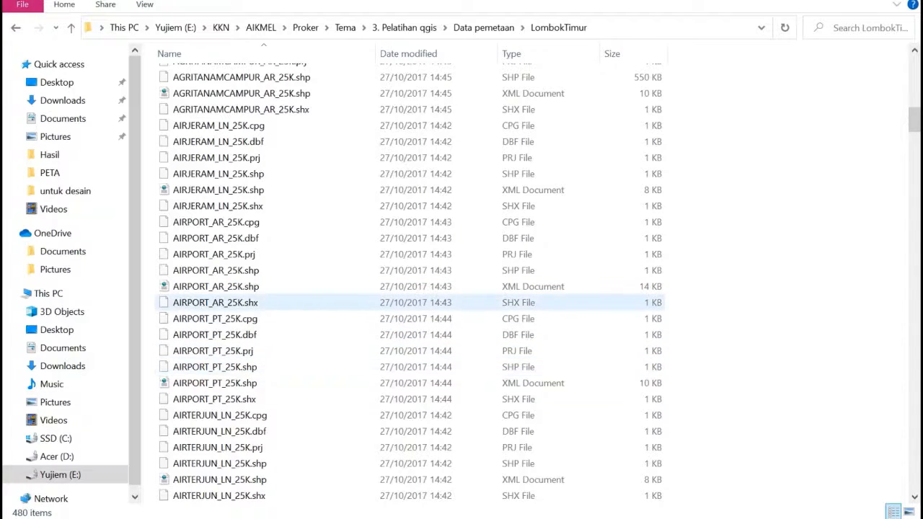
pyautogui.scroll(12, 216, 310)
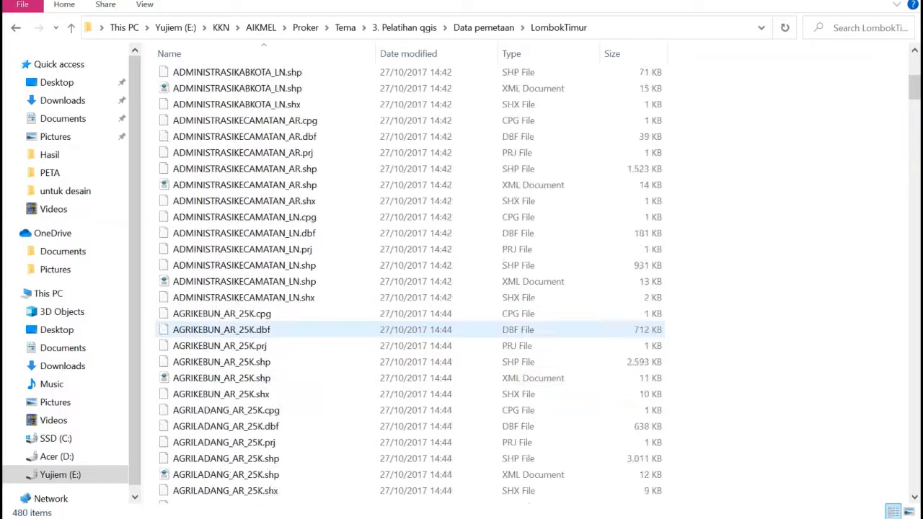
pyautogui.scroll(7, 216, 332)
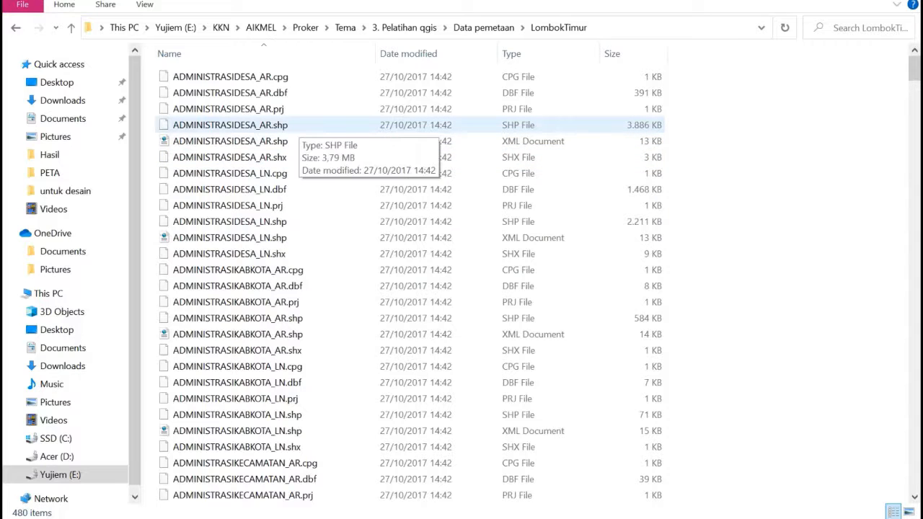
pyautogui.click(289, 126)
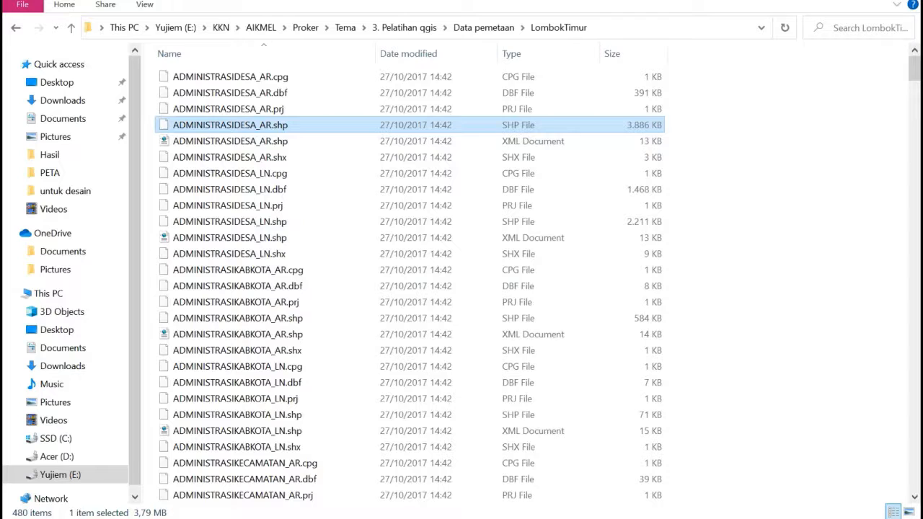
# - Find the road line shapefile JALAN_LN_25K.shp and add it to the current file selection
pyautogui.moveTo(914, 69); pyautogui.dragTo(914, 338)
pyautogui.scroll(13, 288, 216)
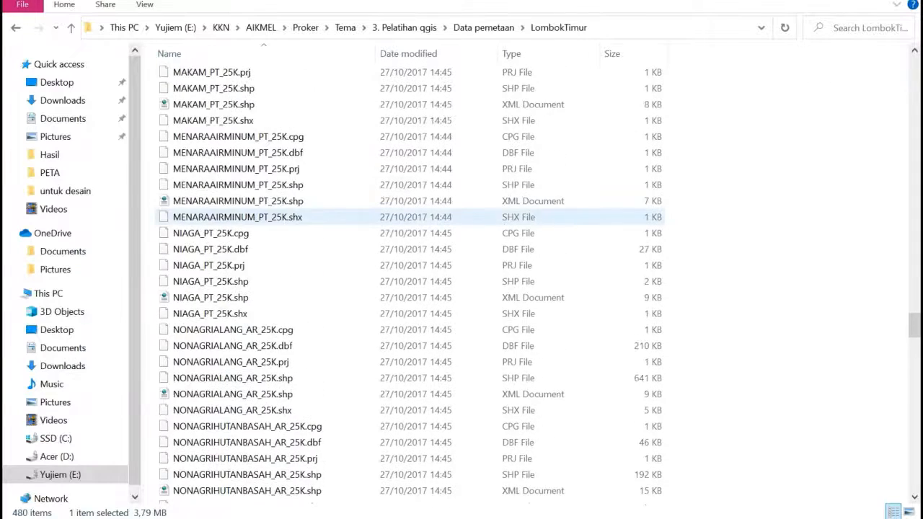
pyautogui.scroll(12, 289, 216)
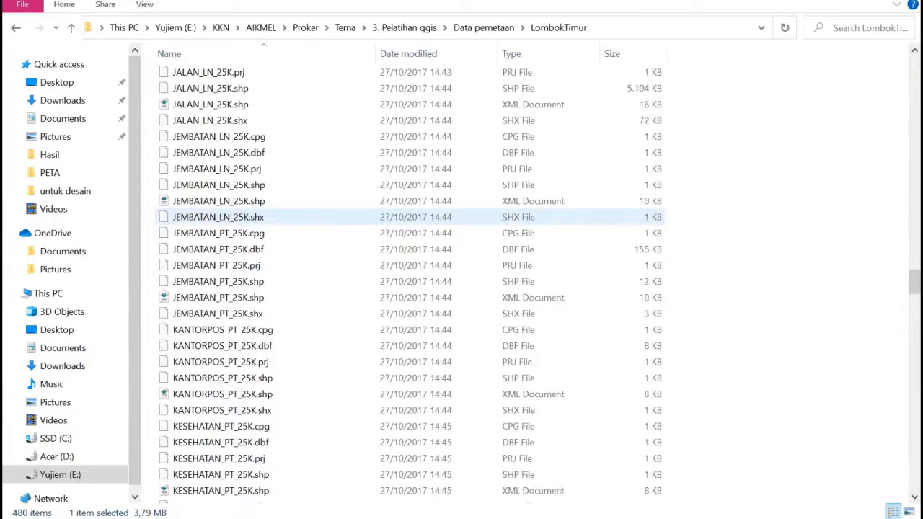
pyautogui.scroll(1, 288, 217)
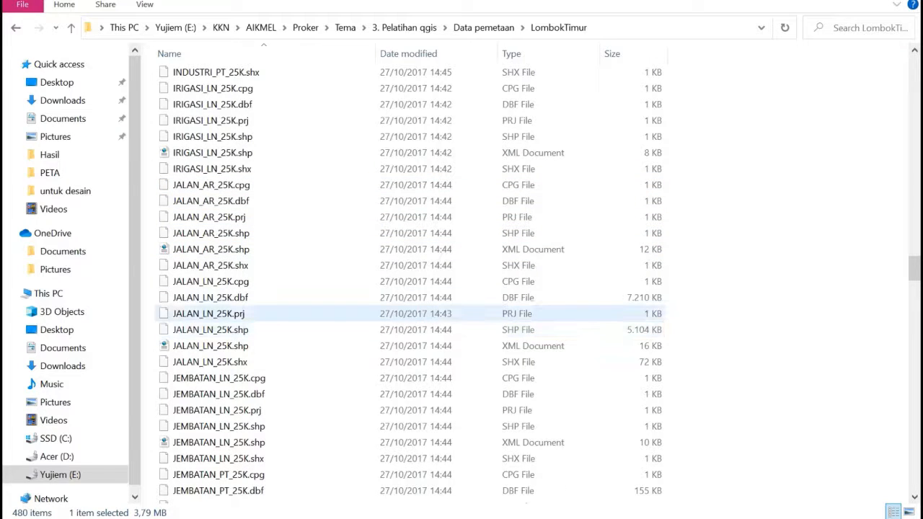
pyautogui.keyDown('ctrl'); pyautogui.click(210, 330); pyautogui.keyUp('ctrl')
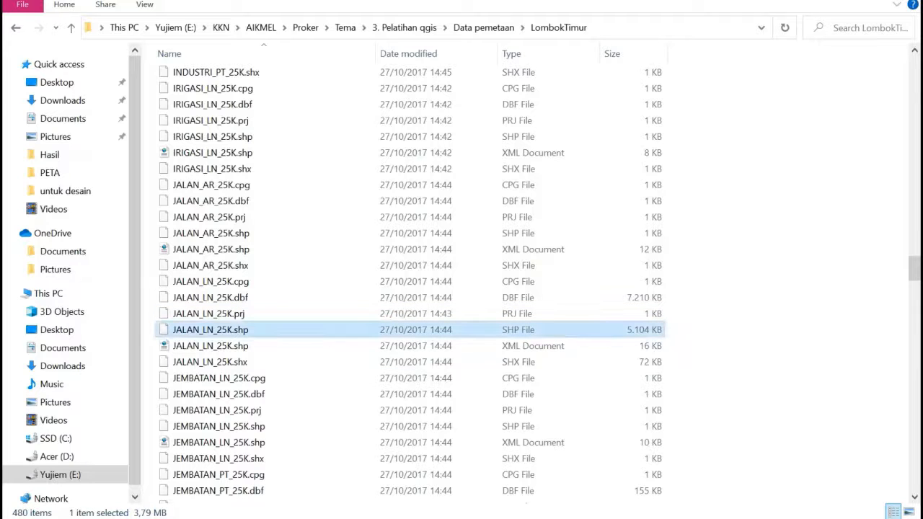
# - Find the settlement shapefile PEMUKIMAN_AR_25K.shp further down the folder and add it to the file selection
pyautogui.scroll(-1, 217, 349)
pyautogui.scroll(-9, 339, 351)
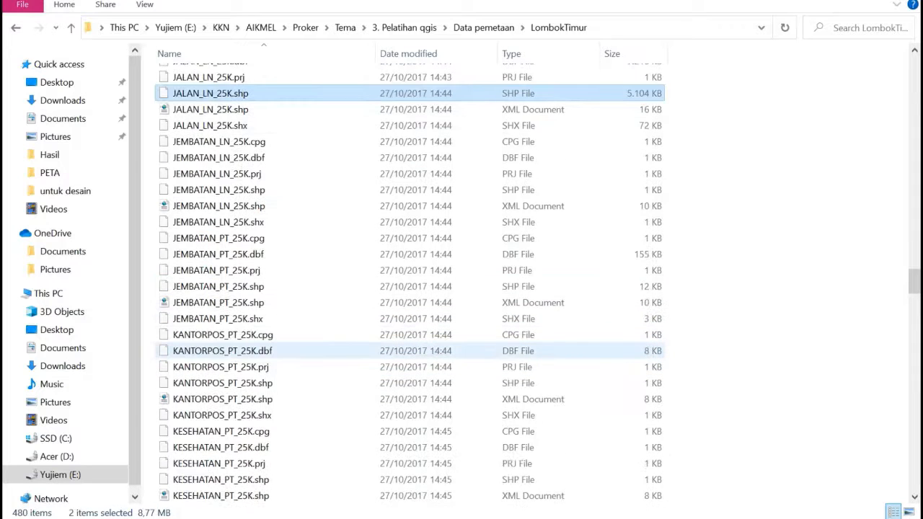
pyautogui.scroll(-7, 339, 345)
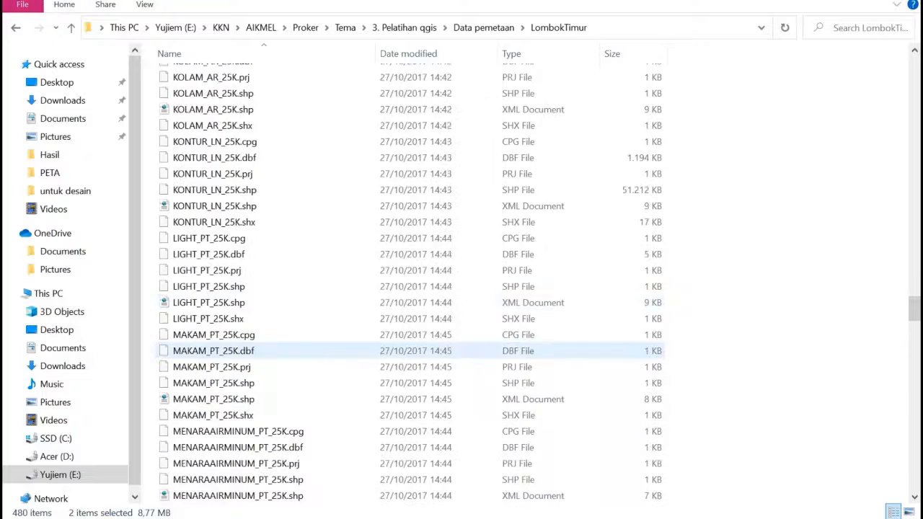
pyautogui.scroll(-7, 338, 333)
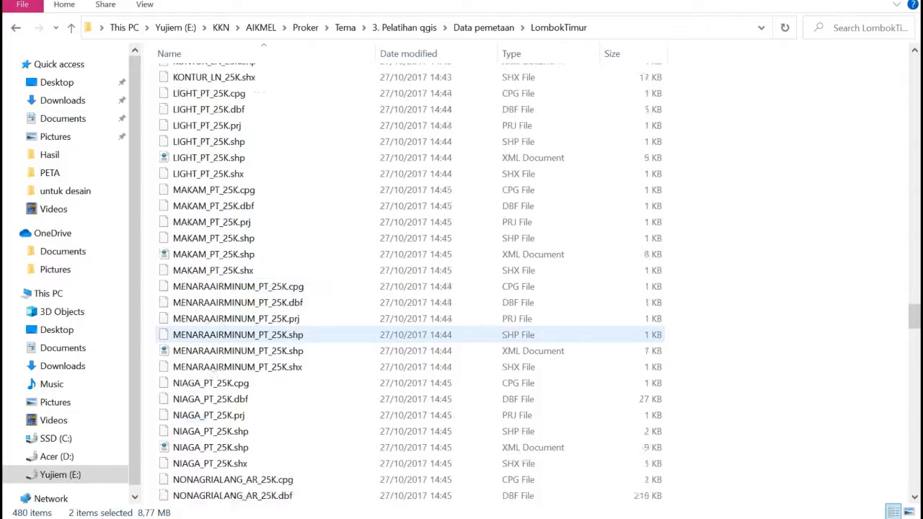
pyautogui.scroll(-3, 338, 333)
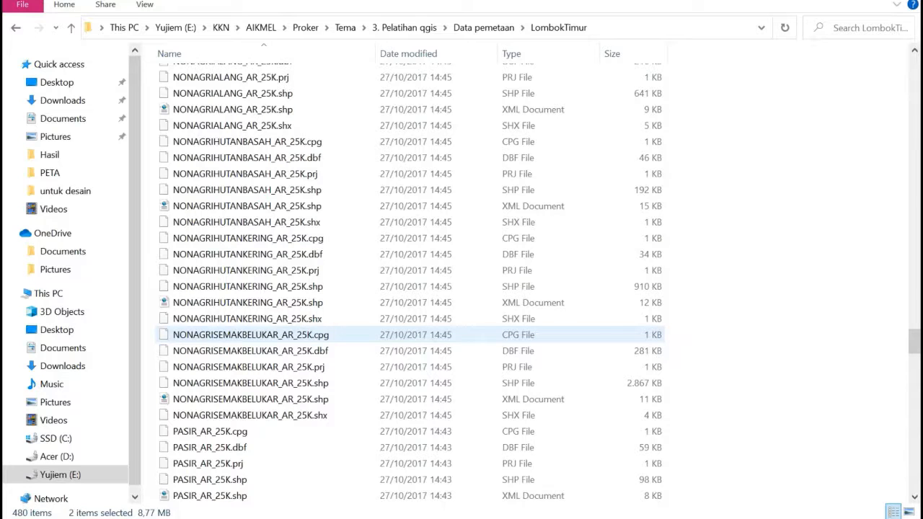
pyautogui.scroll(-4, 339, 339)
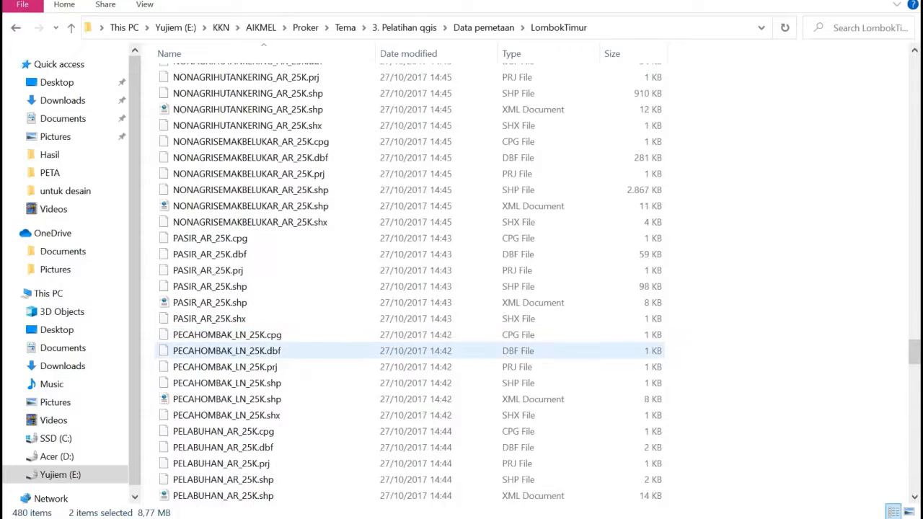
pyautogui.scroll(-7, 317, 361)
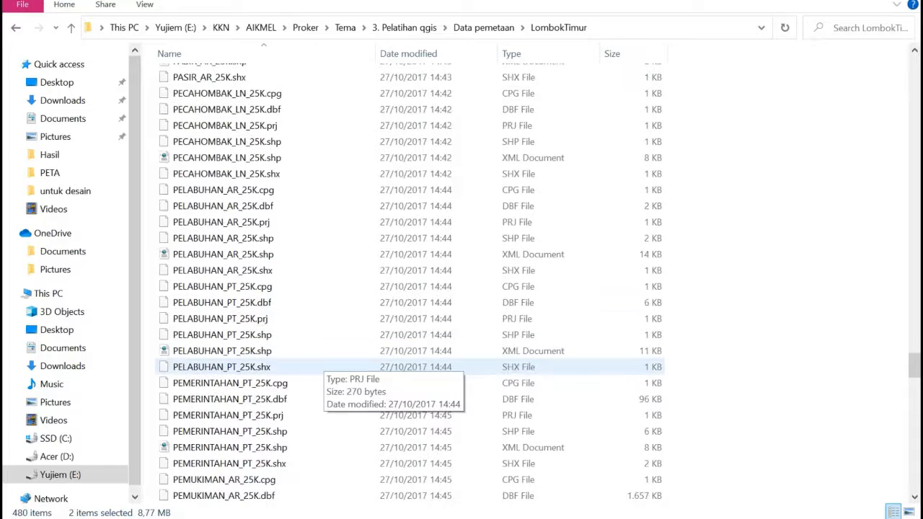
pyautogui.scroll(-2, 317, 364)
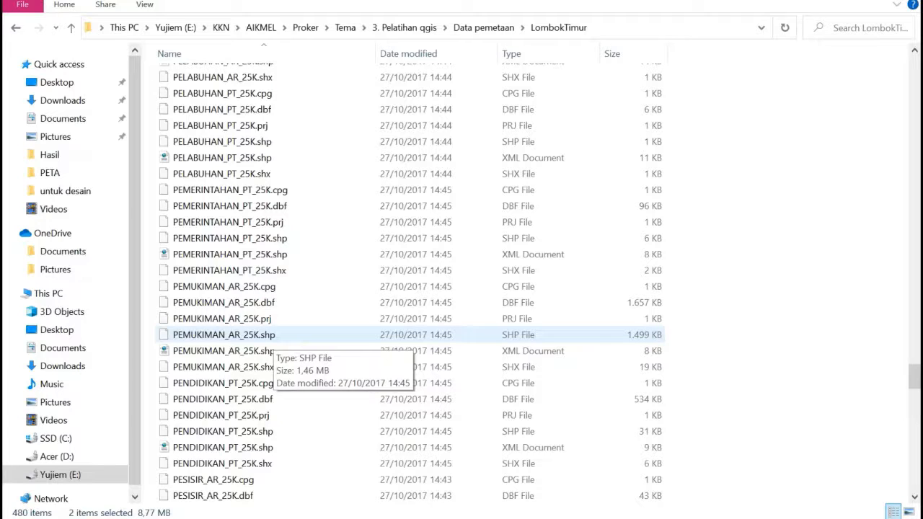
pyautogui.keyDown('ctrl'); pyautogui.click(263, 336); pyautogui.keyUp('ctrl')
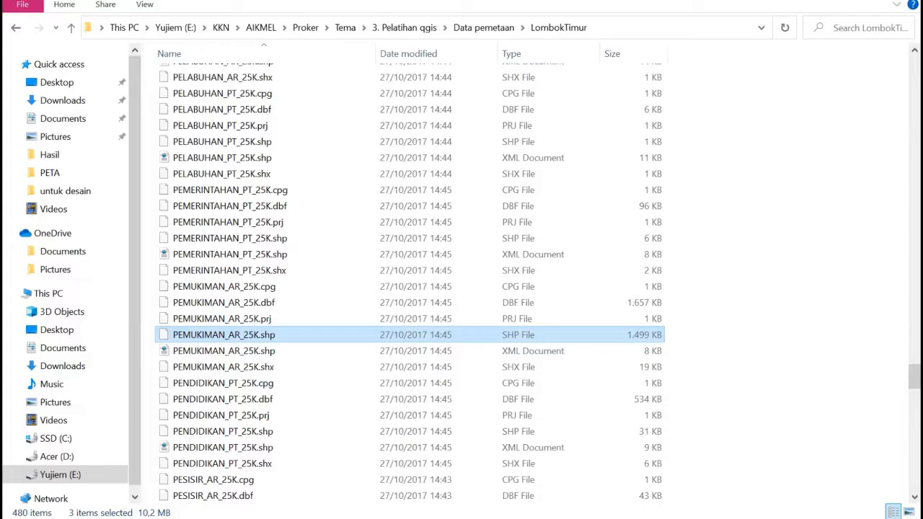
# - Add SARANAIBADAH_PT_25K.shp to the file selection and load the four selected shapefiles into the QGIS project as layers
pyautogui.scroll(-7, 263, 336)
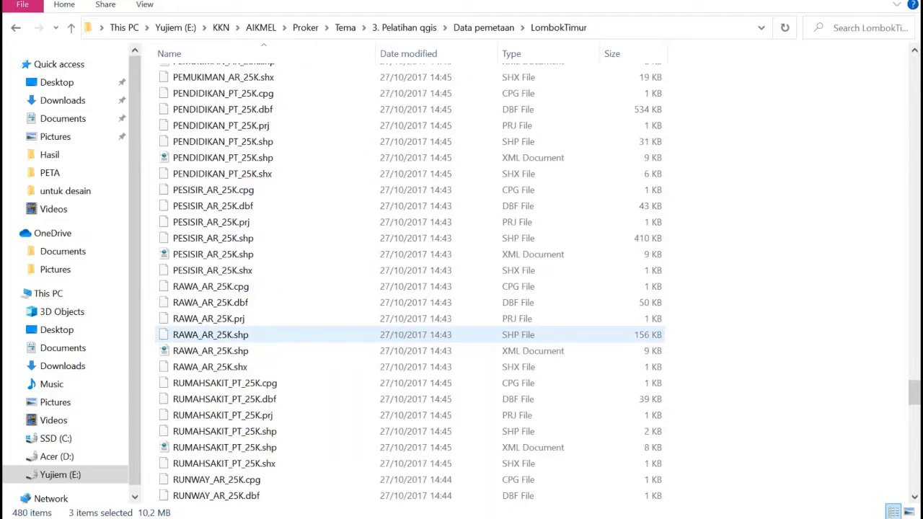
pyautogui.scroll(-6, 263, 332)
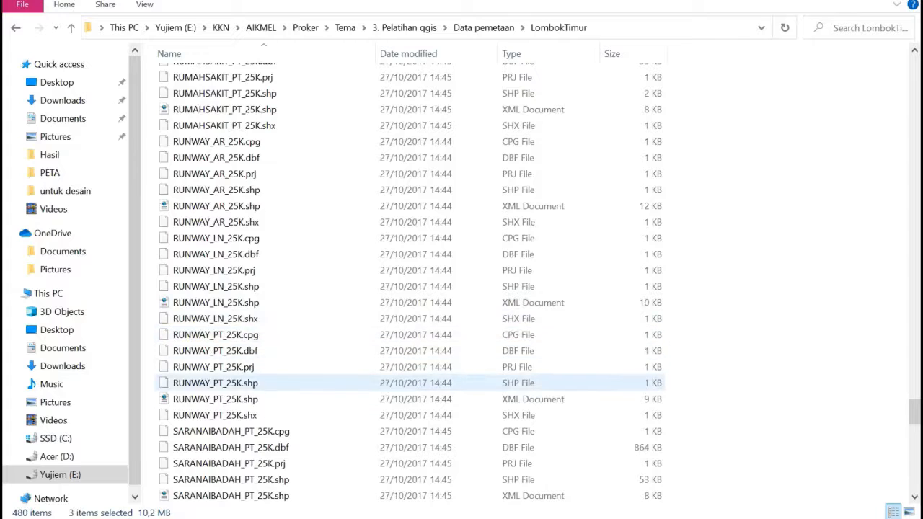
pyautogui.scroll(-2, 264, 366)
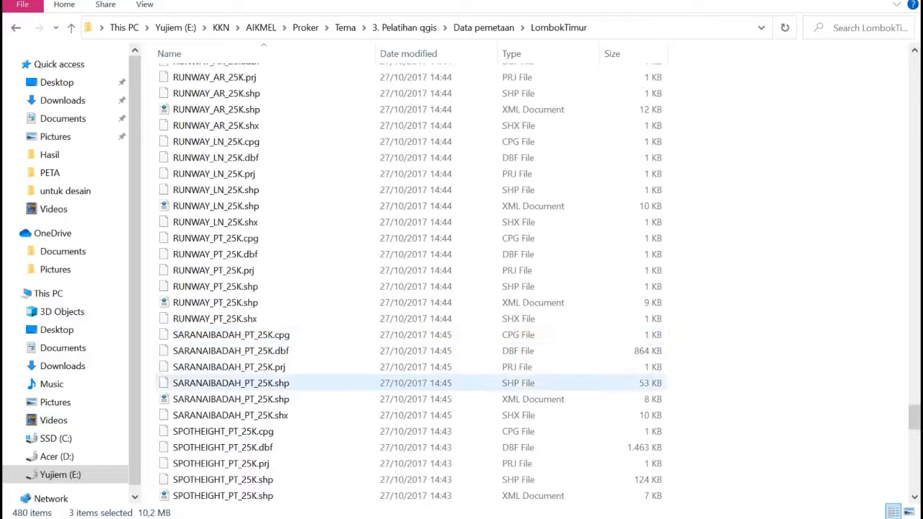
pyautogui.keyDown('ctrl'); pyautogui.click(231, 382); pyautogui.keyUp('ctrl')
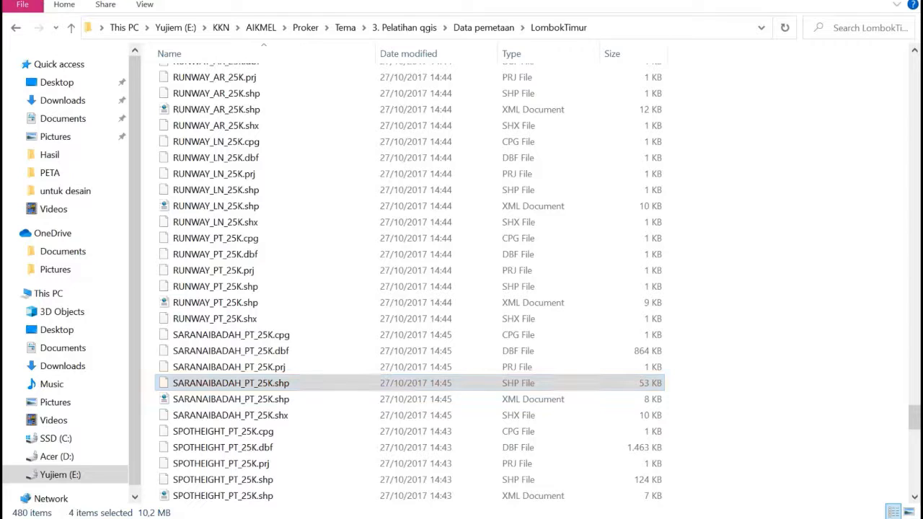
pyautogui.scroll(-4, 410, 281)
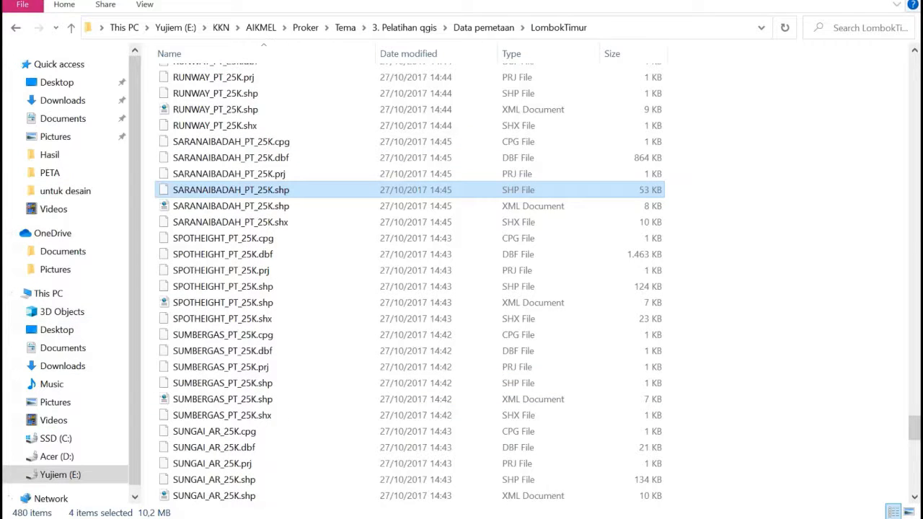
pyautogui.moveTo(231, 190); pyautogui.dragTo(147, 472)
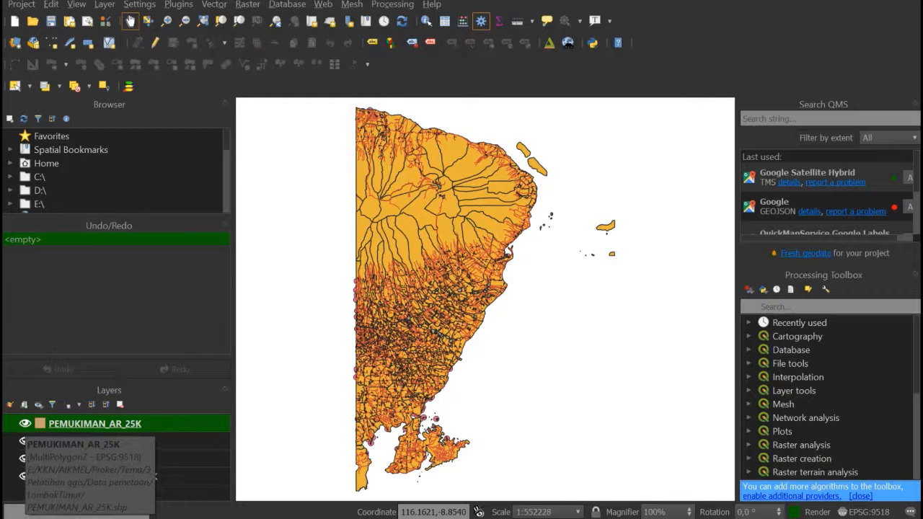
# - Hide the PEMUKIMAN_AR_25K, ADMINISTRASIDESA_AR and SARANAIBADAH_PT_25K layers and examine the JALAN_LN_25K road network up close
pyautogui.click(24, 423)
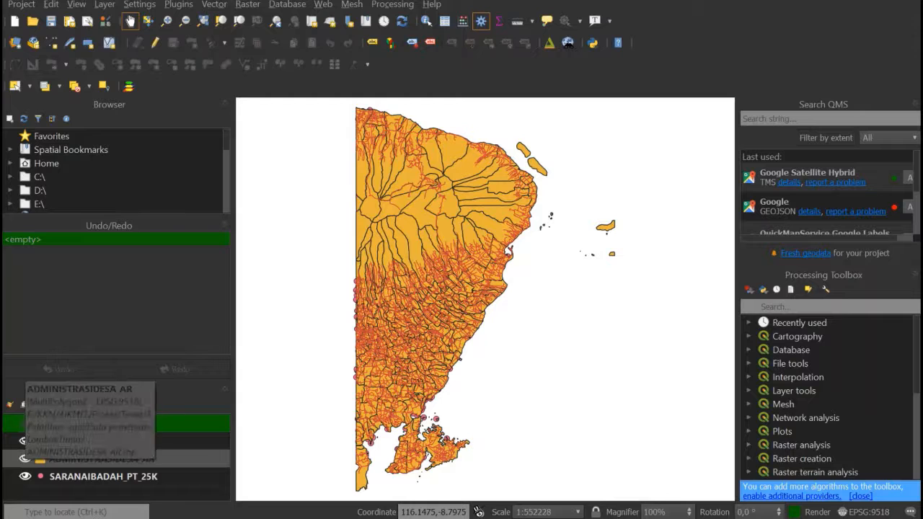
pyautogui.click(26, 458)
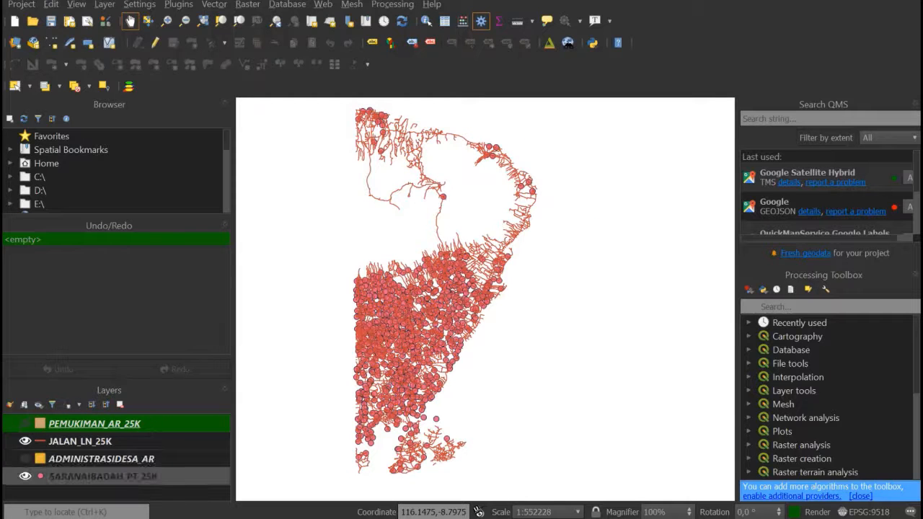
pyautogui.click(25, 476)
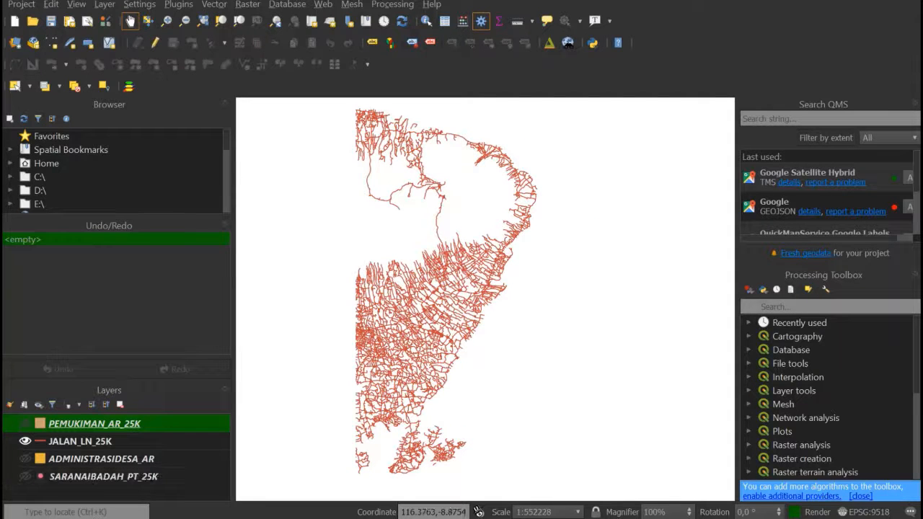
pyautogui.scroll(-3, 416, 300)
pyautogui.scroll(5, 416, 301)
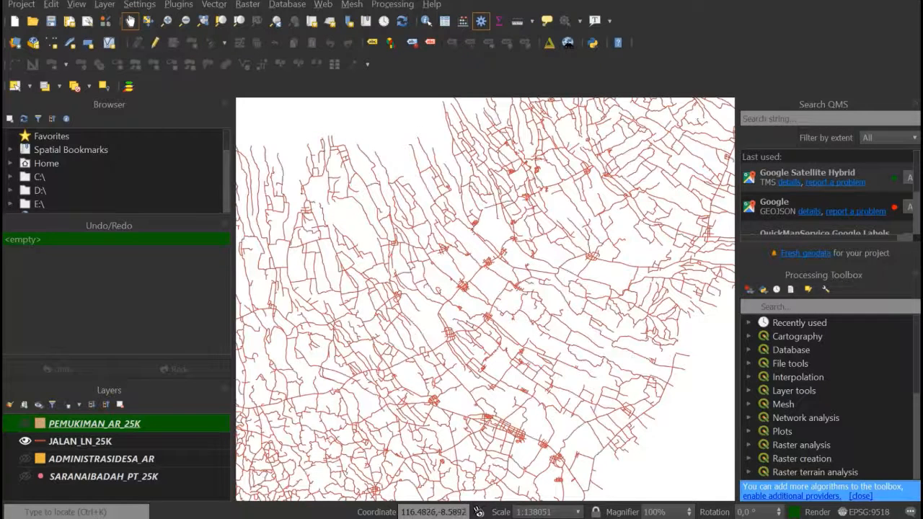
pyautogui.scroll(-2, 415, 301)
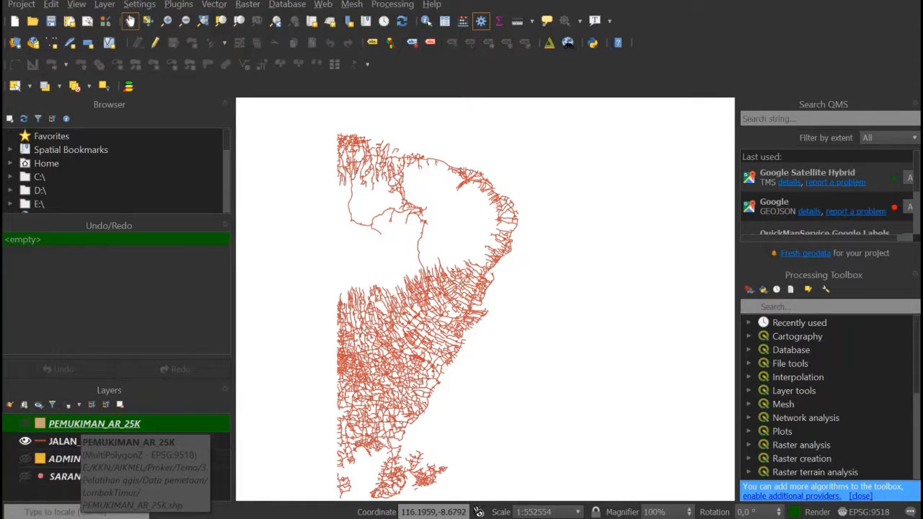
# - Rename the PEMUKIMAN_AR_25K layer to permukiman in its layer properties
pyautogui.rightClick(76, 424)
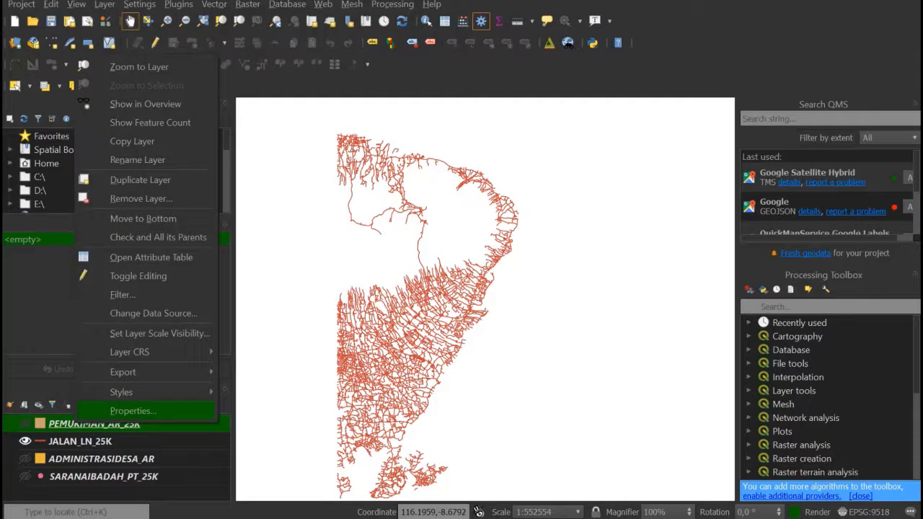
pyautogui.click(133, 411)
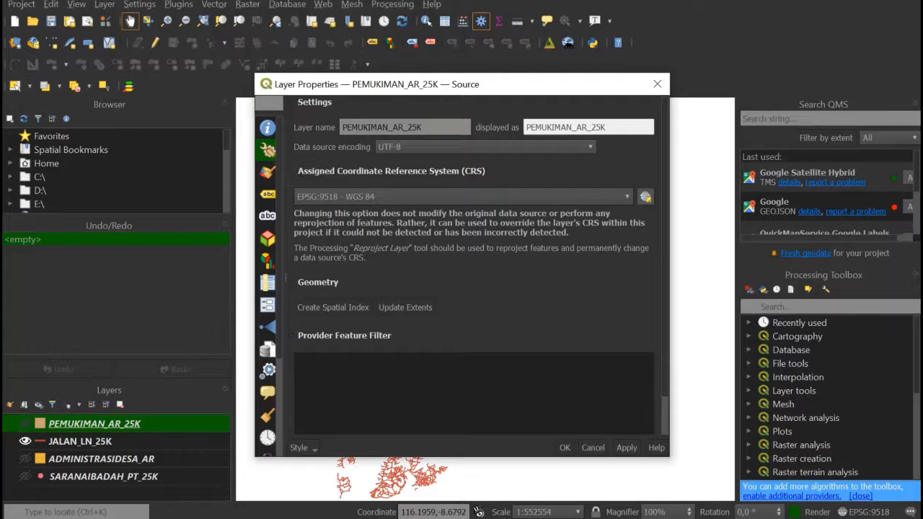
pyautogui.moveTo(342, 127); pyautogui.dragTo(423, 127)
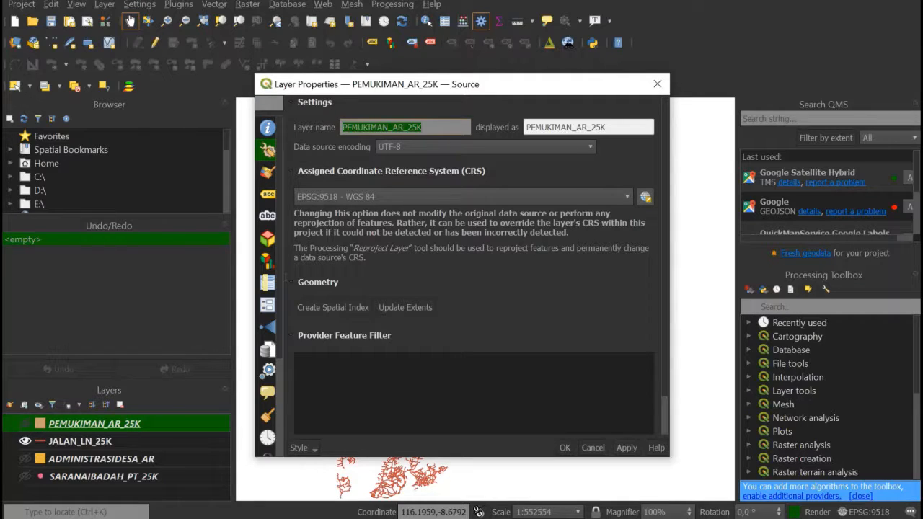
pyautogui.write('per')
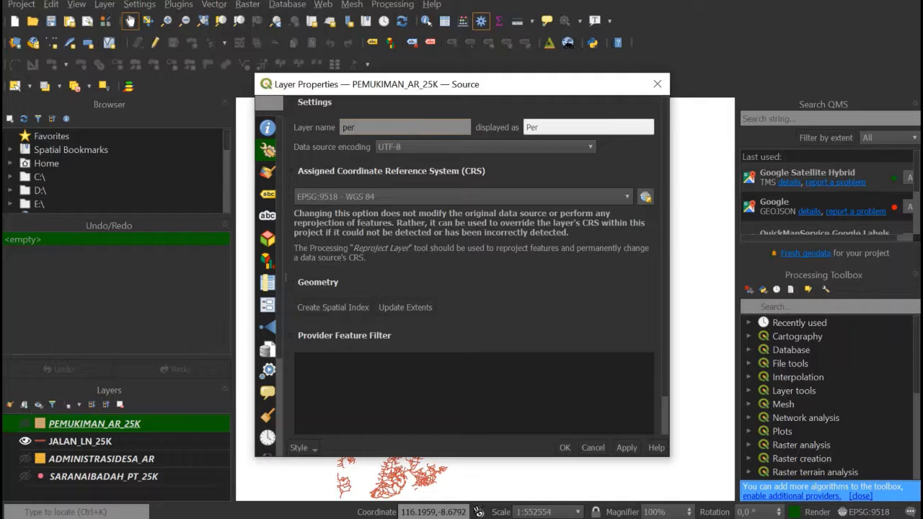
pyautogui.write('mukiman')
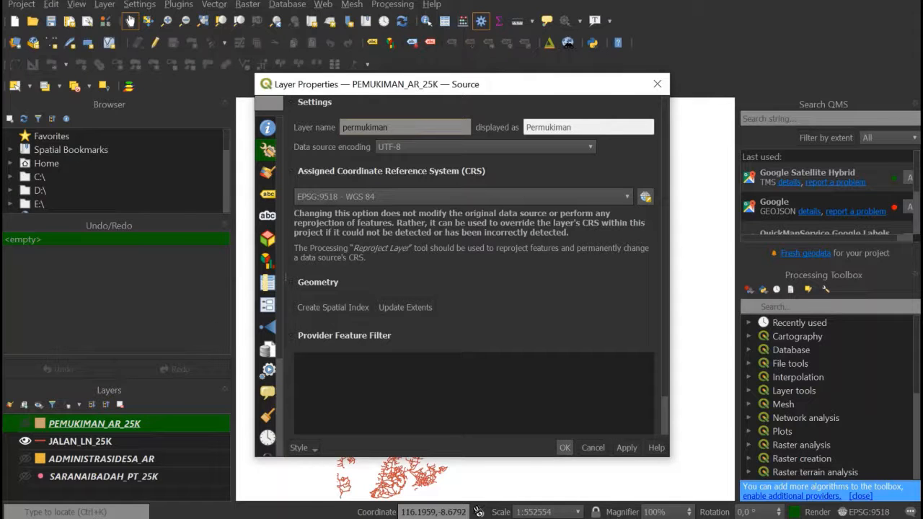
pyautogui.click(565, 448)
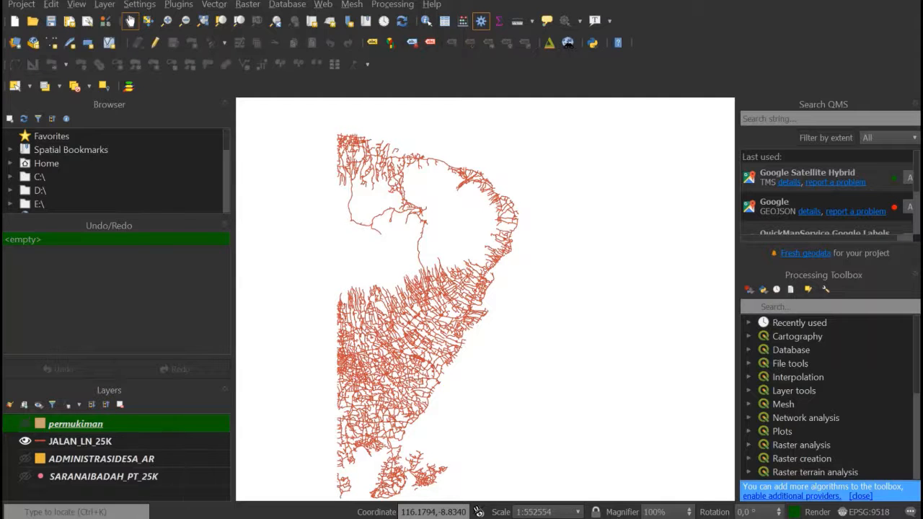
# - Turn on the visibility of the permukiman, ADMINISTRASIDESA_AR and SARANAIBADAH_PT_25K layers
pyautogui.click(25, 424)
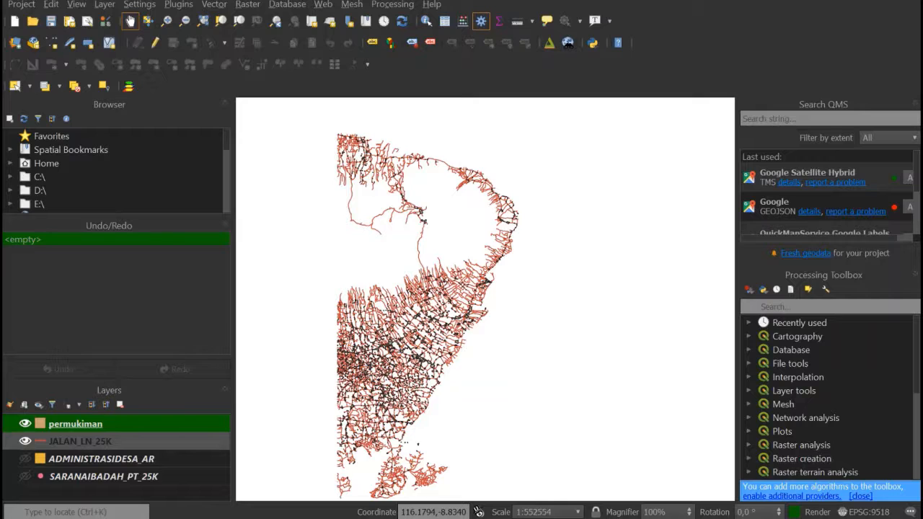
pyautogui.click(25, 458)
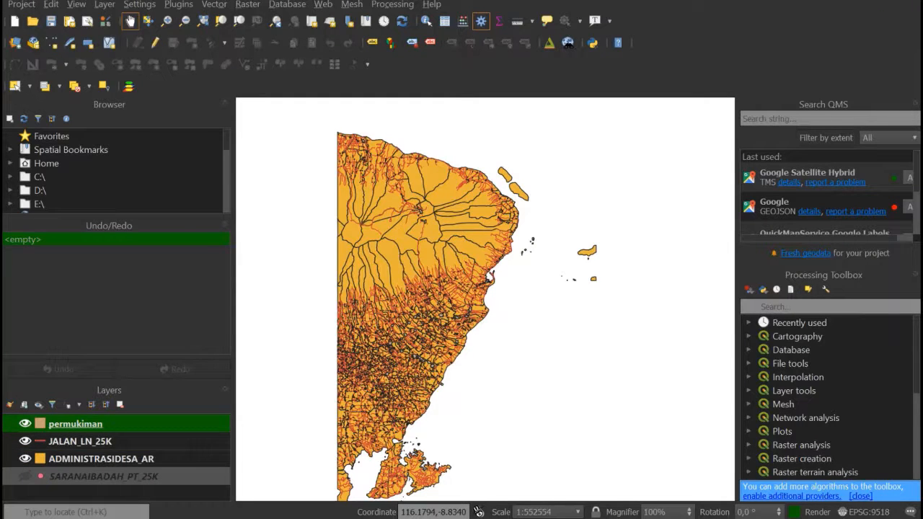
pyautogui.click(25, 477)
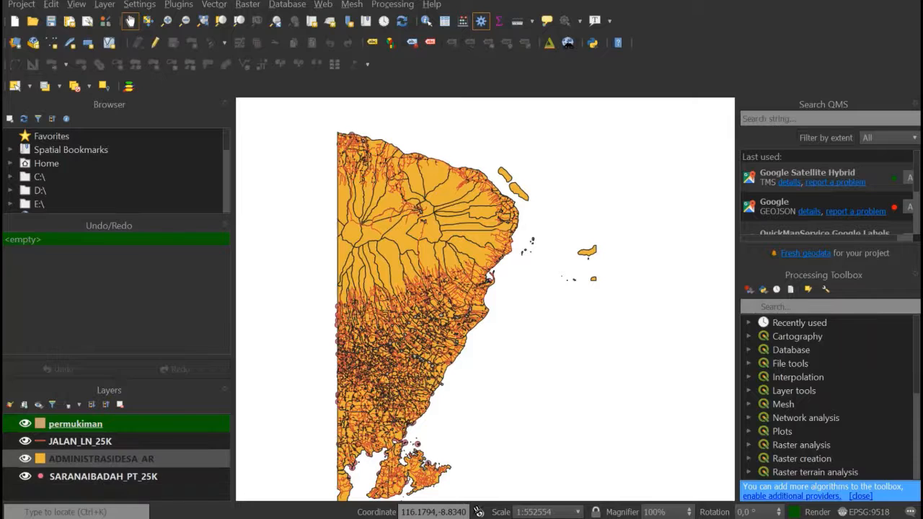
# - Move the JALAN_LN_25K layer below ADMINISTRASIDESA_AR in the layer order
pyautogui.click(101, 458)
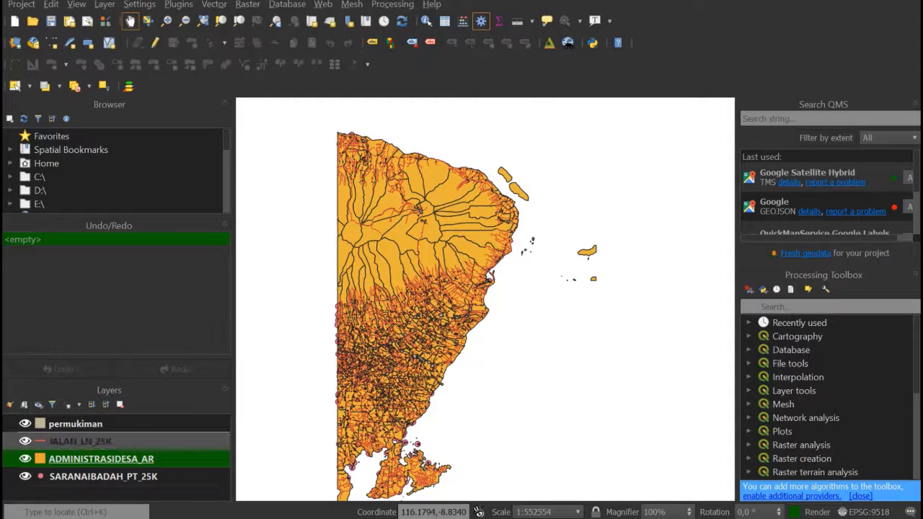
pyautogui.moveTo(79, 441); pyautogui.dragTo(79, 466)
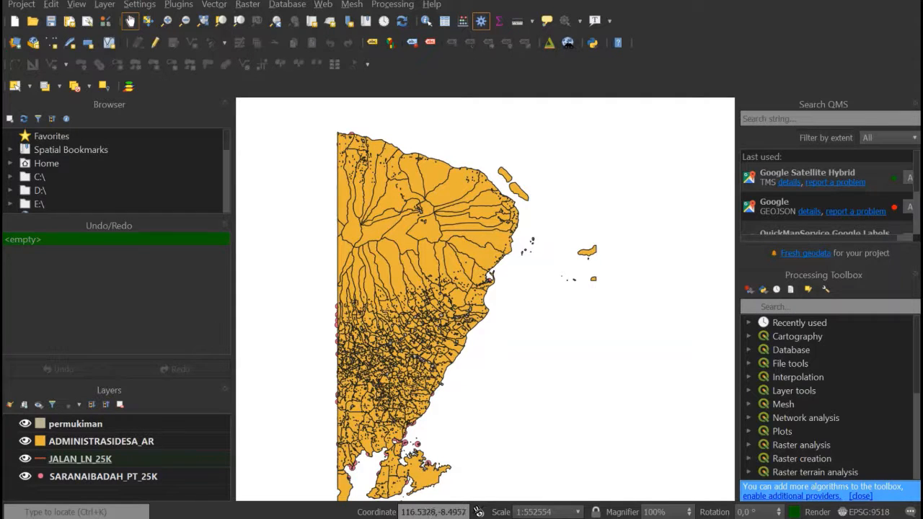
pyautogui.moveTo(383, 276); pyautogui.dragTo(418, 269)
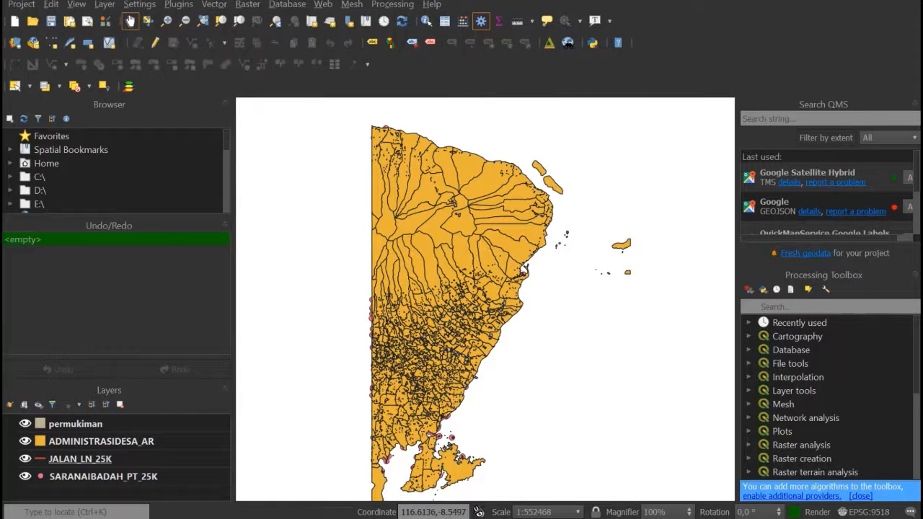
# - Hide the permukiman, JALAN_LN_25K and SARANAIBADAH_PT_25K layers, leaving only ADMINISTRASIDESA_AR displayed
pyautogui.click(101, 440)
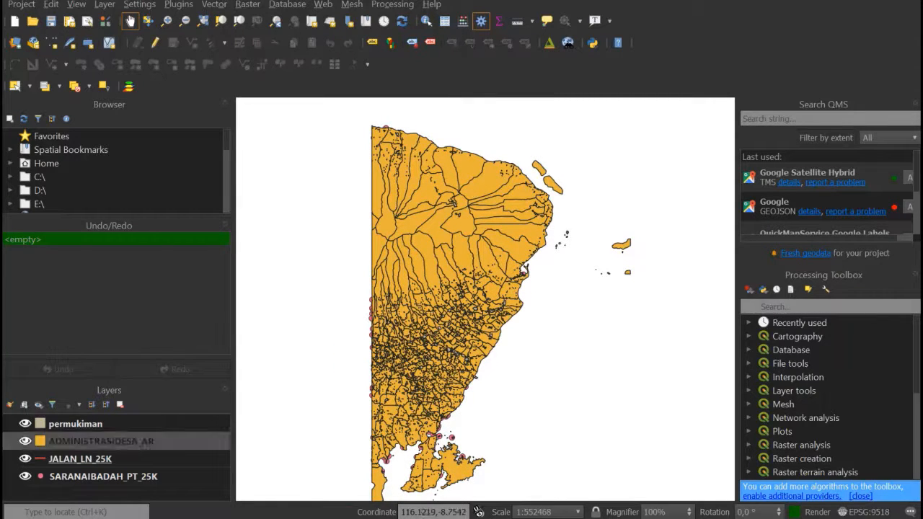
pyautogui.click(80, 458)
pyautogui.click(101, 441)
pyautogui.click(75, 423)
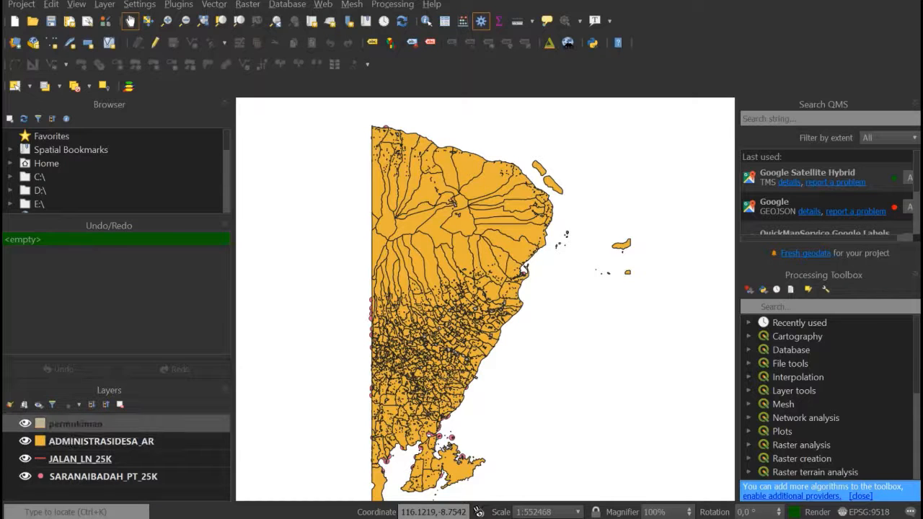
pyautogui.press('space')
pyautogui.press('Down')
pyautogui.press('Down')
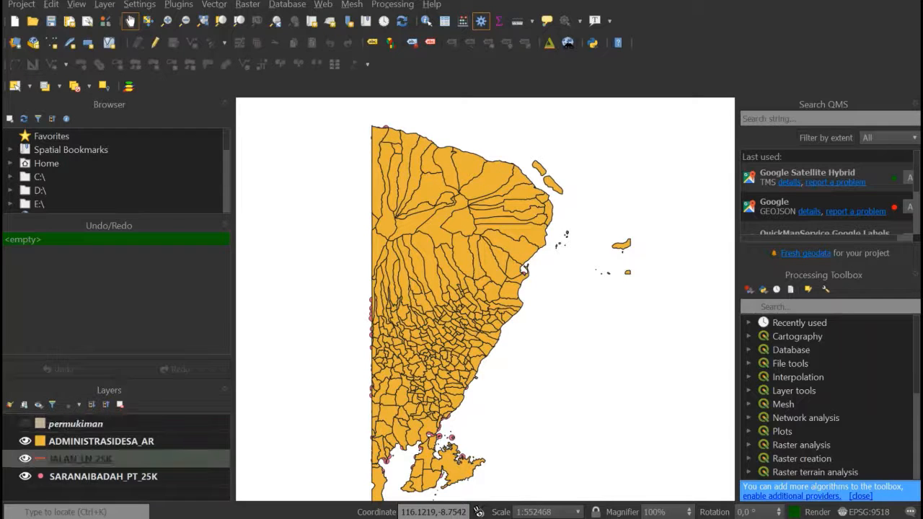
pyautogui.press('space')
pyautogui.press('Down')
pyautogui.press('space')
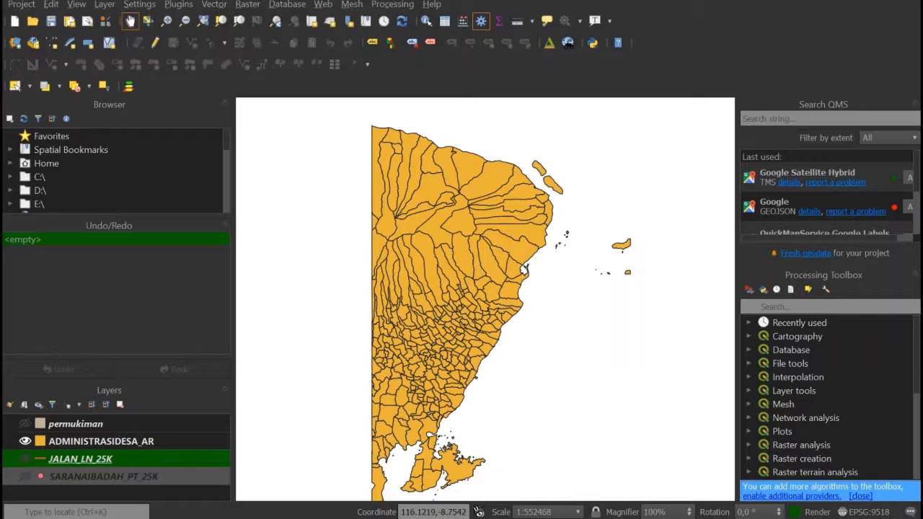
# - Open the attribute table of the ADMINISTRASIDESA_AR layer
pyautogui.press('Up')
pyautogui.press('Up')
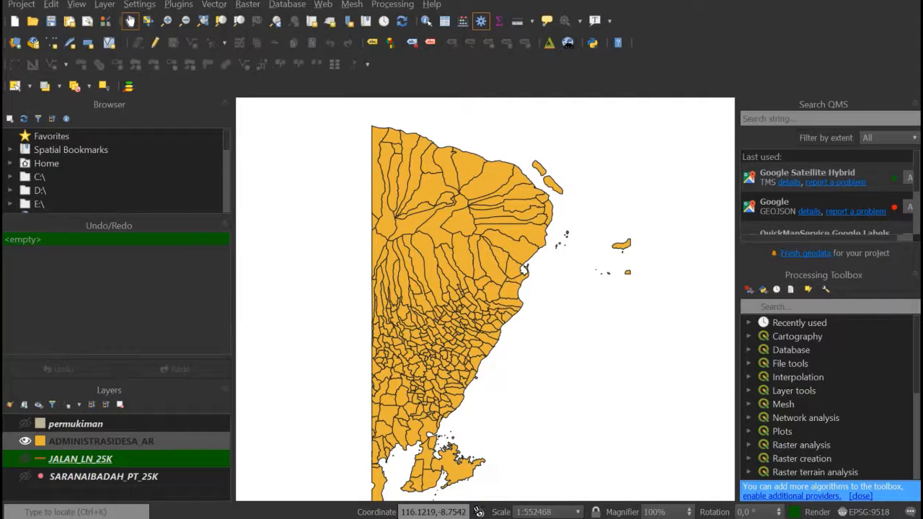
pyautogui.click(100, 442)
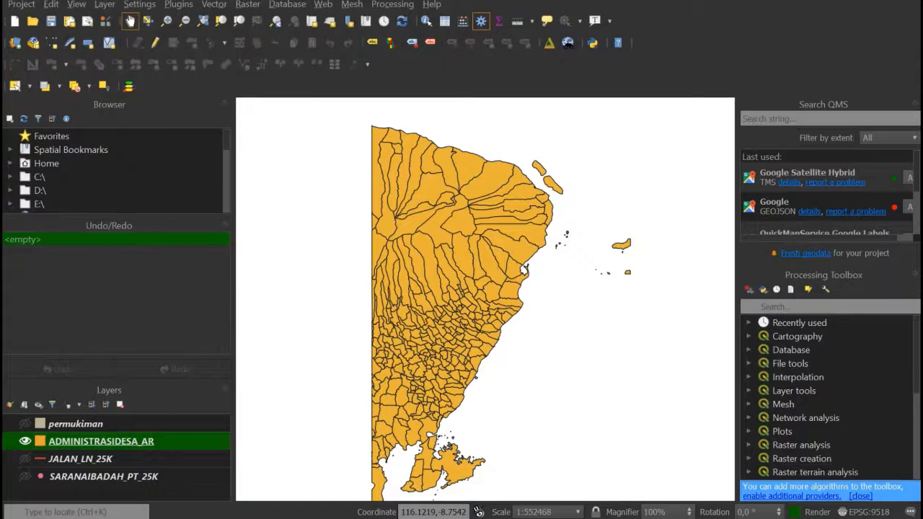
pyautogui.rightClick(169, 441)
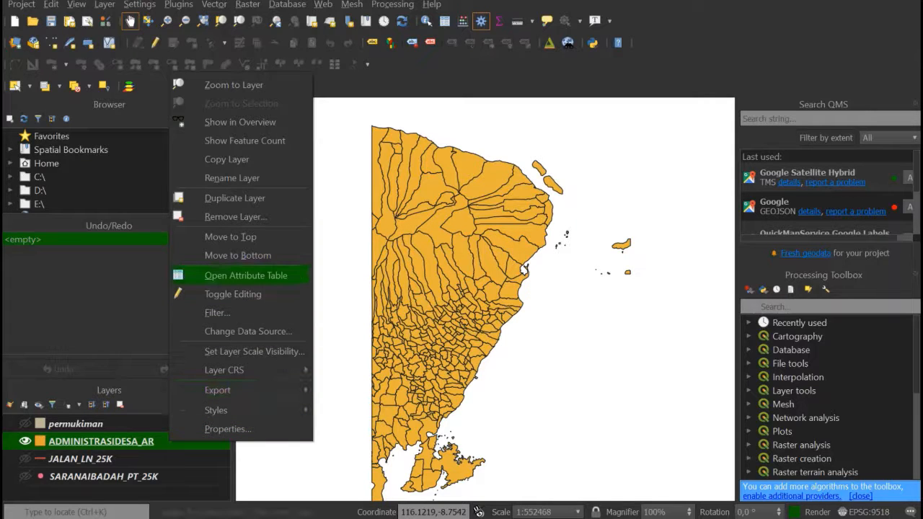
pyautogui.click(242, 276)
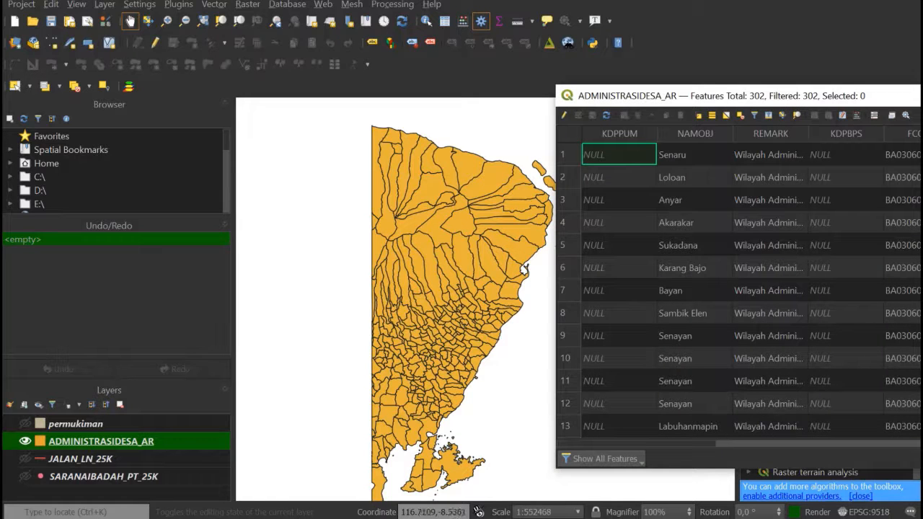
# - Examine the village names in the NAMOBJ column of the ADMINISTRASIDESA_AR attribute table
pyautogui.click(694, 155)
pyautogui.click(693, 200)
pyautogui.click(693, 291)
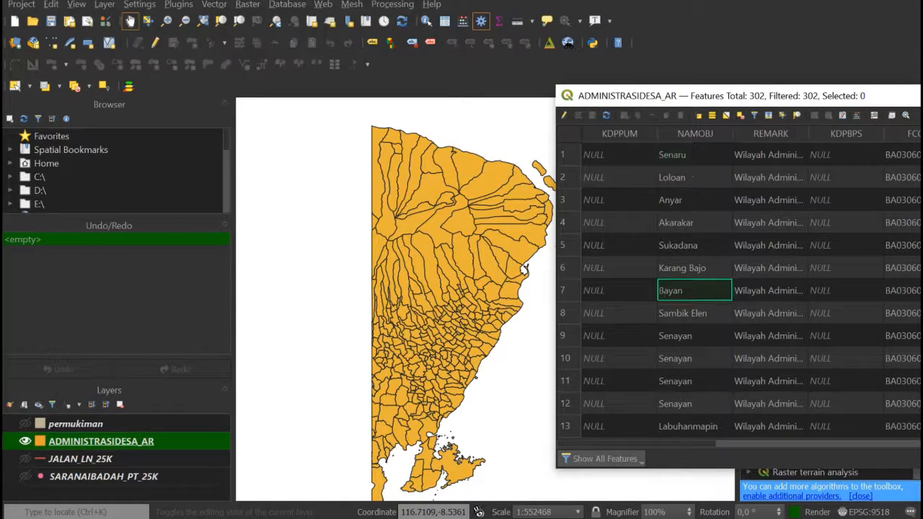
pyautogui.click(693, 359)
pyautogui.scroll(-3, 739, 289)
pyautogui.scroll(-5, 739, 288)
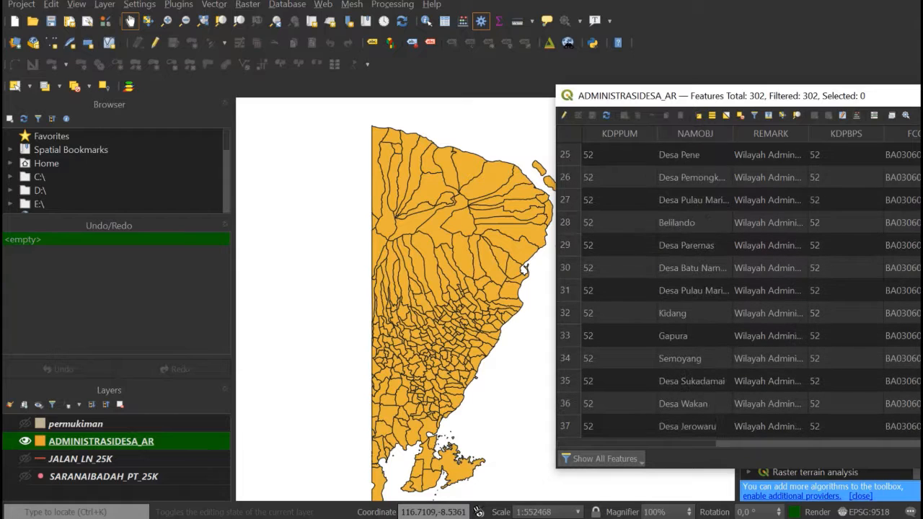
pyautogui.click(694, 291)
pyautogui.click(693, 336)
pyautogui.click(693, 381)
pyautogui.scroll(5, 739, 289)
pyautogui.scroll(2, 739, 288)
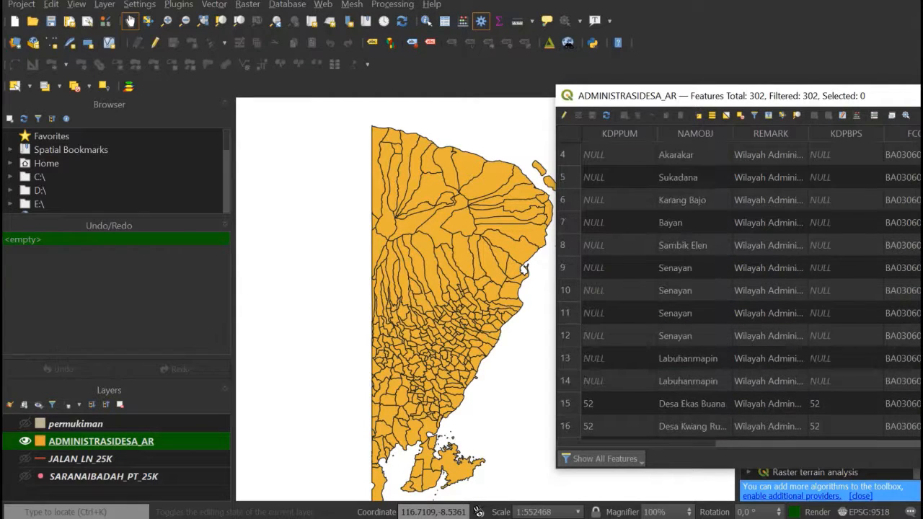
pyautogui.scroll(1, 739, 288)
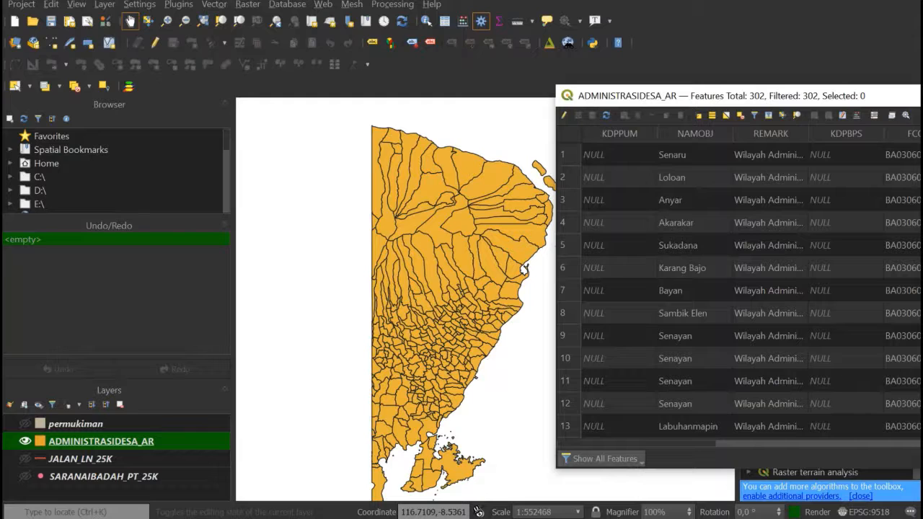
# - Sort the ADMINISTRASIDESA_AR attribute table by NAMOBJ in ascending order and select the Desa Aikmel record
pyautogui.click(695, 134)
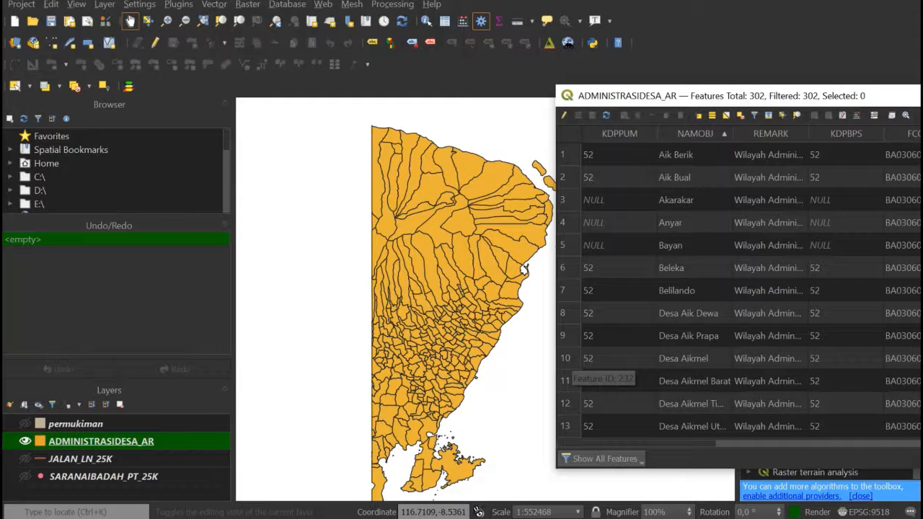
pyautogui.click(602, 360)
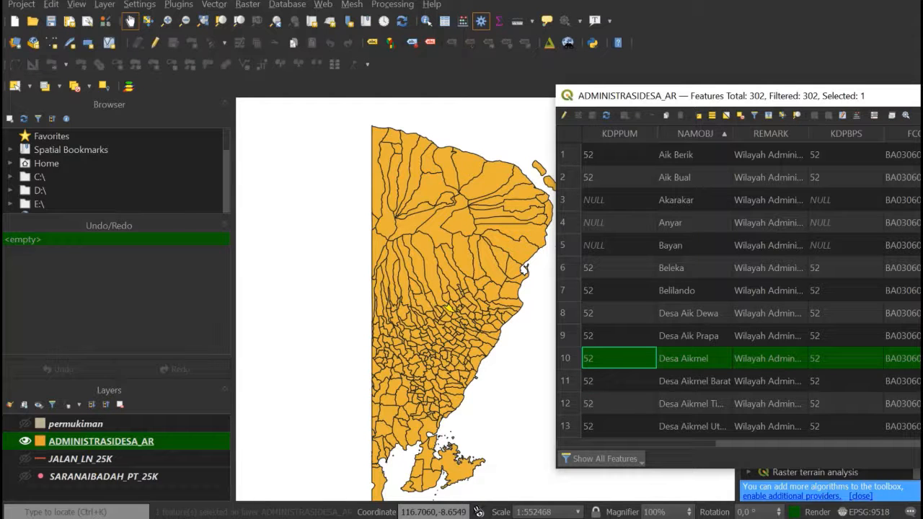
pyautogui.hscroll(10, 735, 288)
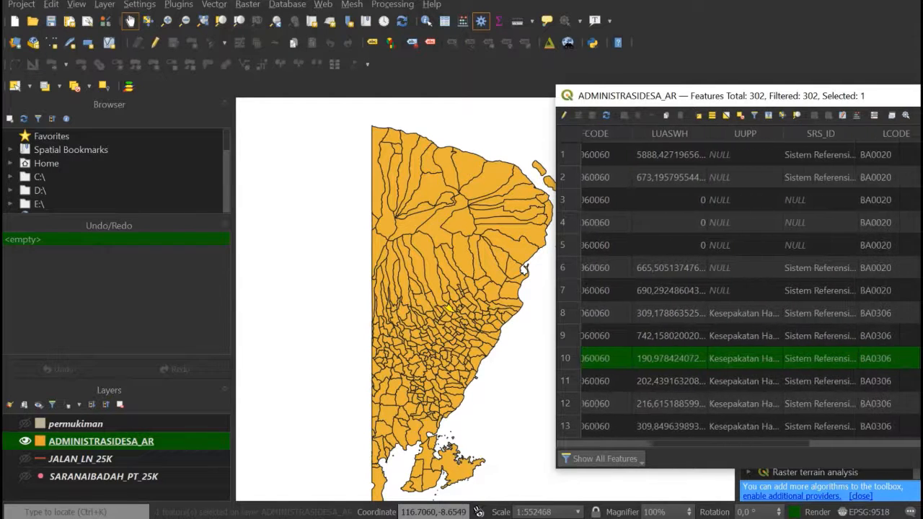
pyautogui.hscroll(10, 739, 287)
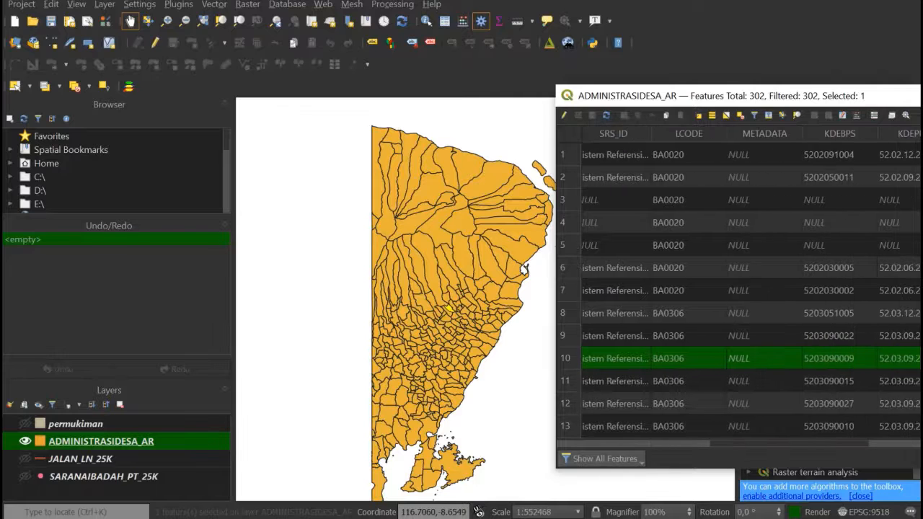
pyautogui.hscroll(3, 751, 288)
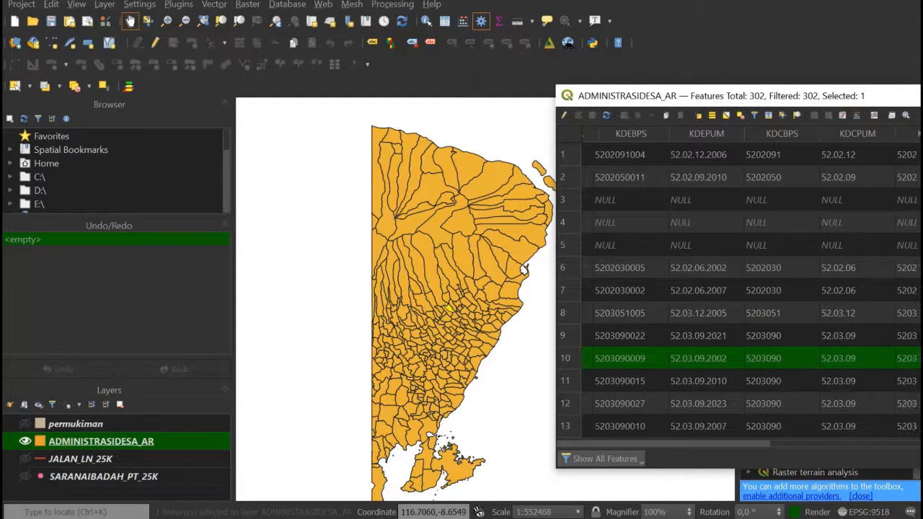
pyautogui.hscroll(1, 739, 288)
pyautogui.hscroll(-10, 739, 289)
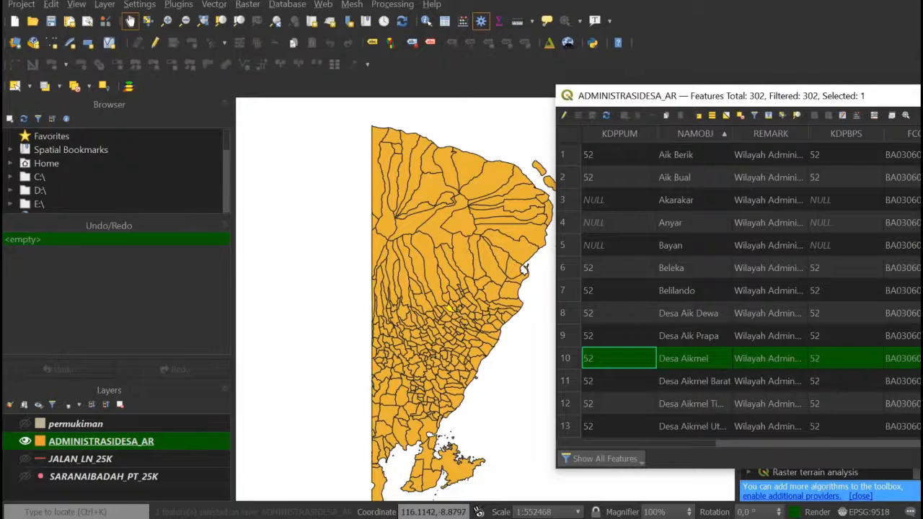
# - Set up an ESRI Shapefile export of only the selected Desa Aikmel feature, with the file name desaaikmel-1 in the Data pemetaan folder
pyautogui.rightClick(165, 441)
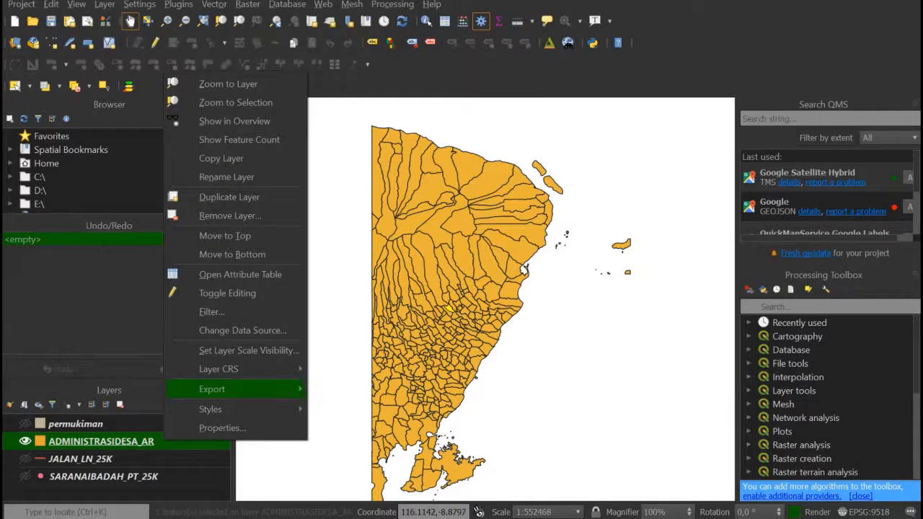
pyautogui.moveTo(212, 389)
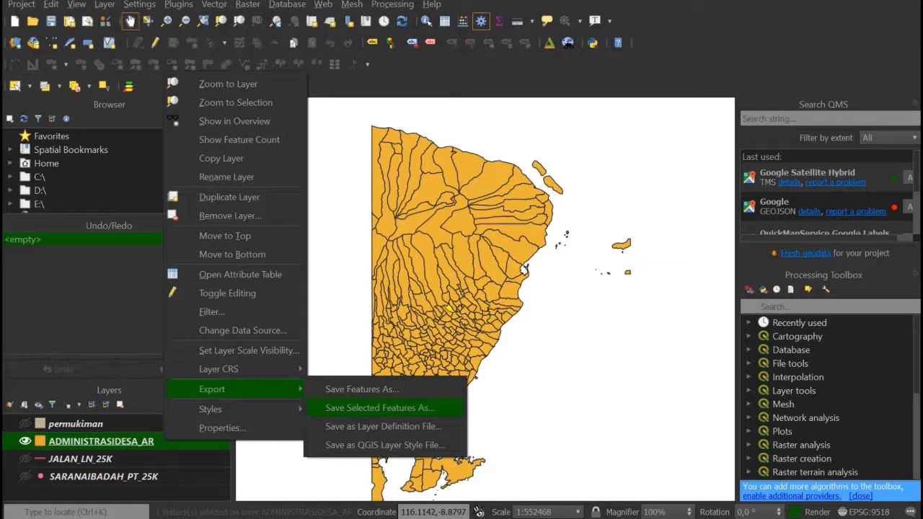
pyautogui.click(380, 408)
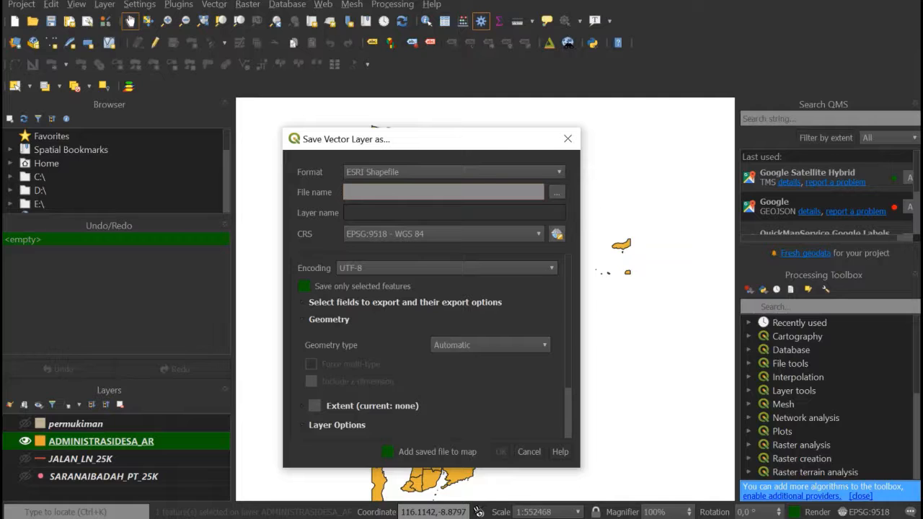
pyautogui.click(557, 192)
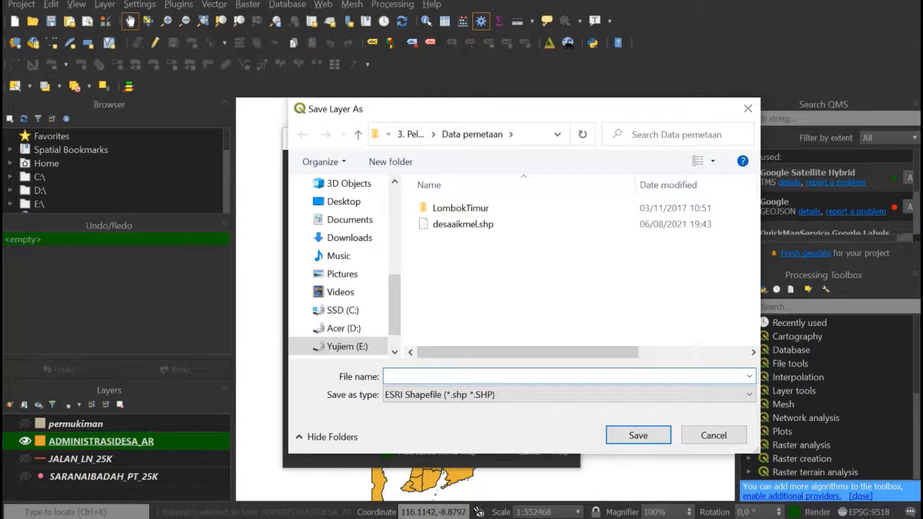
pyautogui.write('desa')
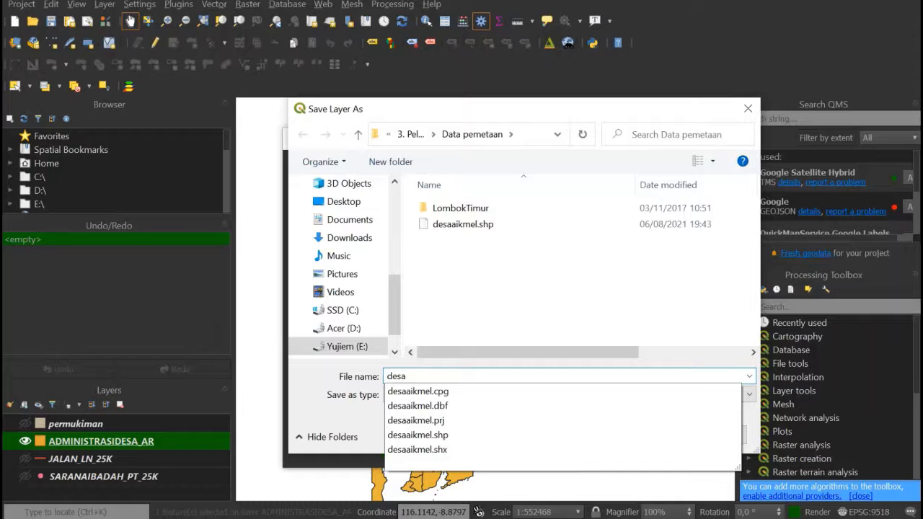
pyautogui.write('aikmel-1')
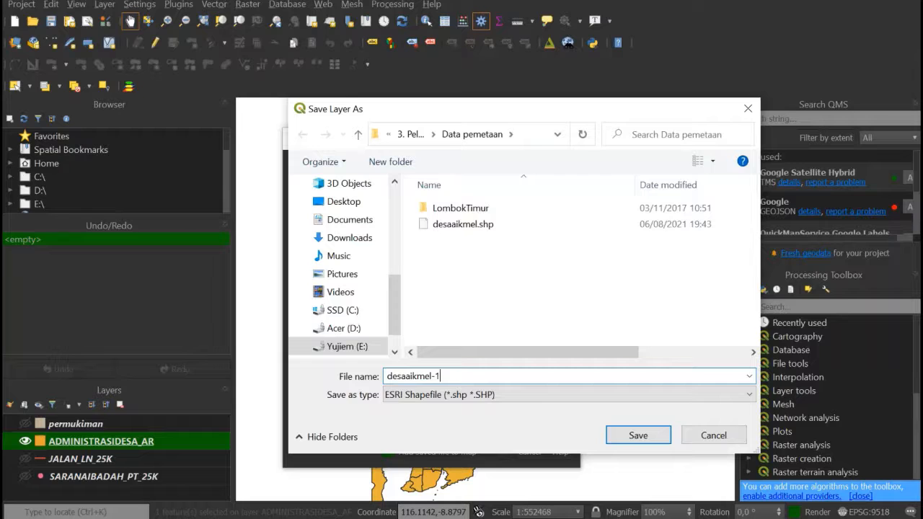
pyautogui.press('Return')
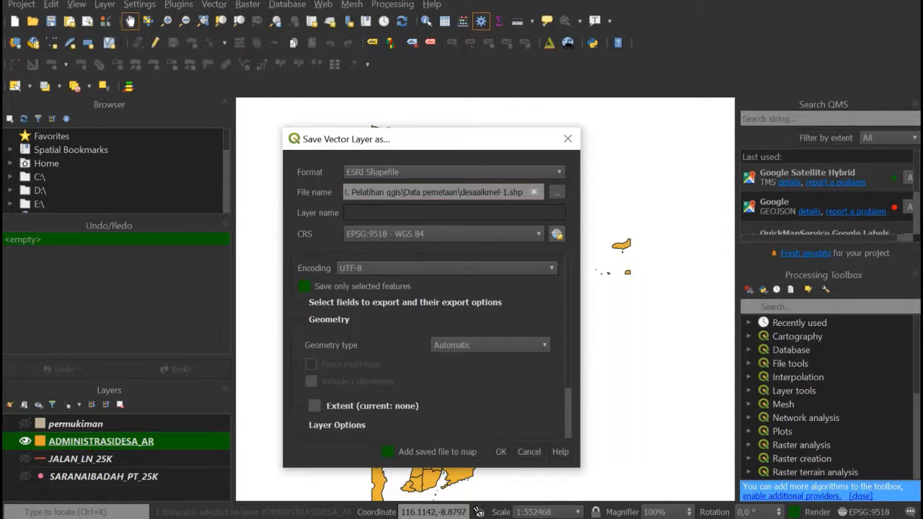
# - Export the selected village in EPSG:32750 - WGS 84 / UTM zone 50S, adding it to the map, and hide the ADMINISTRASIDESA_AR layer
pyautogui.click(538, 234)
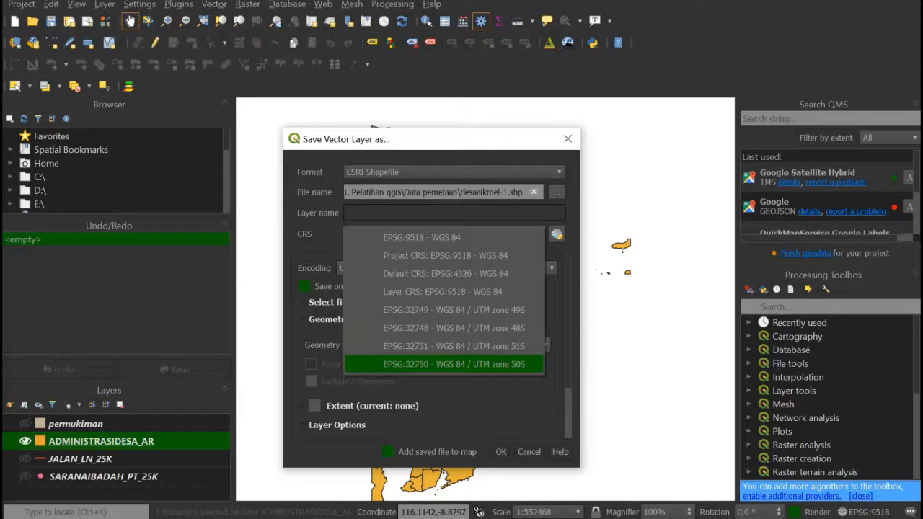
pyautogui.click(454, 364)
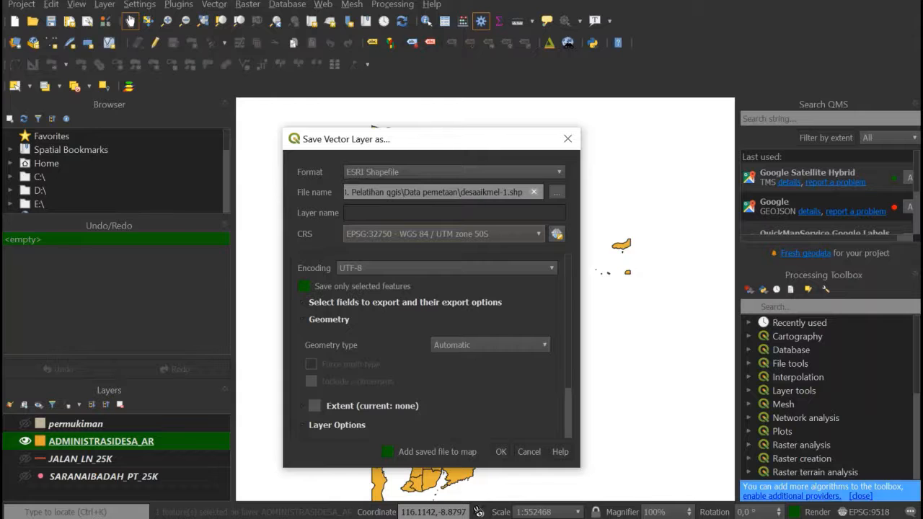
pyautogui.click(501, 452)
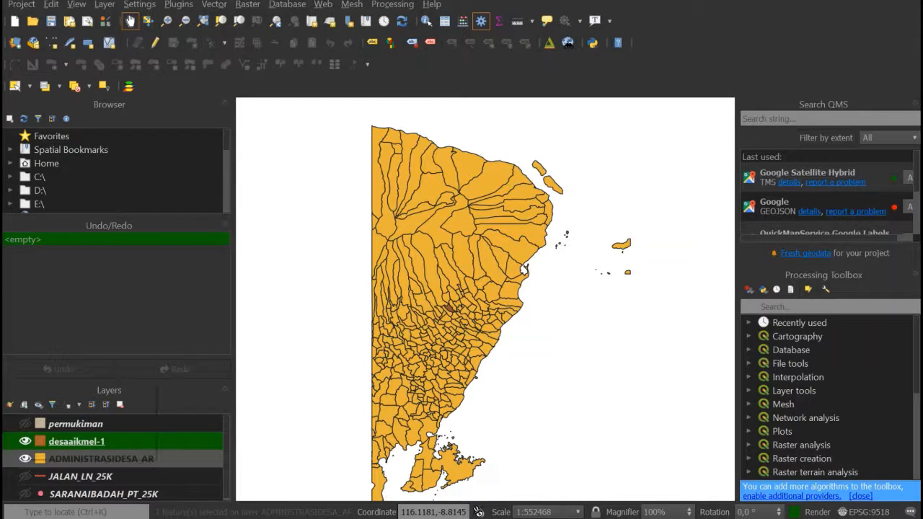
pyautogui.click(25, 458)
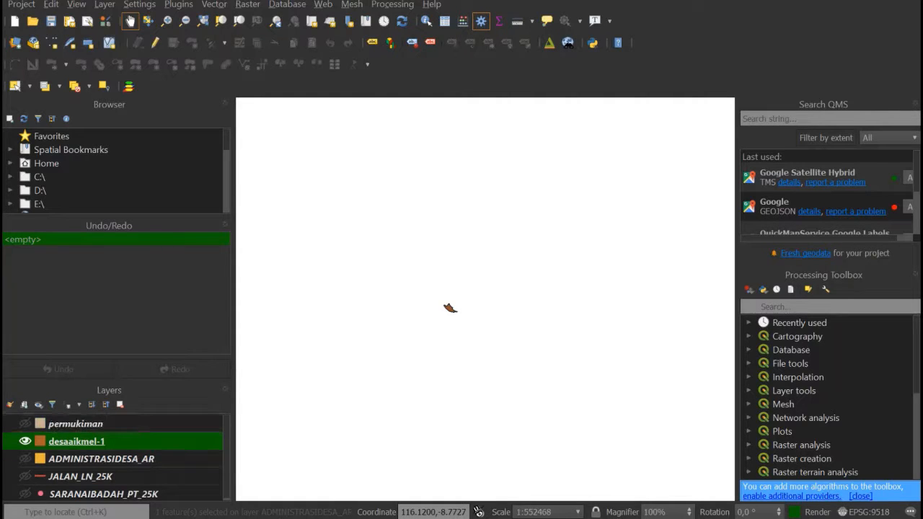
# - Change the fill colour of the desaaikmel-1 layer to the light orange from the standard colours
pyautogui.rightClick(111, 441)
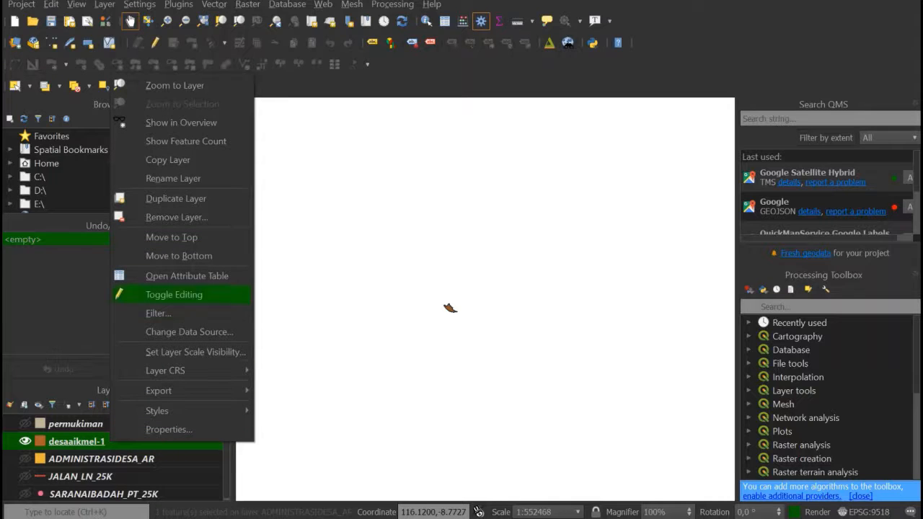
pyautogui.click(175, 85)
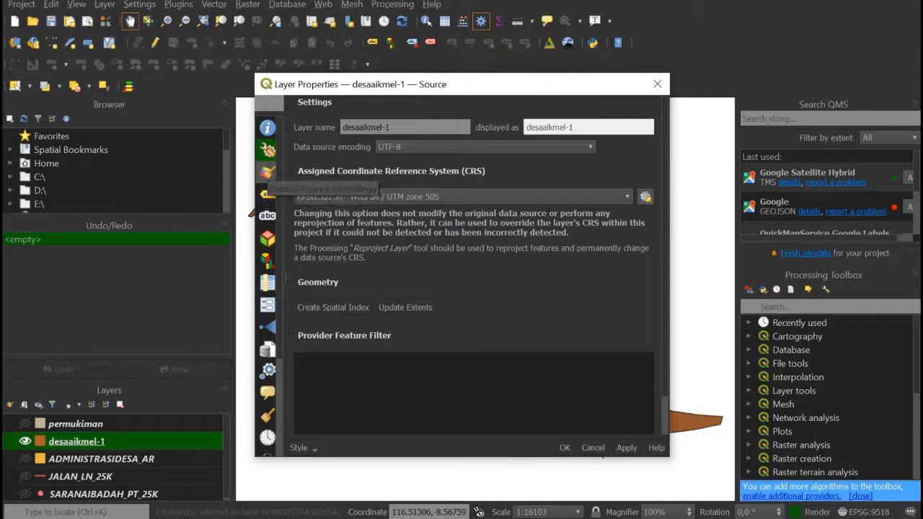
pyautogui.click(267, 172)
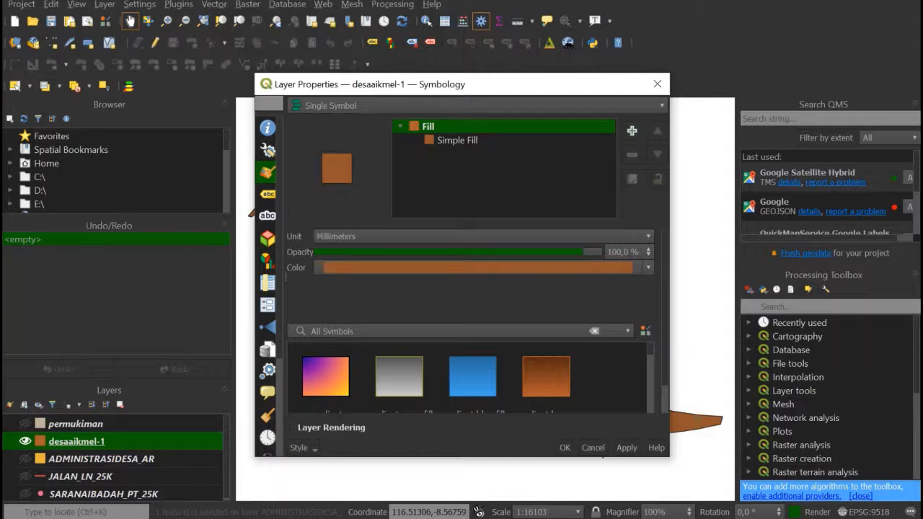
pyautogui.click(648, 268)
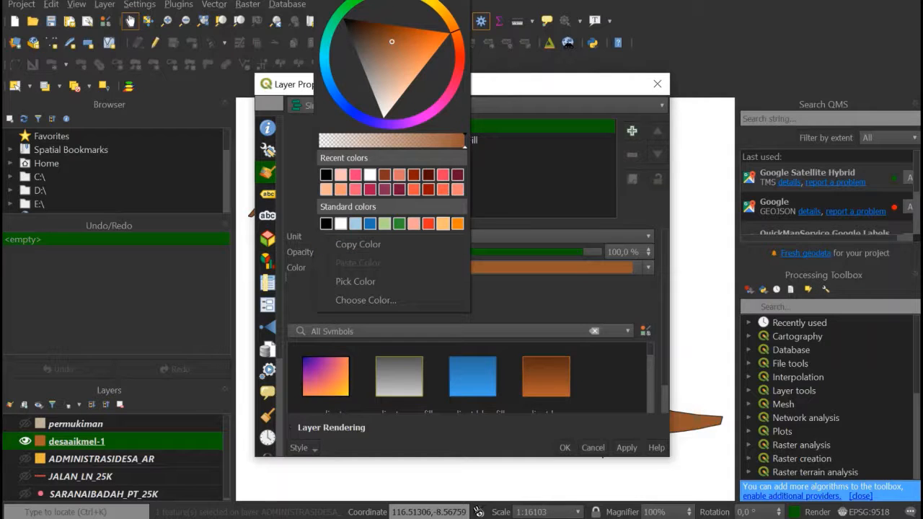
pyautogui.click(442, 224)
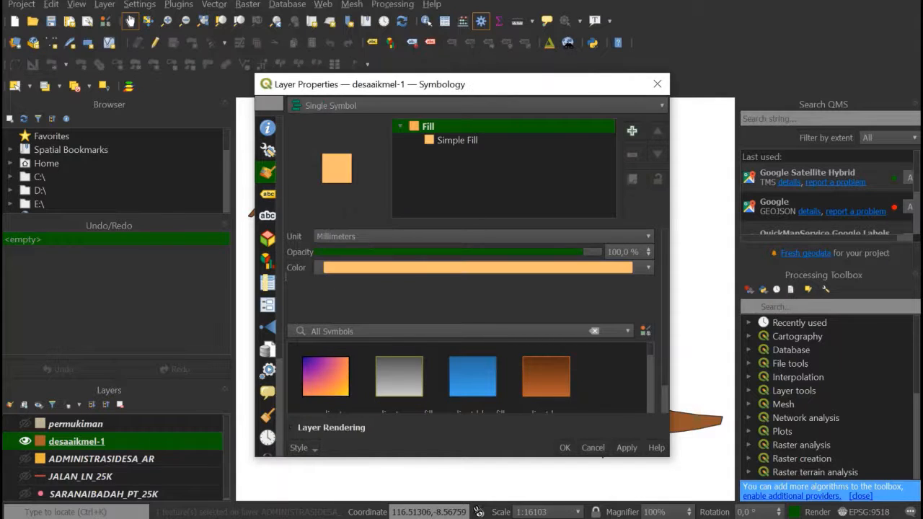
pyautogui.scroll(-5, 472, 375)
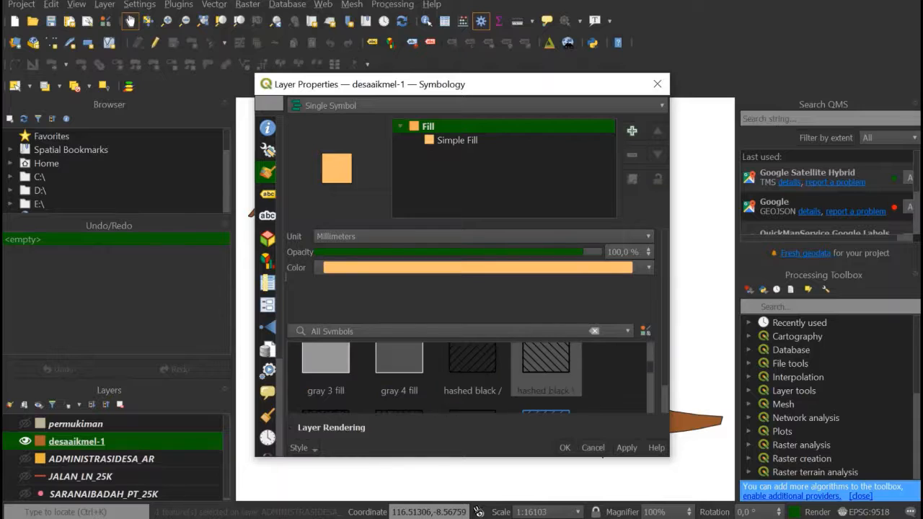
pyautogui.scroll(5, 472, 374)
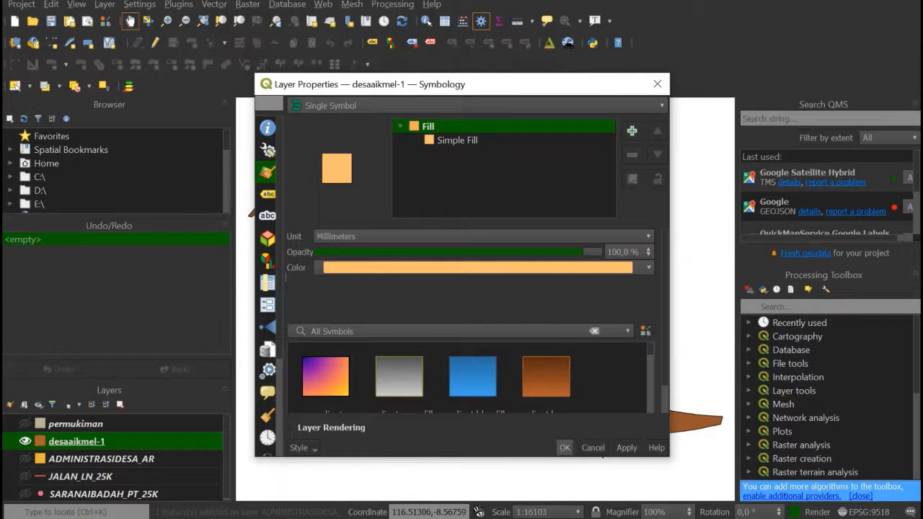
pyautogui.click(564, 447)
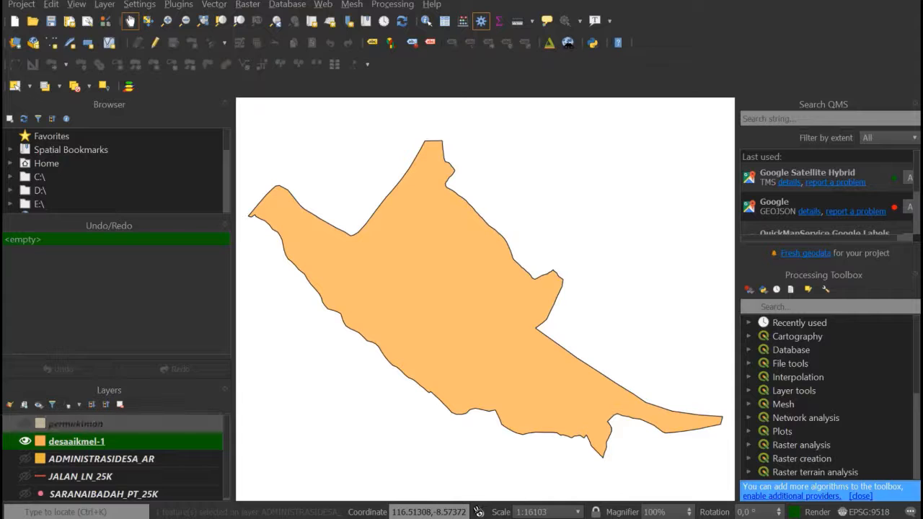
# - Show the permukiman layer and set up a Clip with permukiman as input layer and desaaikmel-1 as overlay layer
pyautogui.click(25, 423)
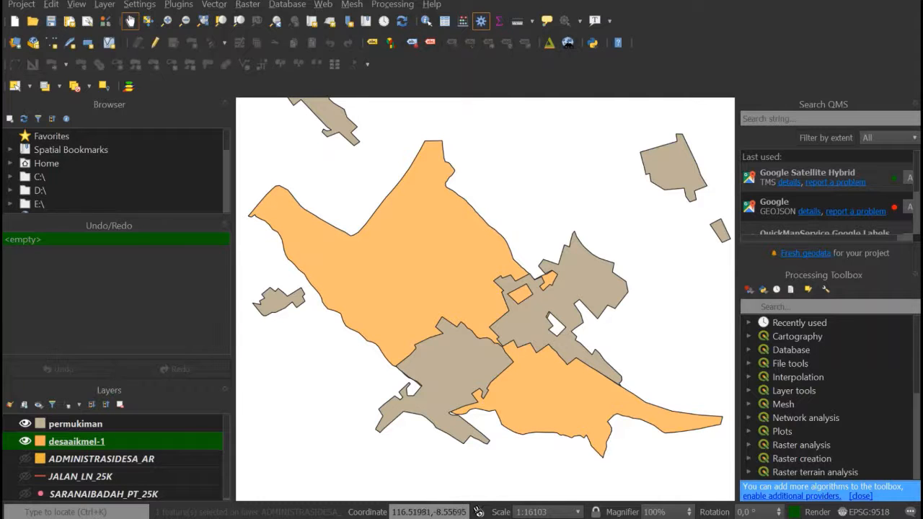
pyautogui.moveTo(328, 256)
pyautogui.mouseDown()
pyautogui.moveTo(442, 288)
pyautogui.moveTo(303, 222)
pyautogui.moveTo(310, 204)
pyautogui.moveTo(345, 253)
pyautogui.moveTo(302, 253)
pyautogui.moveTo(313, 262)
pyautogui.mouseUp()
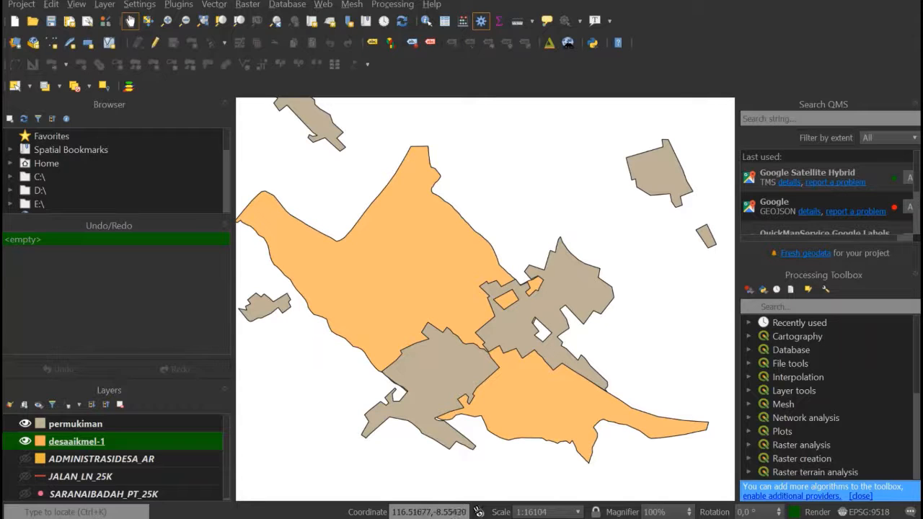
pyautogui.click(214, 5)
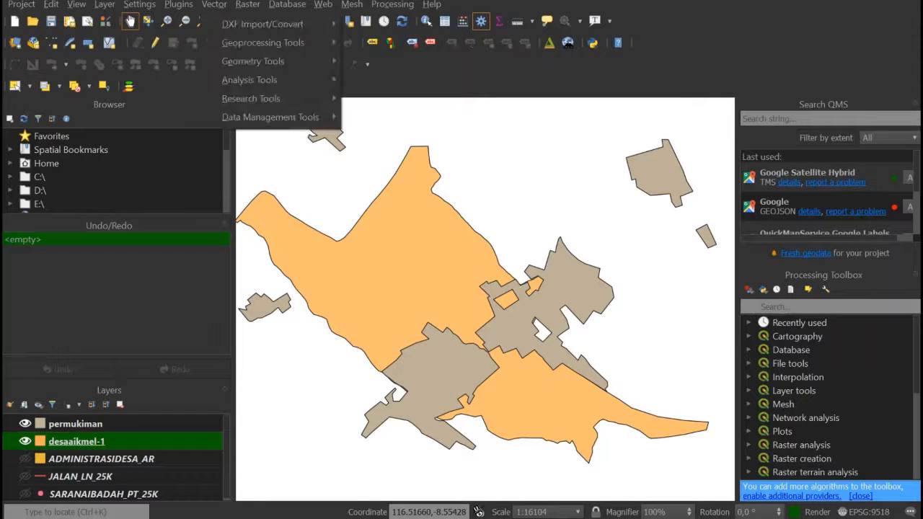
pyautogui.moveTo(262, 42)
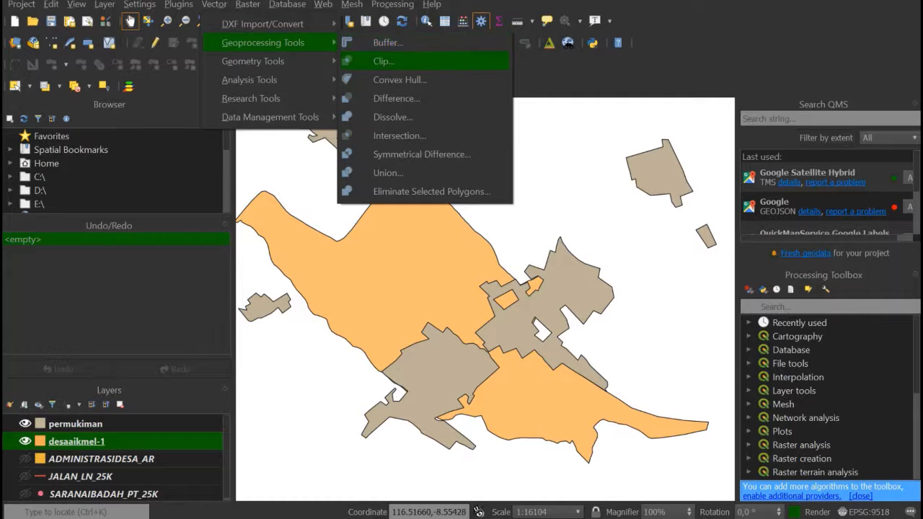
pyautogui.click(384, 61)
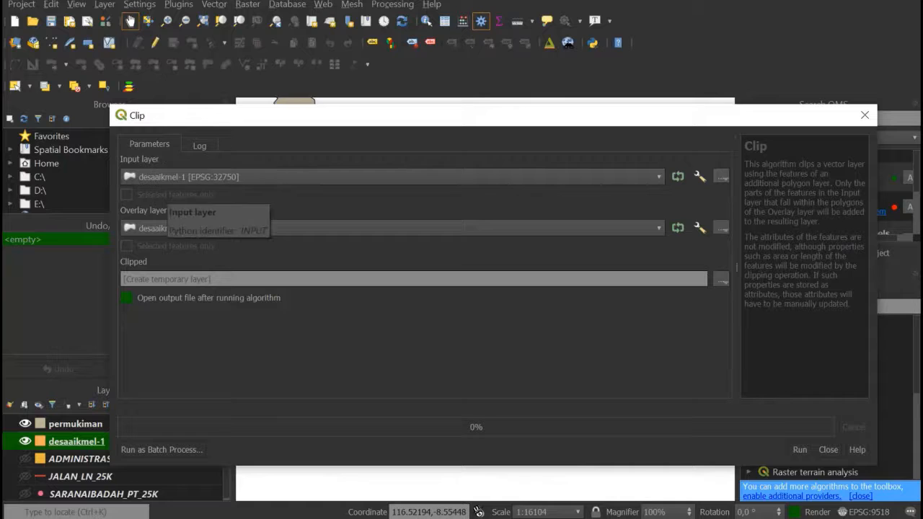
pyautogui.click(181, 177)
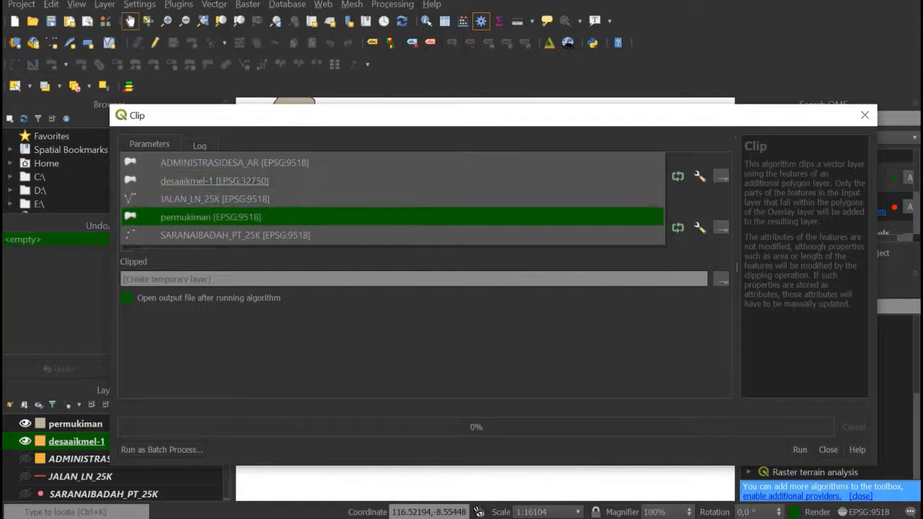
pyautogui.click(210, 216)
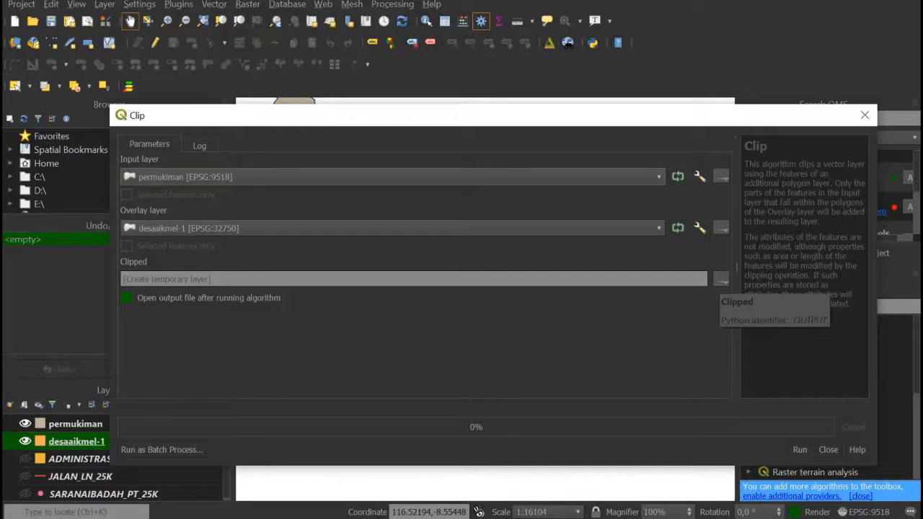
# - Choose to save the clipped output to a file in E:/KKN/AIKMEL/Proker/Tema/3. Pelatihan qgis/Data pemetaan
pyautogui.click(721, 279)
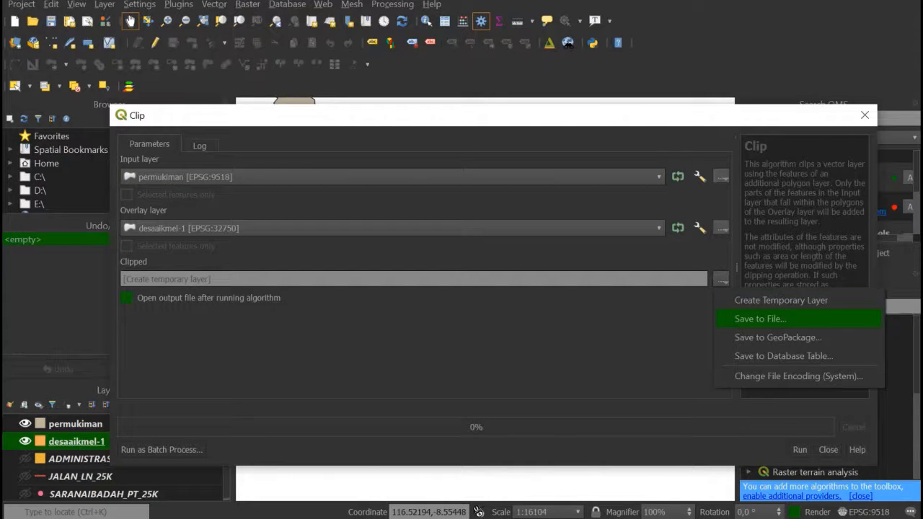
pyautogui.click(760, 318)
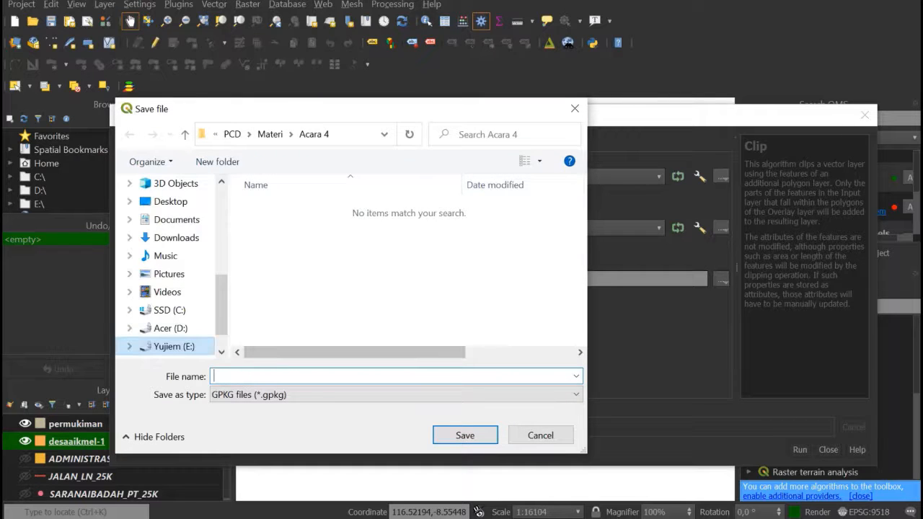
pyautogui.click(174, 347)
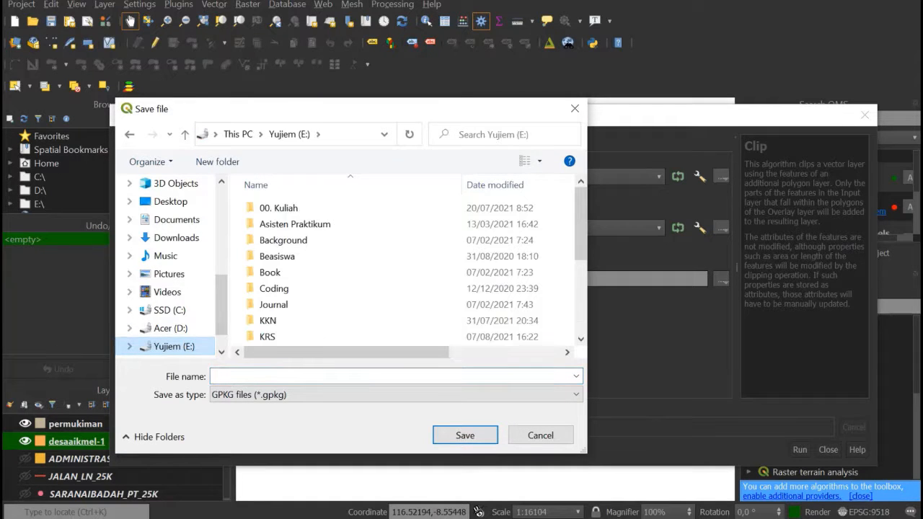
pyautogui.click(269, 321)
pyautogui.doubleClick(268, 321)
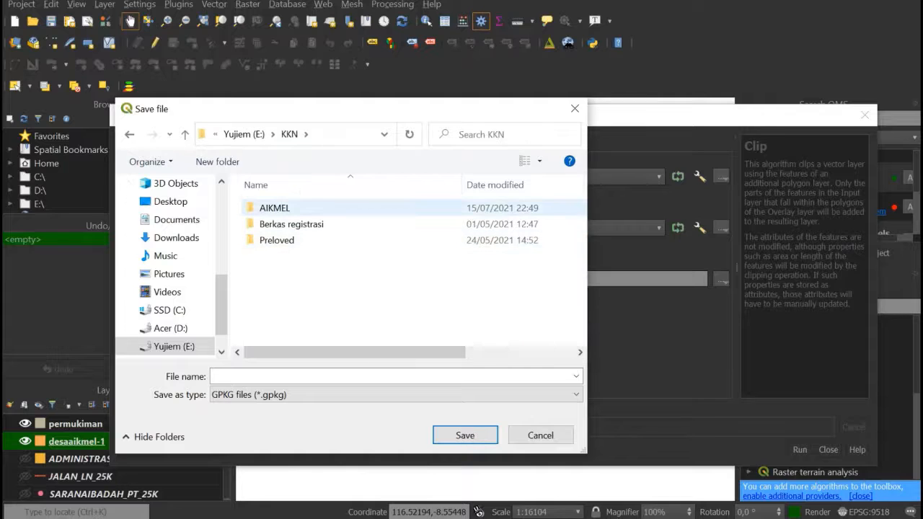
pyautogui.doubleClick(269, 208)
pyautogui.click(273, 240)
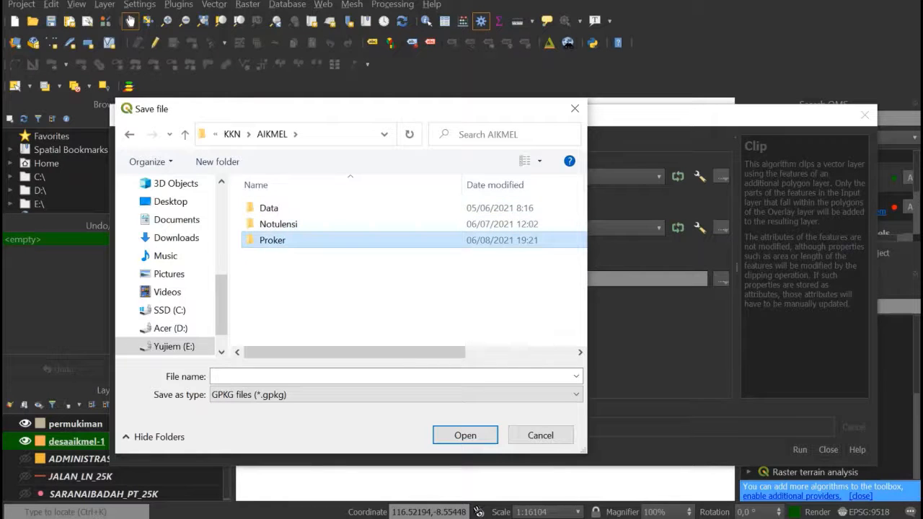
pyautogui.doubleClick(273, 240)
pyautogui.doubleClick(368, 220)
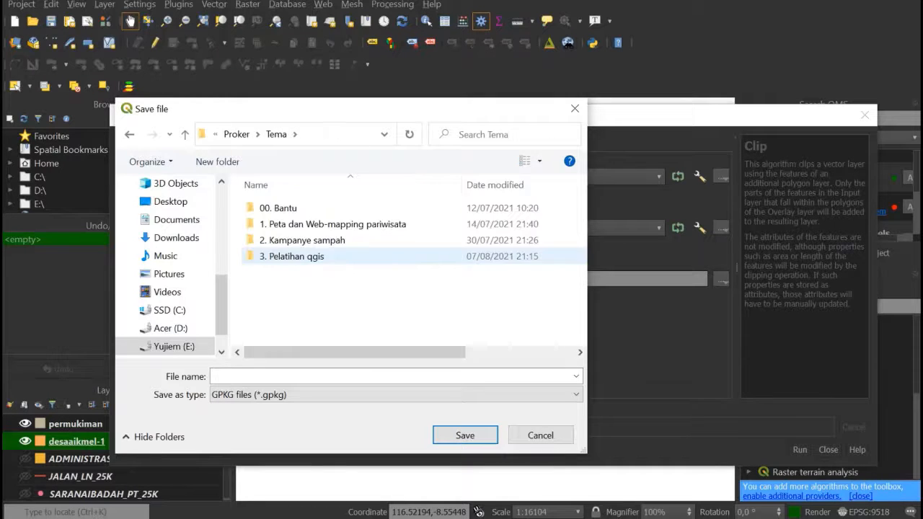
pyautogui.doubleClick(291, 256)
pyautogui.click(290, 225)
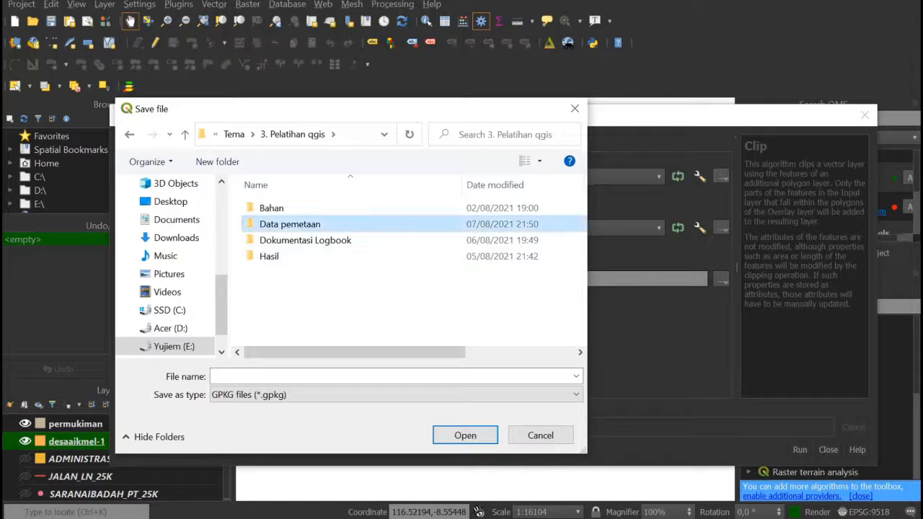
pyautogui.press('Return')
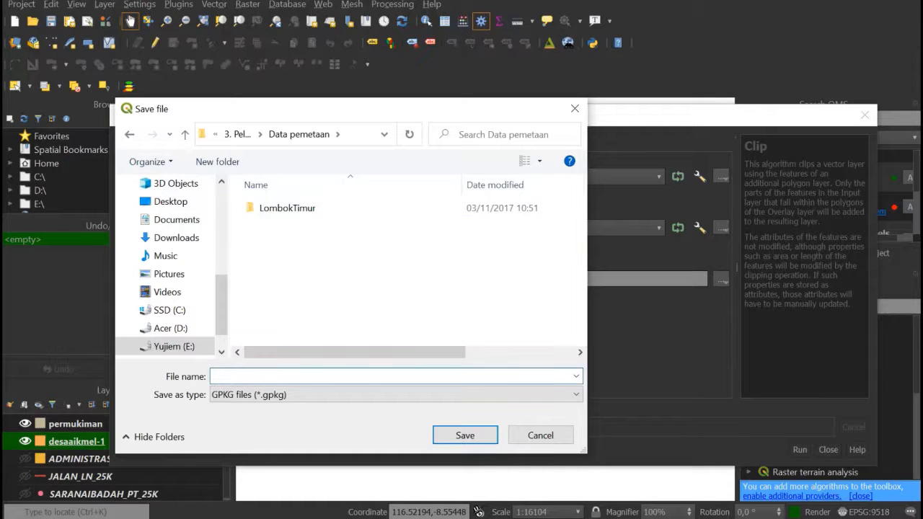
# - Name the clipped output file perm-aikmel and save it as an SHP file
pyautogui.write('perm-aikmel')
pyautogui.press('Tab')
pyautogui.hotkey('alt', 'Down')
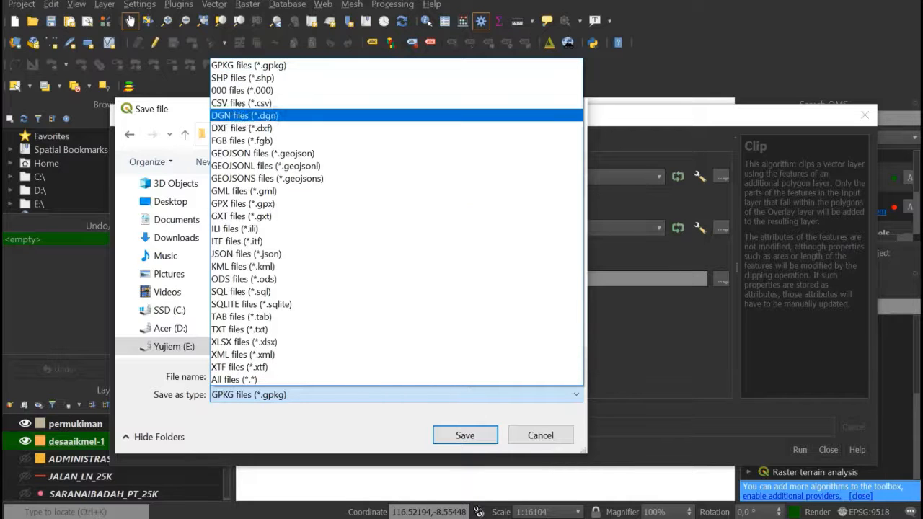
pyautogui.press('Return')
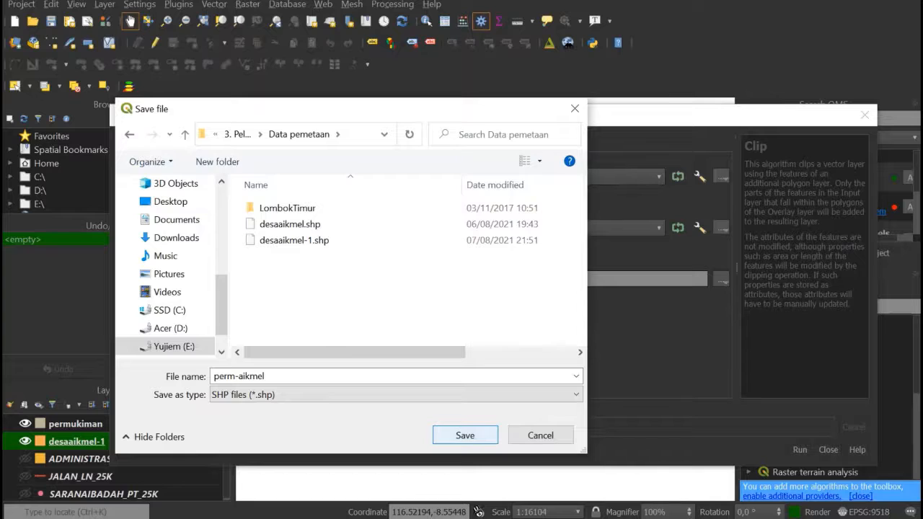
pyautogui.press('Return')
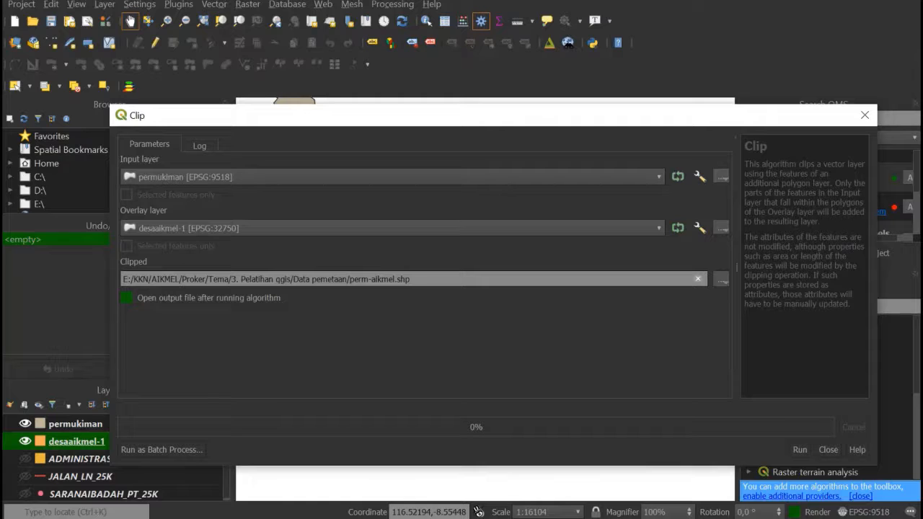
# - Run the clip of the settlement layer and hide the original permukiman layer
pyautogui.click(799, 449)
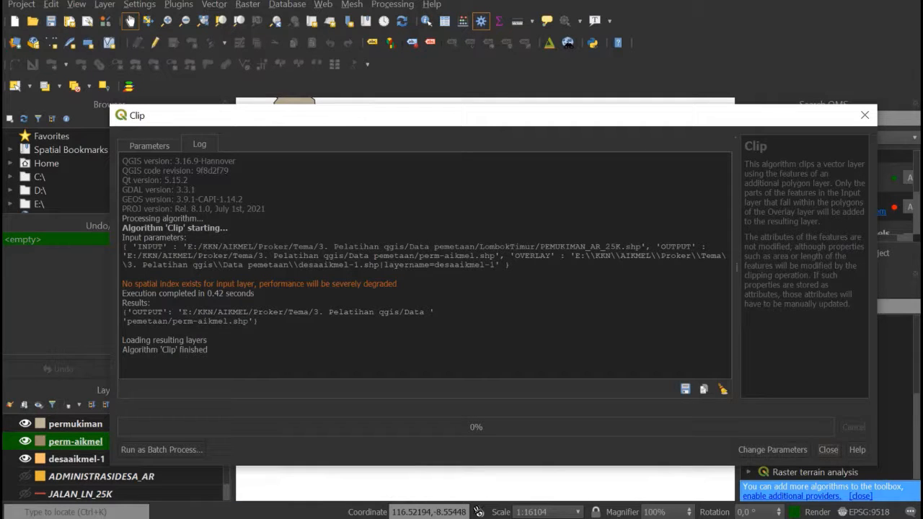
pyautogui.click(827, 449)
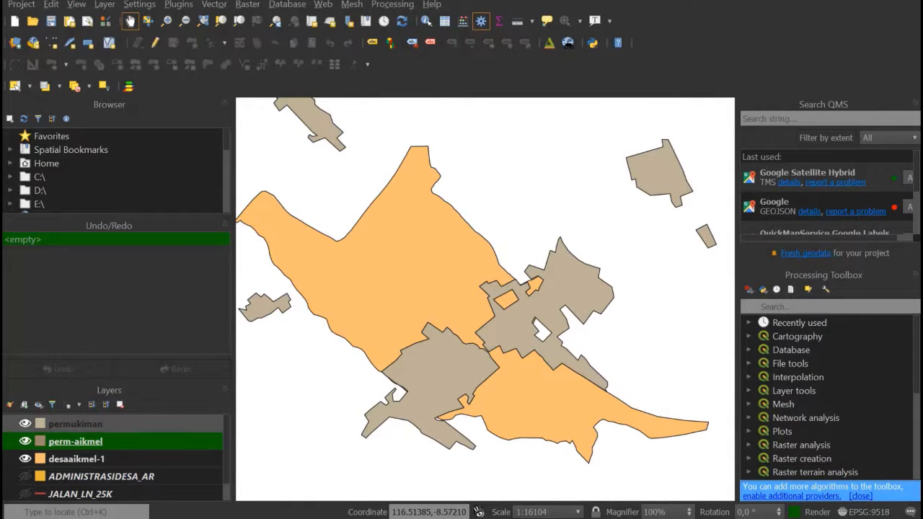
pyautogui.click(25, 424)
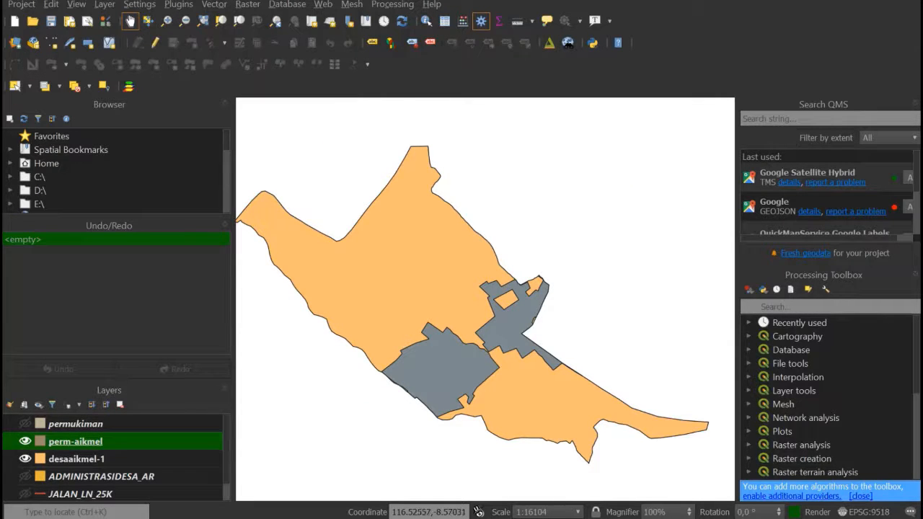
pyautogui.moveTo(462, 288); pyautogui.dragTo(469, 269)
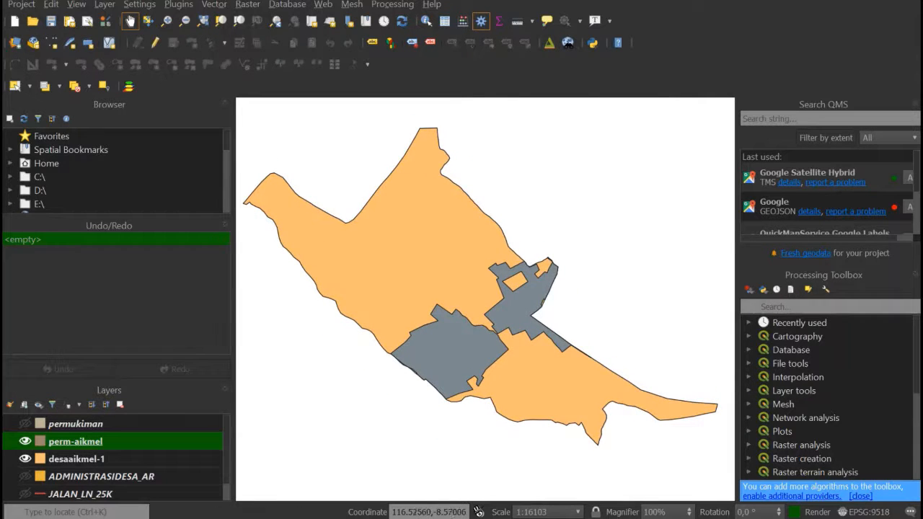
pyautogui.moveTo(469, 270); pyautogui.dragTo(472, 276)
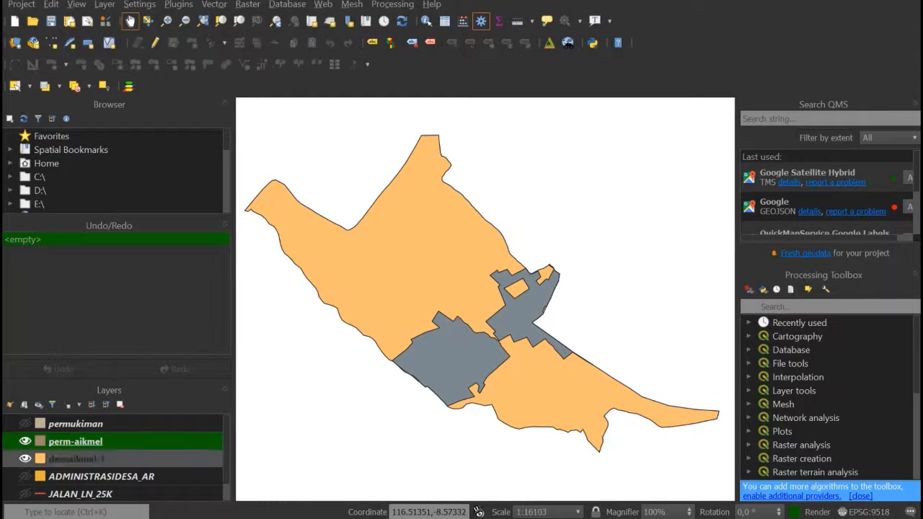
# - Show the JALAN_LN_25K road layer and make it the active layer
pyautogui.scroll(-1, 108, 456)
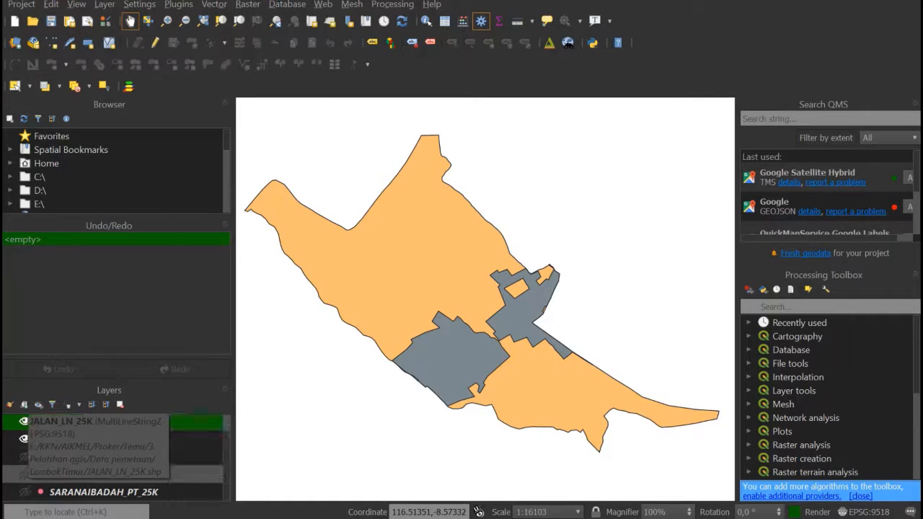
pyautogui.click(26, 474)
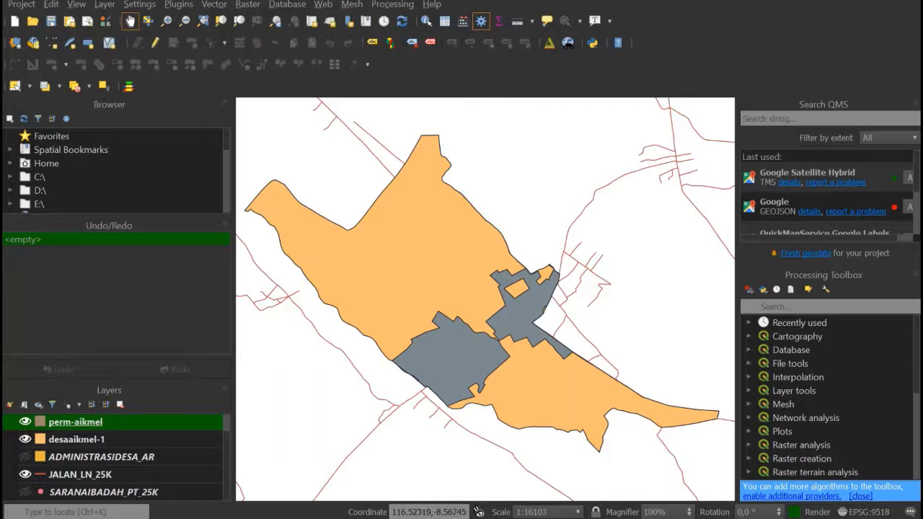
pyautogui.press('Down')
pyautogui.press('Down')
pyautogui.press('Down')
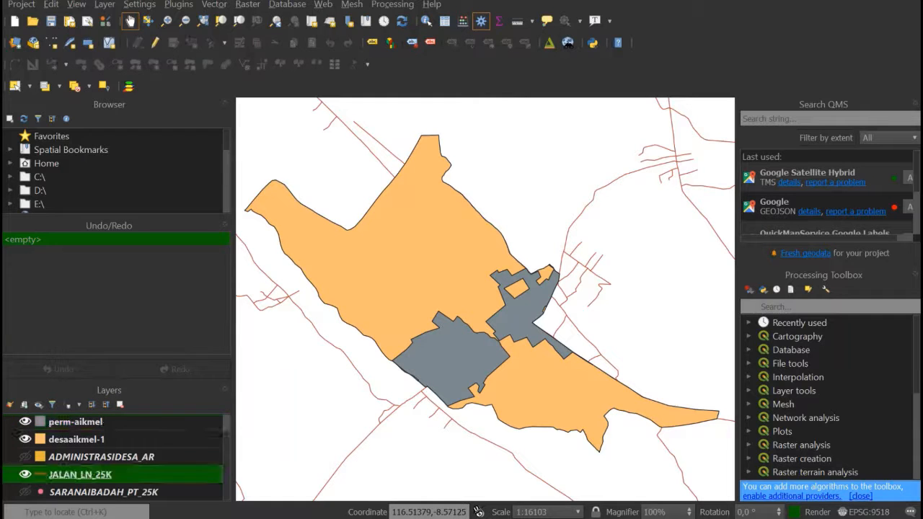
pyautogui.scroll(1, 108, 447)
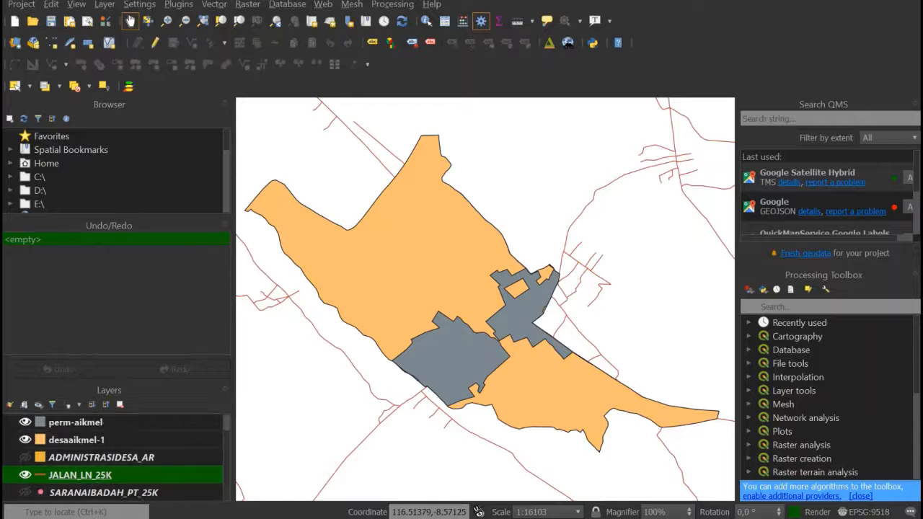
# - Move the JALAN_LN_25K layer above permukiman and set up a Clip with it as input and desaaikmel-1 as overlay
pyautogui.scroll(1, 115, 458)
pyautogui.moveTo(80, 493); pyautogui.dragTo(80, 418)
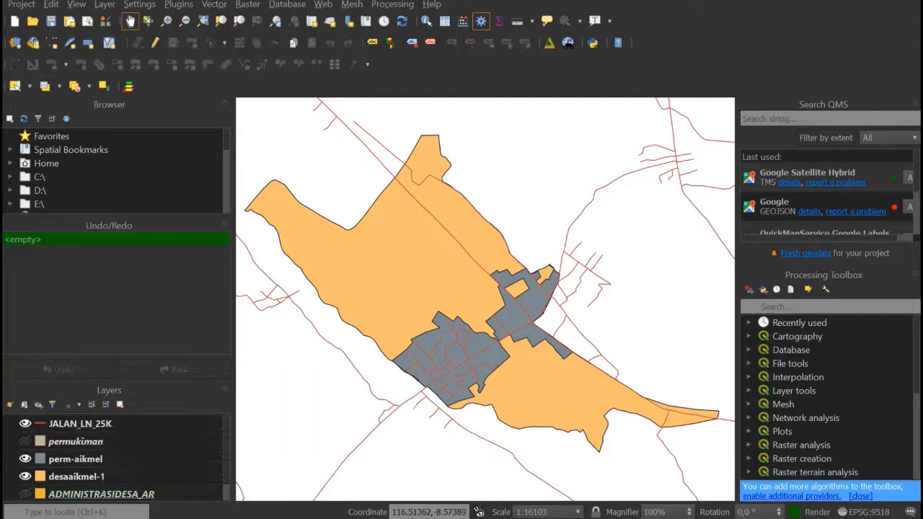
pyautogui.click(214, 6)
pyautogui.moveTo(263, 42)
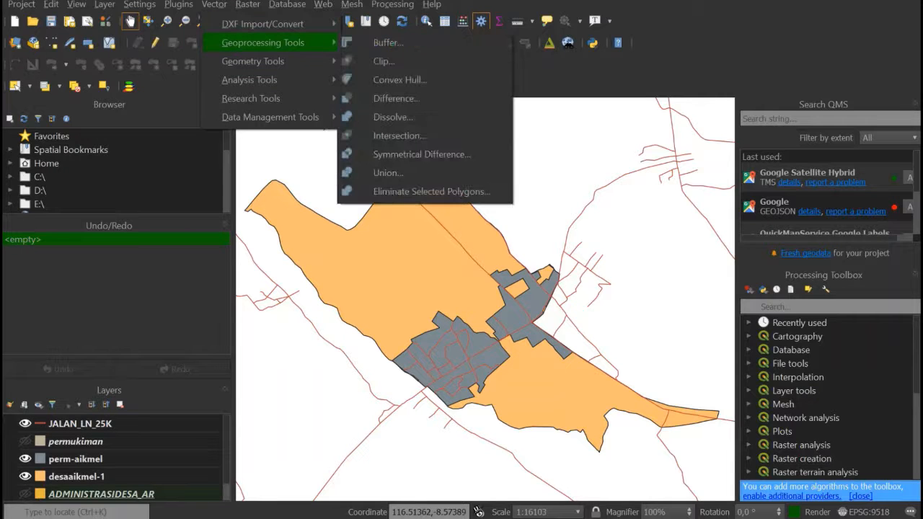
pyautogui.click(382, 61)
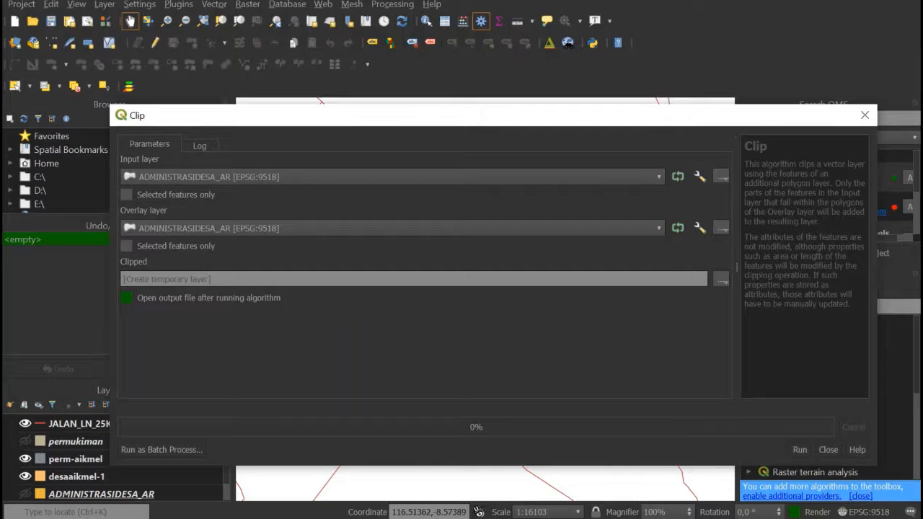
pyautogui.click(393, 176)
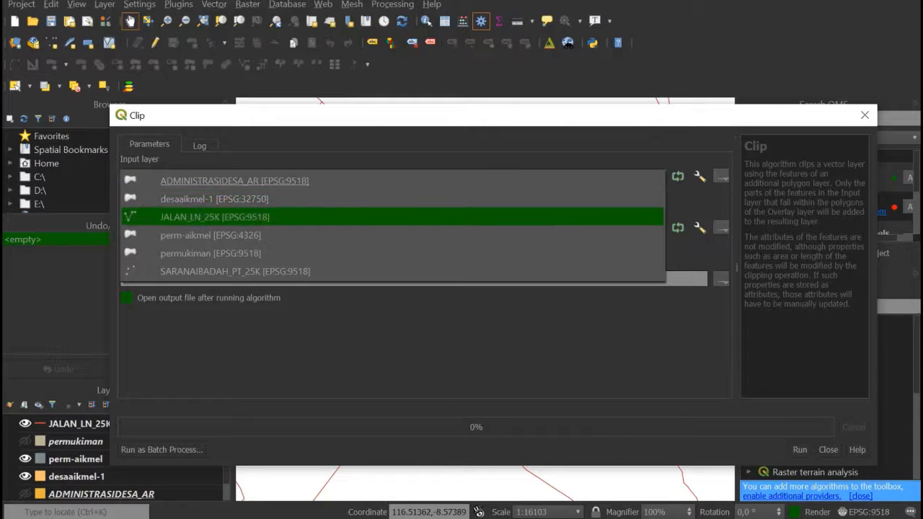
pyautogui.press('Return')
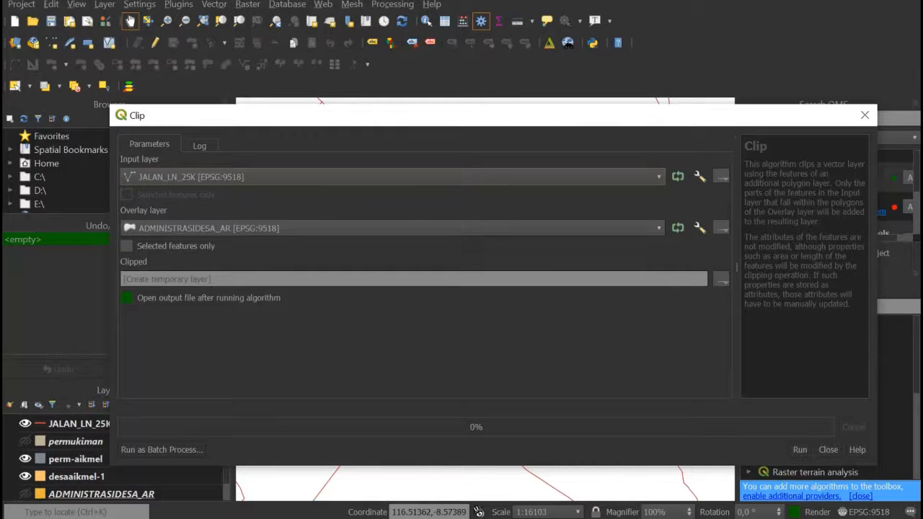
pyautogui.click(392, 227)
pyautogui.click(392, 250)
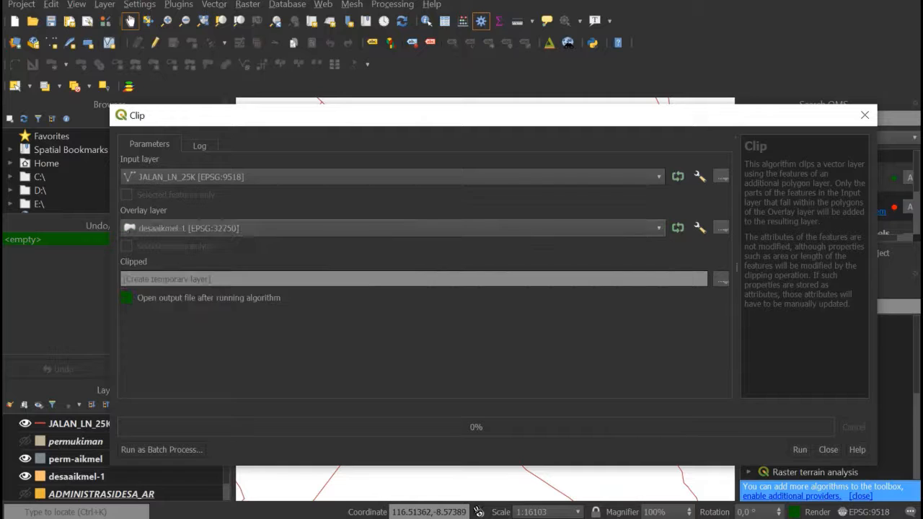
# - Set the clipped road output to an SHP file named jalan-aikmel in the Data pemetaan folder
pyautogui.click(721, 279)
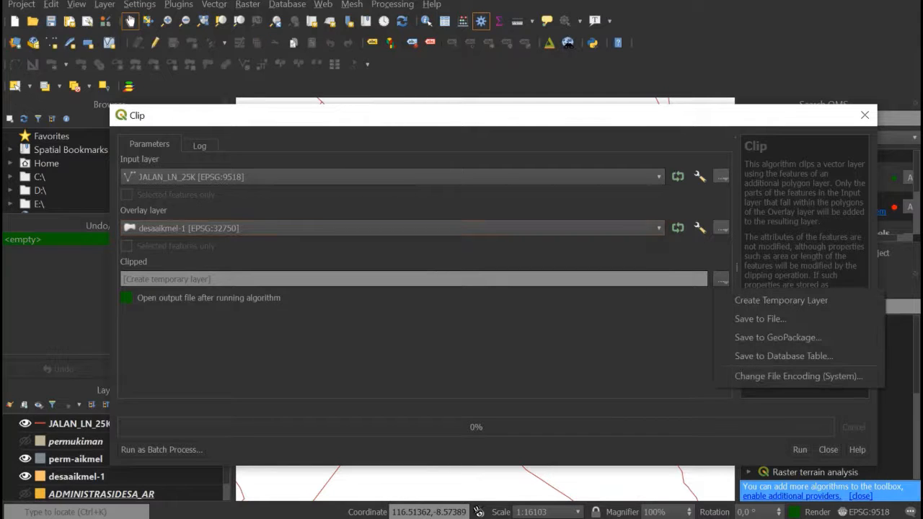
pyautogui.click(760, 319)
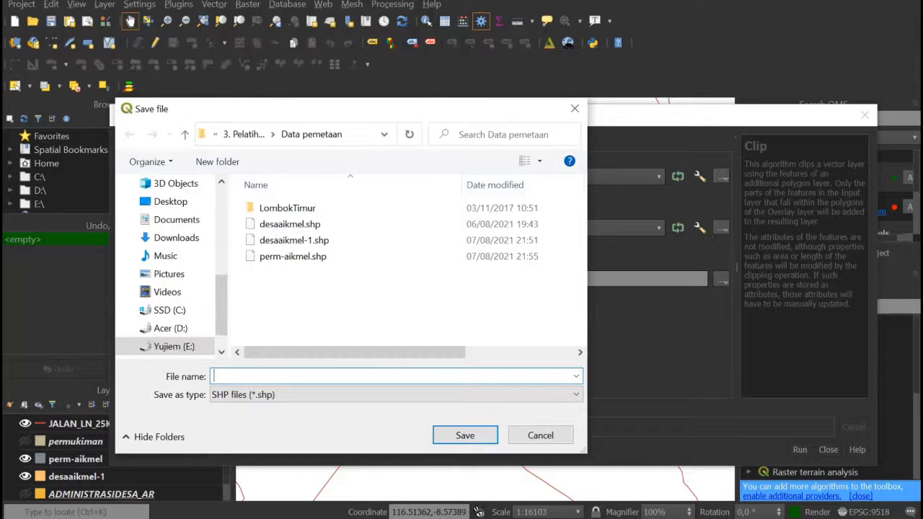
pyautogui.write('jal')
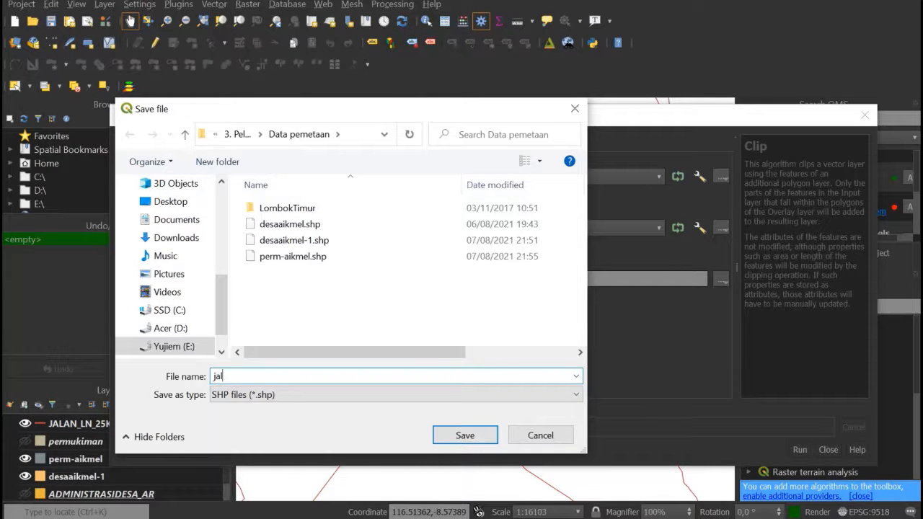
pyautogui.write('an-aikmel')
pyautogui.press('Return')
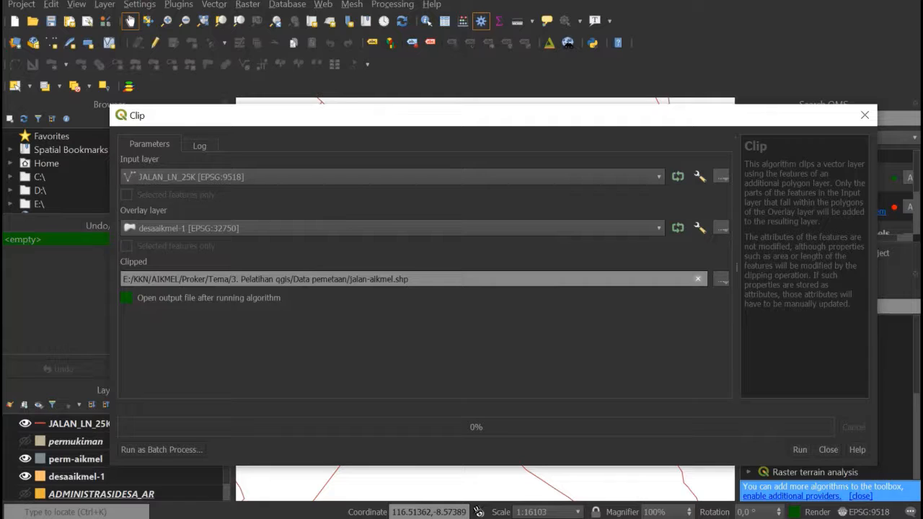
# - Run the clip of the road layer and hide the original JALAN_LN_25K layer
pyautogui.click(799, 449)
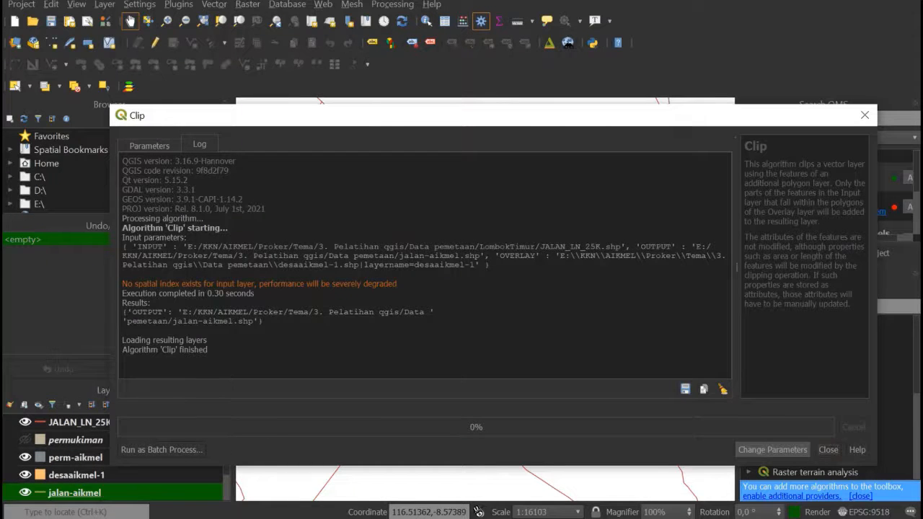
pyautogui.click(828, 449)
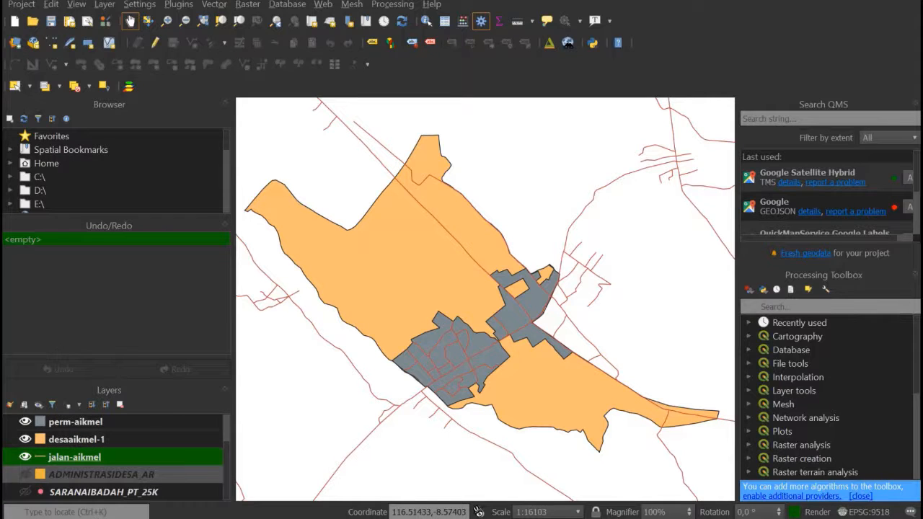
pyautogui.scroll(1, 116, 459)
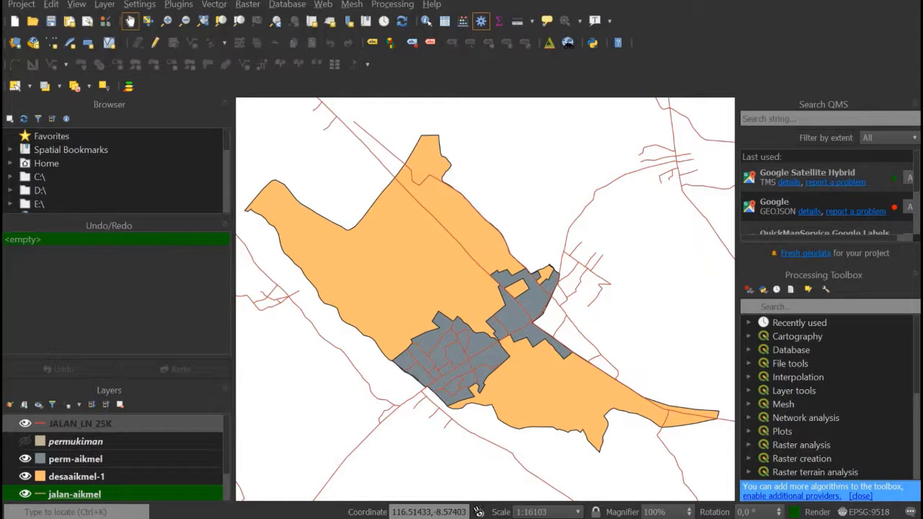
pyautogui.click(25, 423)
# - Move the jalan-aikmel layer above perm-aikmel and change its line colour to the standard red
pyautogui.scroll(-1, 115, 454)
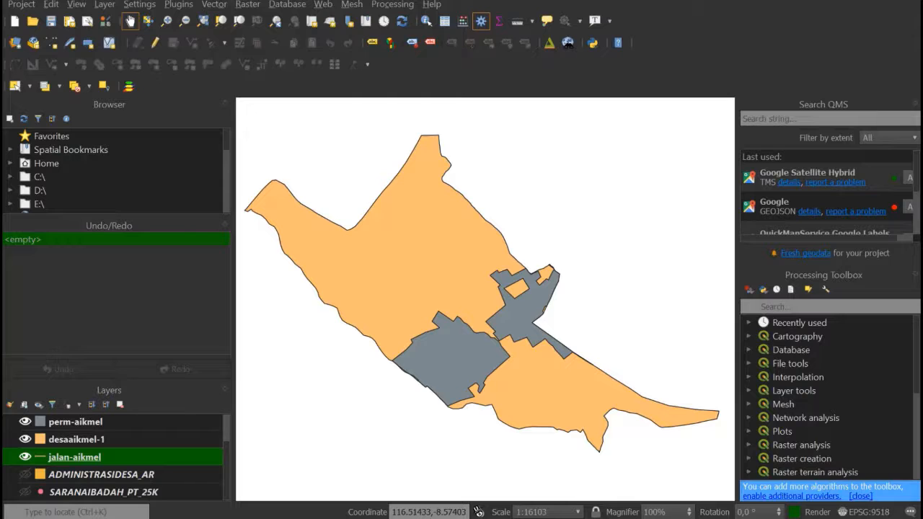
pyautogui.moveTo(75, 458); pyautogui.dragTo(75, 418)
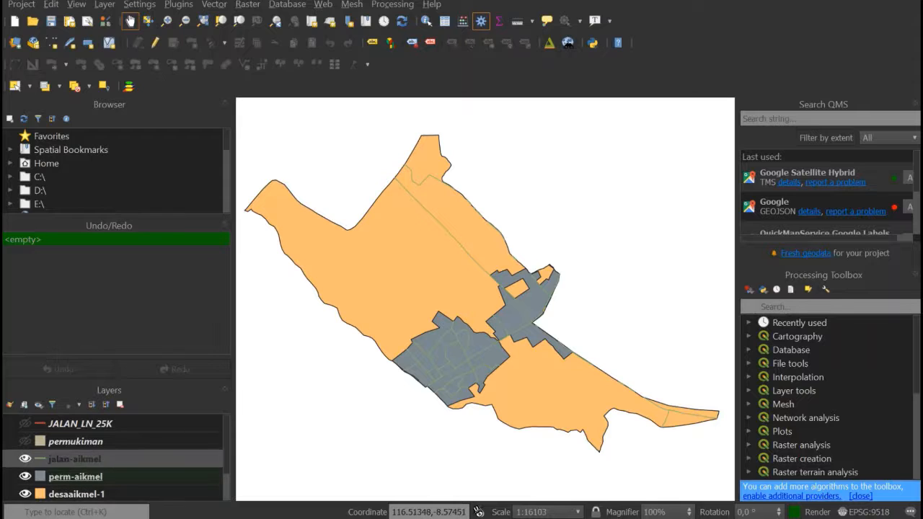
pyautogui.rightClick(74, 458)
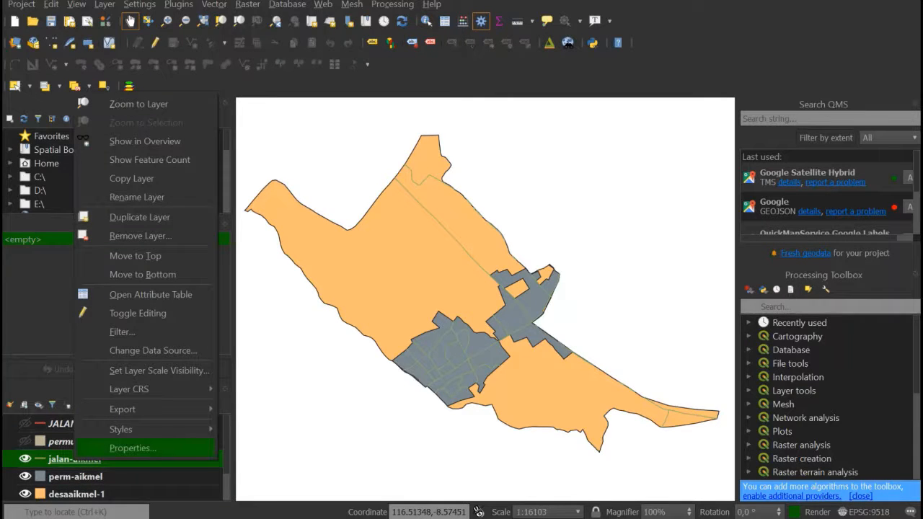
pyautogui.click(133, 448)
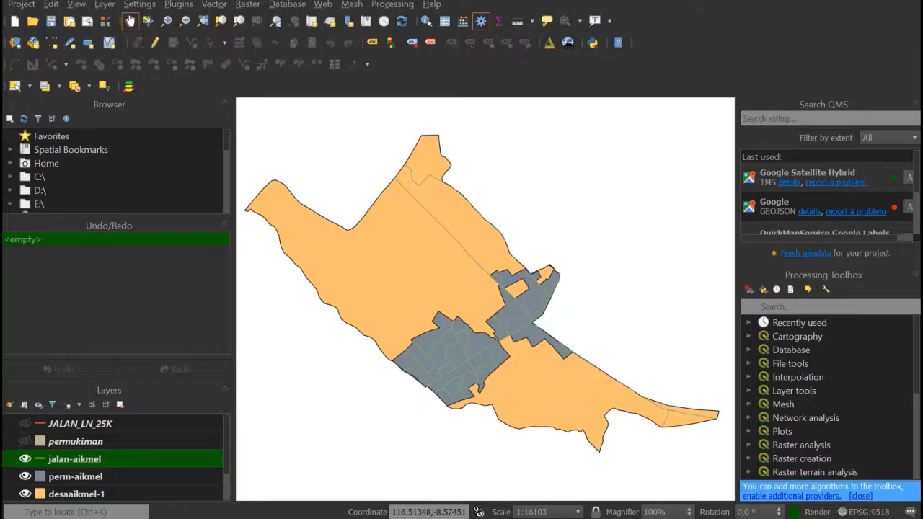
pyautogui.doubleClick(75, 459)
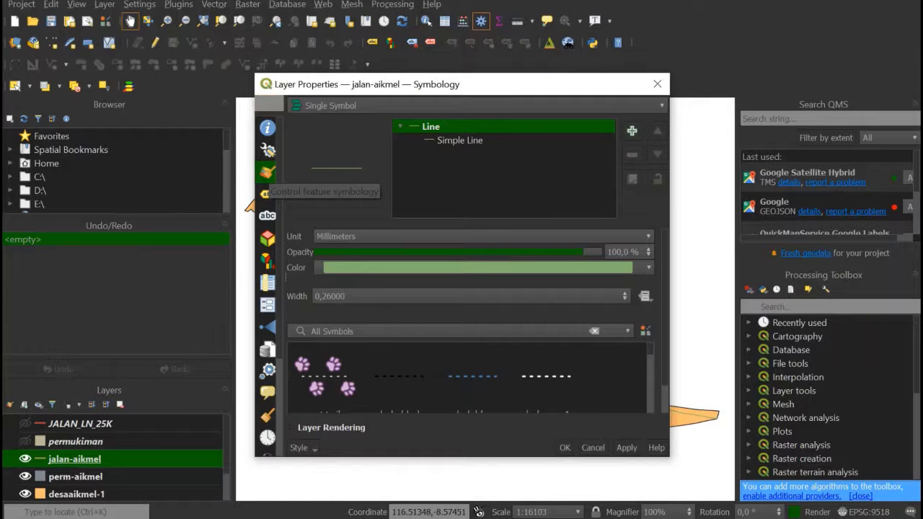
pyautogui.click(648, 267)
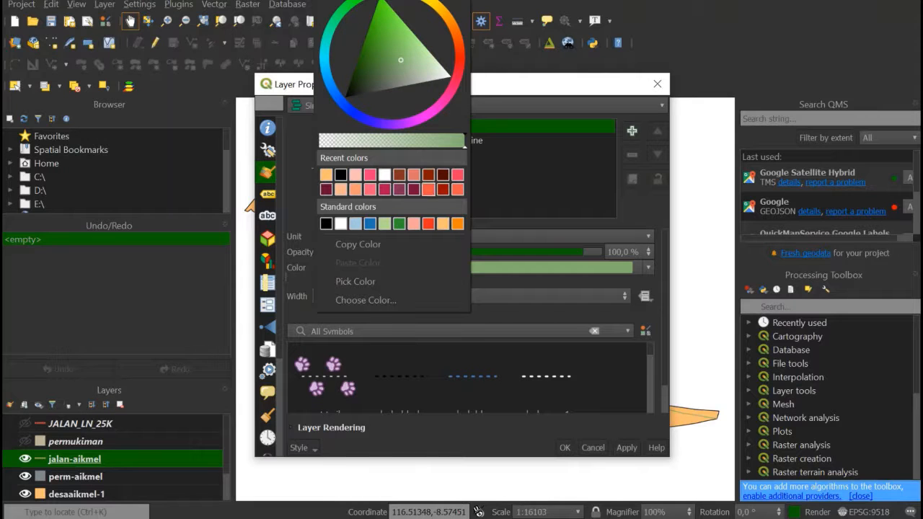
pyautogui.click(428, 223)
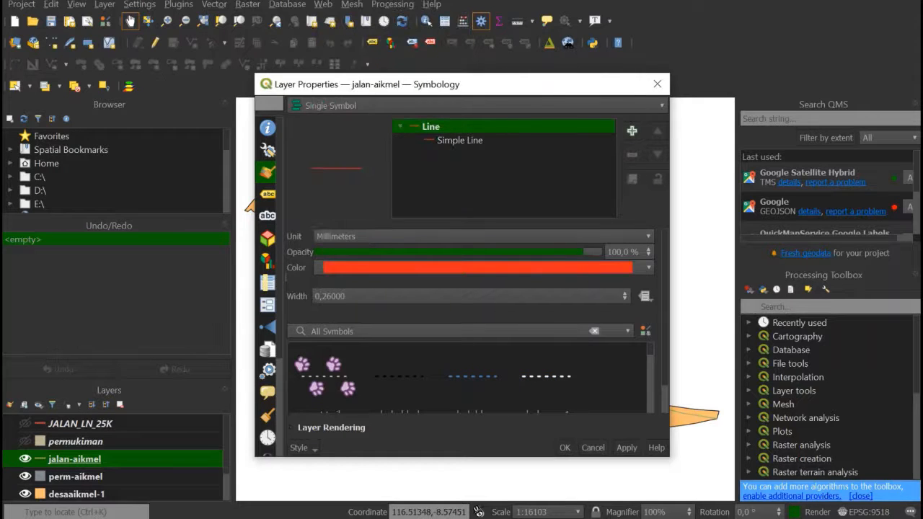
pyautogui.click(564, 447)
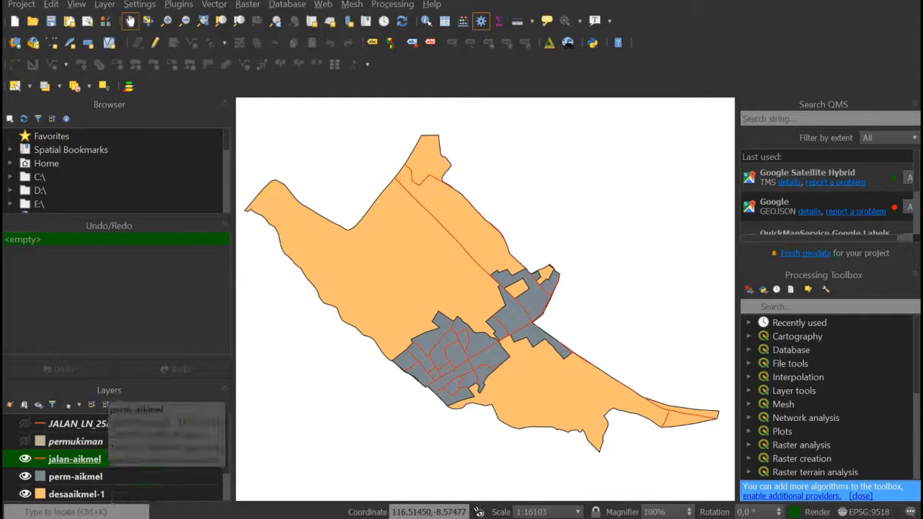
# - Show the SARANAIBADAH_PT_25K worship facility layer and move it above the permukiman layer
pyautogui.scroll(-1, 111, 461)
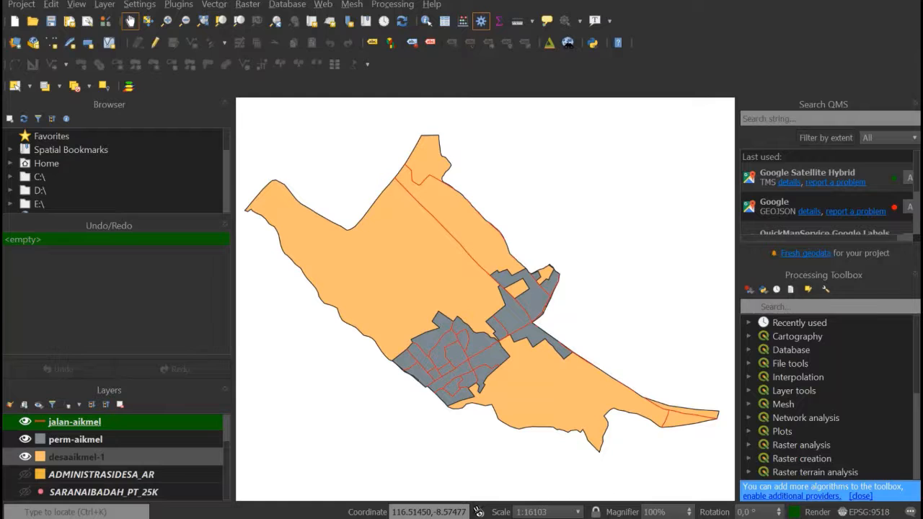
pyautogui.click(103, 491)
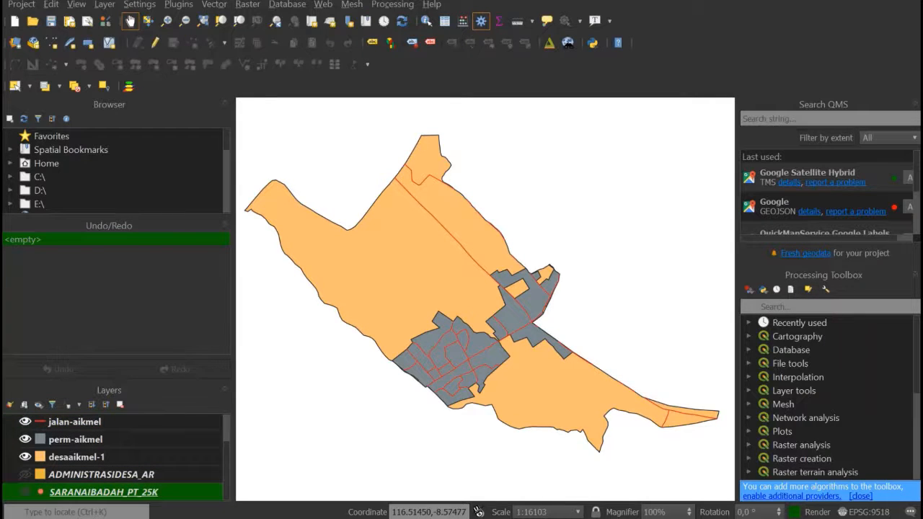
pyautogui.click(25, 491)
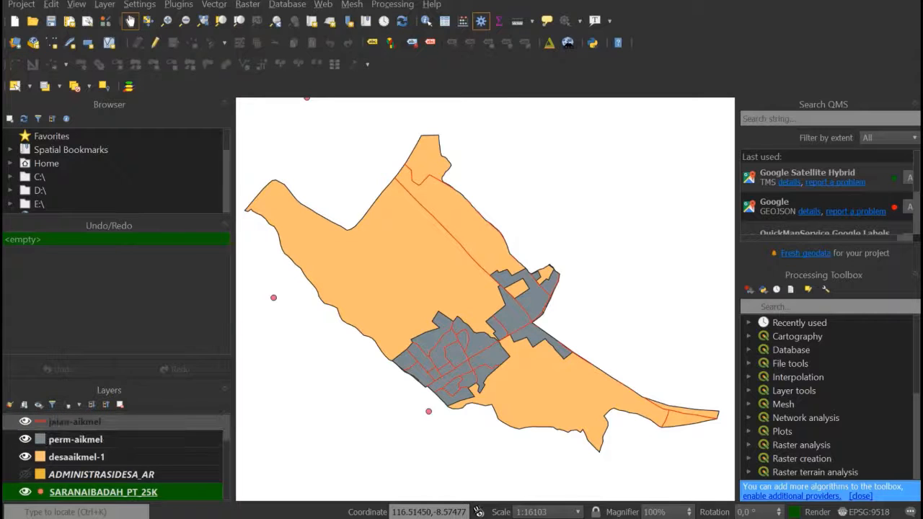
pyautogui.moveTo(97, 422); pyautogui.dragTo(97, 441)
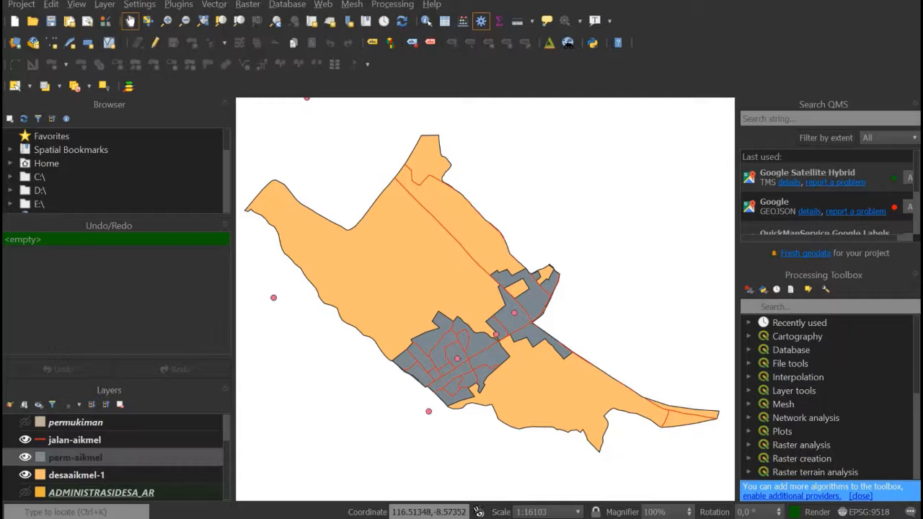
# - Set up a Clip with SARANAIBADAH_PT_25K as the input layer and desaaikmel-1 as the overlay layer
pyautogui.click(72, 440)
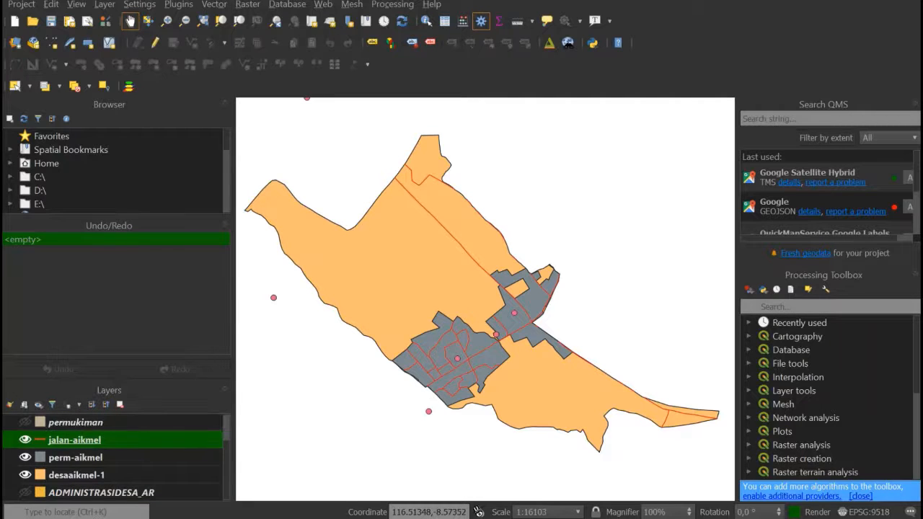
pyautogui.scroll(1, 108, 439)
pyautogui.click(214, 4)
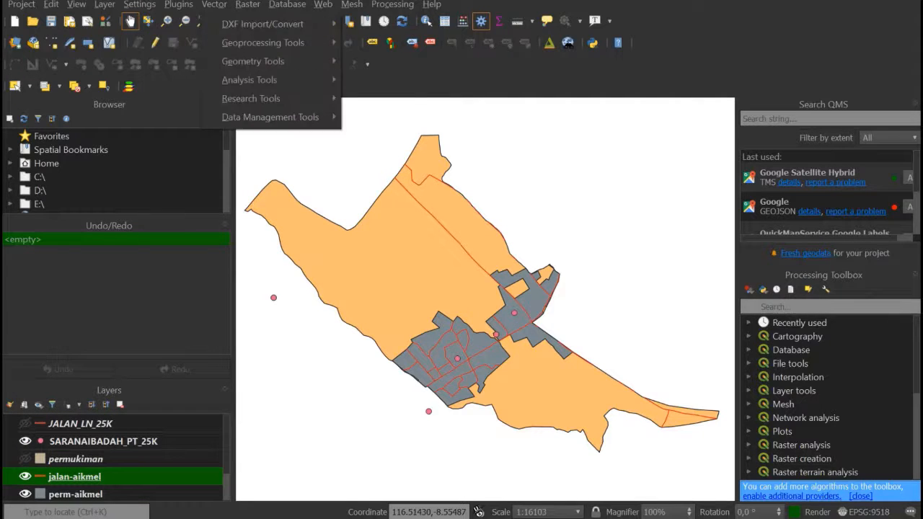
pyautogui.moveTo(263, 43)
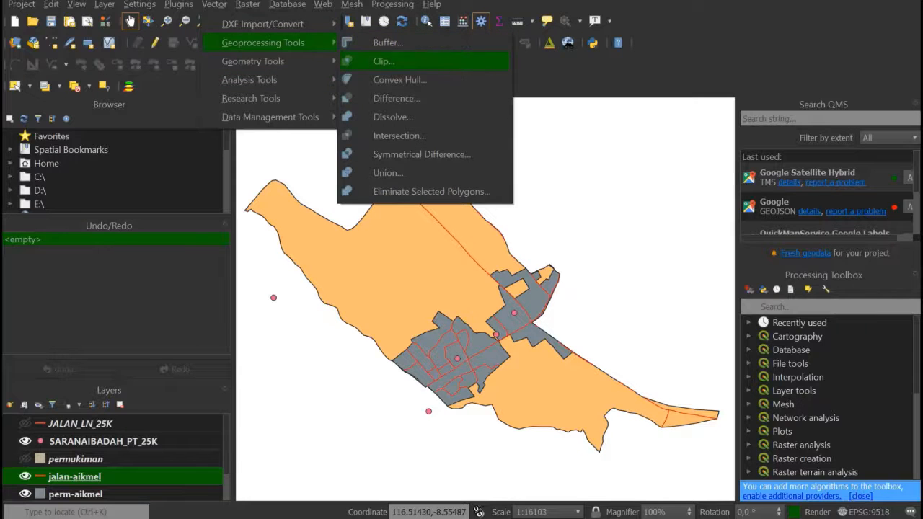
pyautogui.click(383, 61)
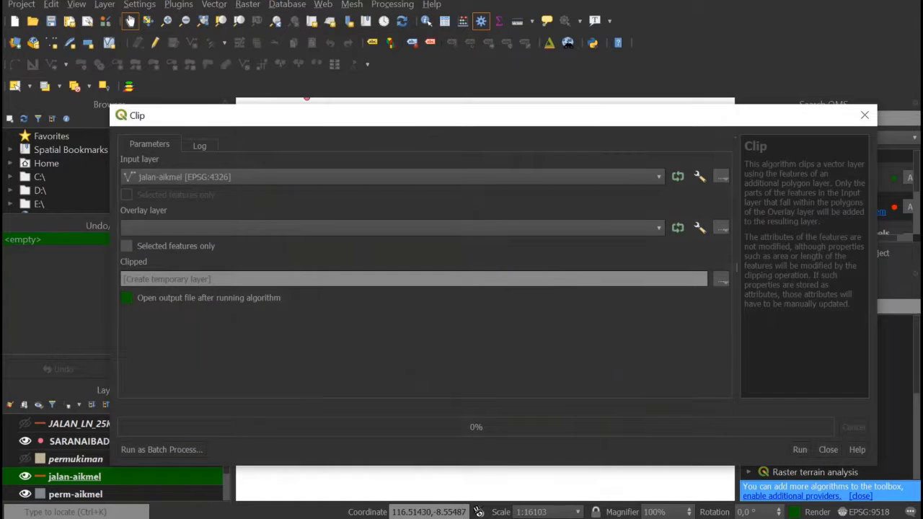
pyautogui.click(392, 177)
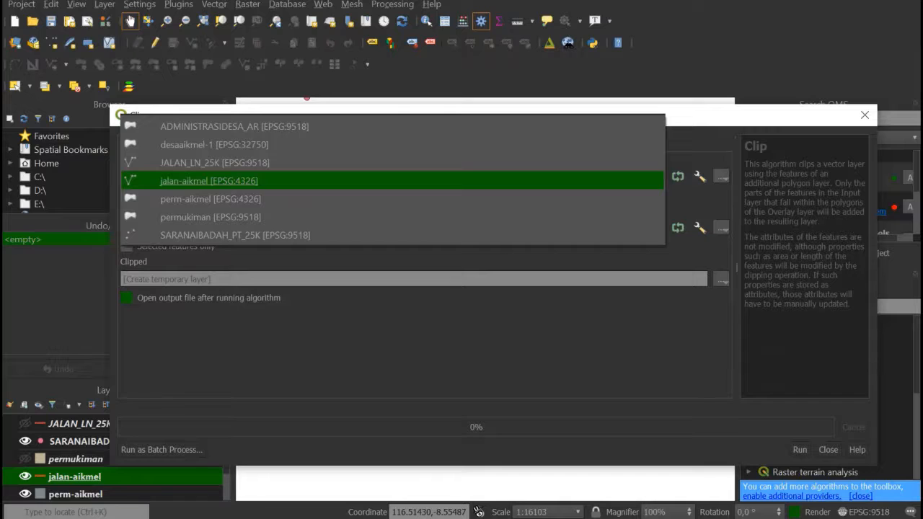
pyautogui.press('Down')
pyautogui.press('Down')
pyautogui.press('Down')
pyautogui.press('Return')
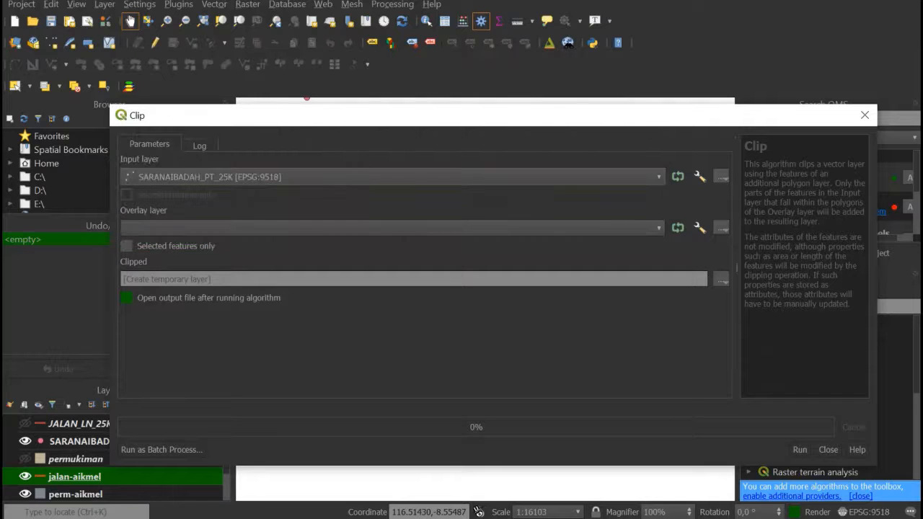
pyautogui.click(392, 228)
pyautogui.click(392, 249)
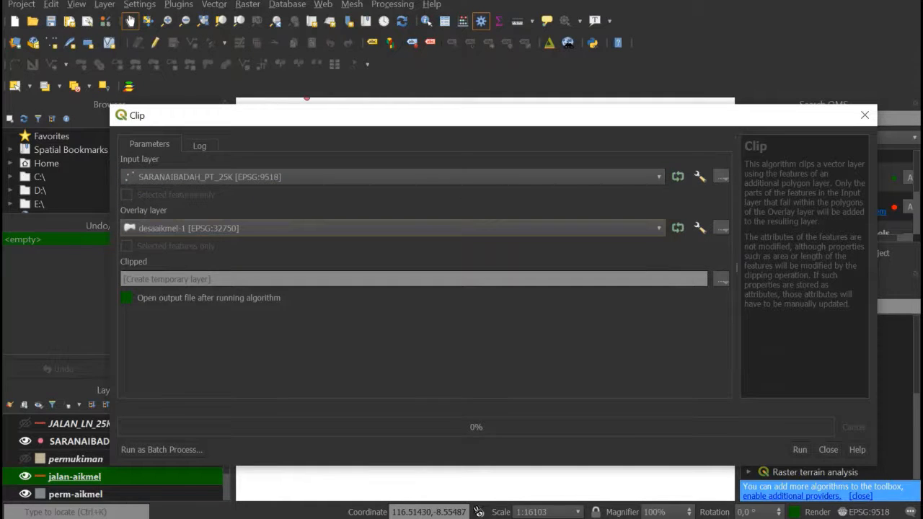
# - Set the clip output to a shapefile named ibadah-aikmel in the Data pemetaan folder
pyautogui.click(721, 279)
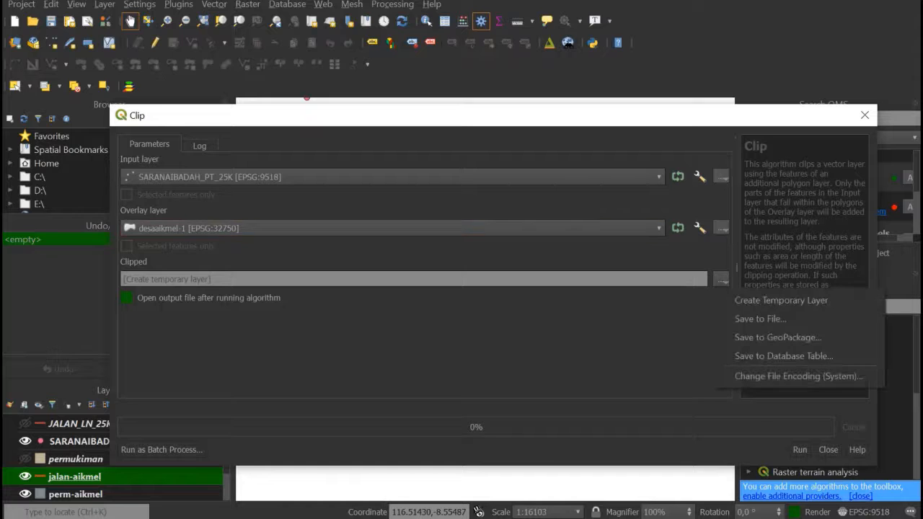
pyautogui.click(772, 314)
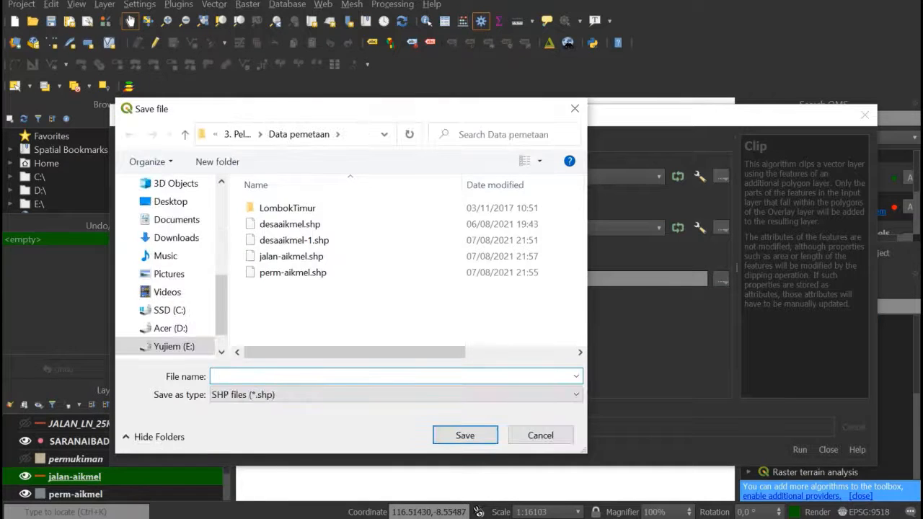
pyautogui.write('ibadah-aikmel')
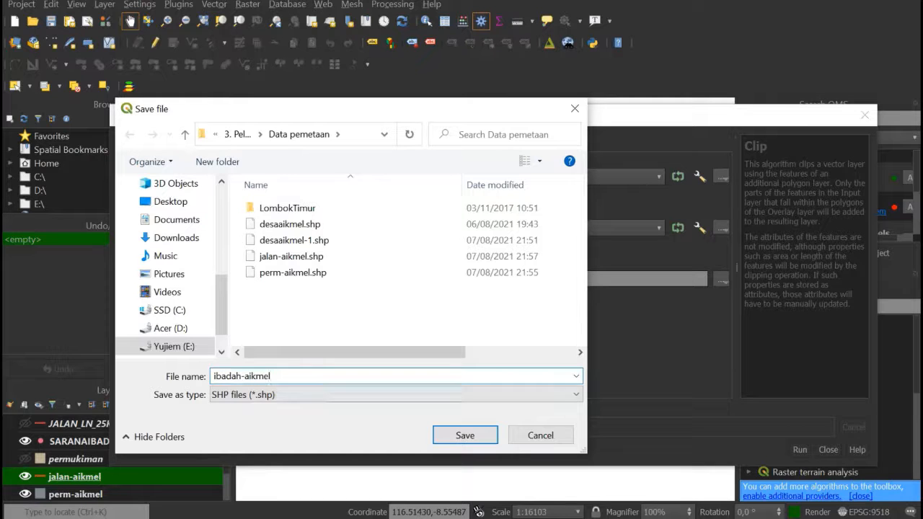
pyautogui.click(465, 435)
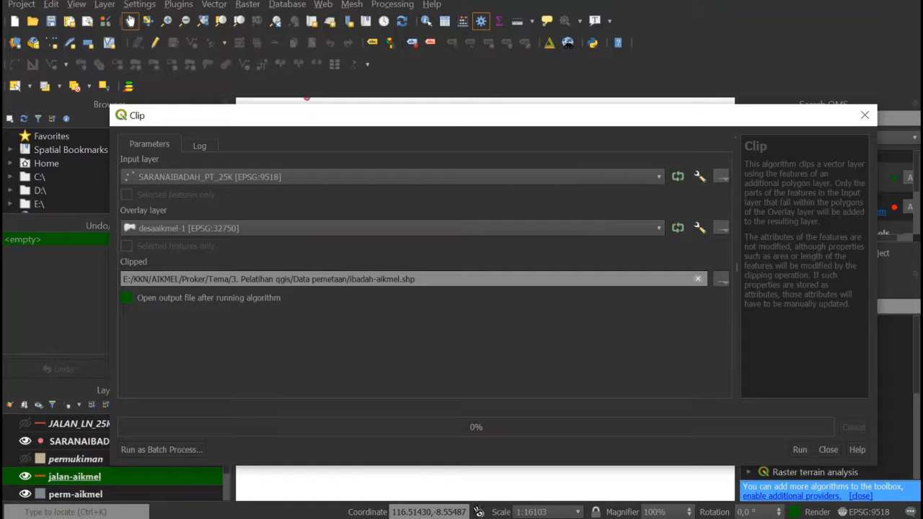
# - Run the clip of the worship facility layer and hide the original SARANAIBADAH_PT_25K layer
pyautogui.click(799, 449)
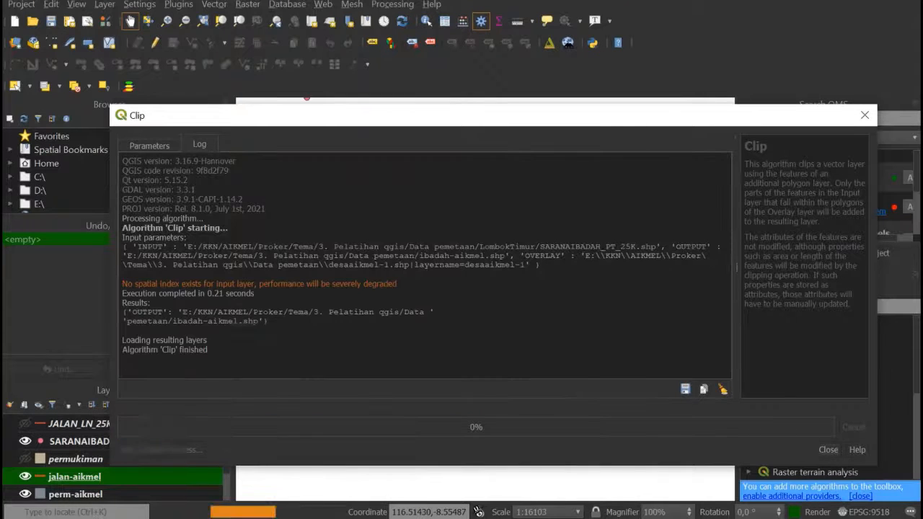
pyautogui.click(827, 449)
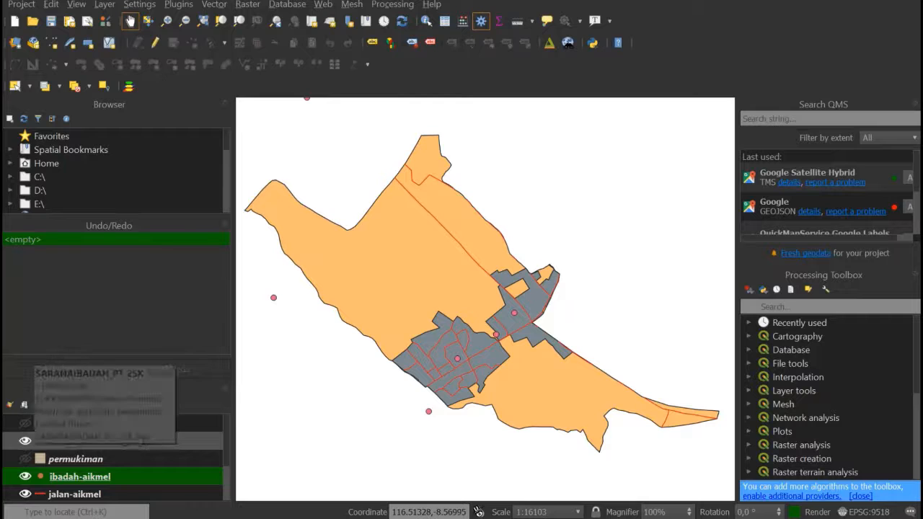
pyautogui.click(25, 441)
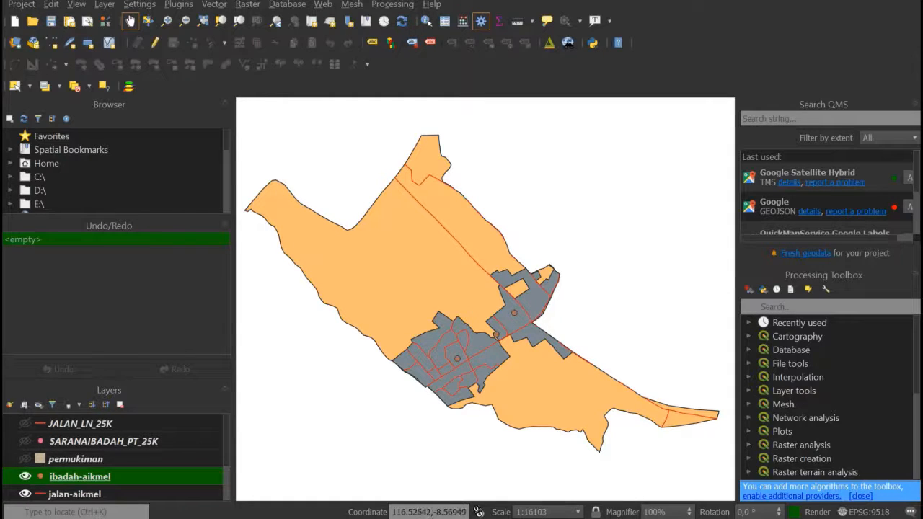
# - Change the marker colour of the ibadah-aikmel layer to the standard dark blue
pyautogui.scroll(-2, 115, 458)
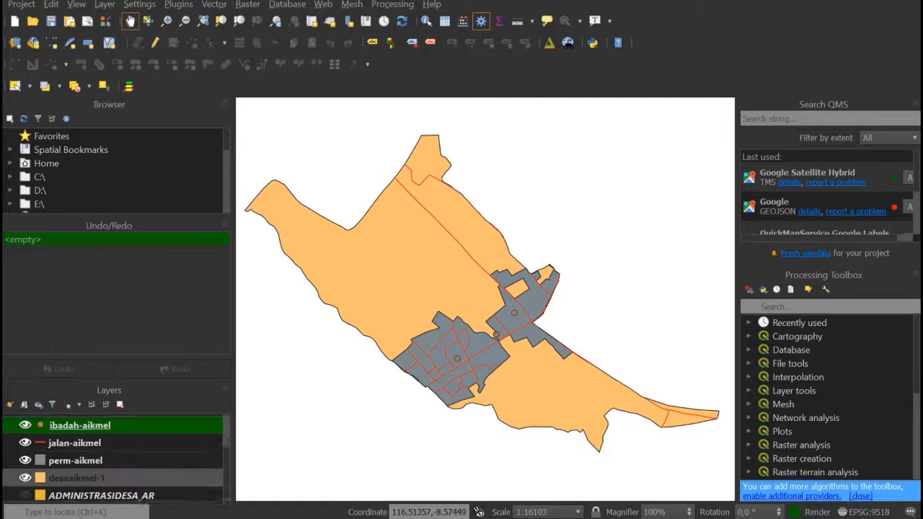
pyautogui.scroll(2, 116, 458)
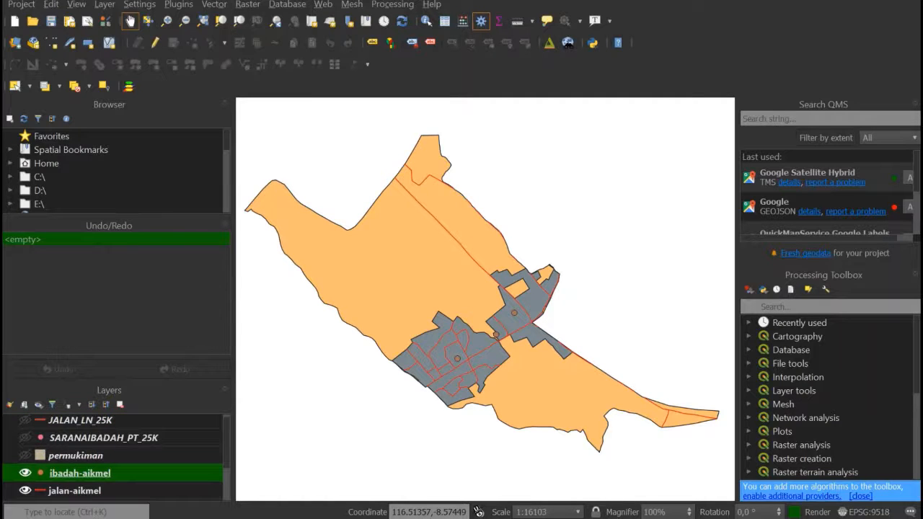
pyautogui.rightClick(62, 473)
pyautogui.press('Escape')
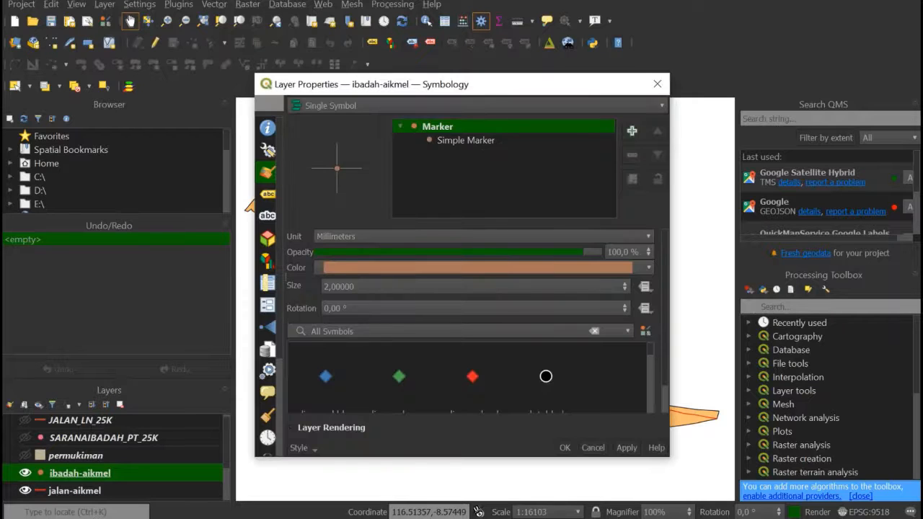
pyautogui.click(648, 268)
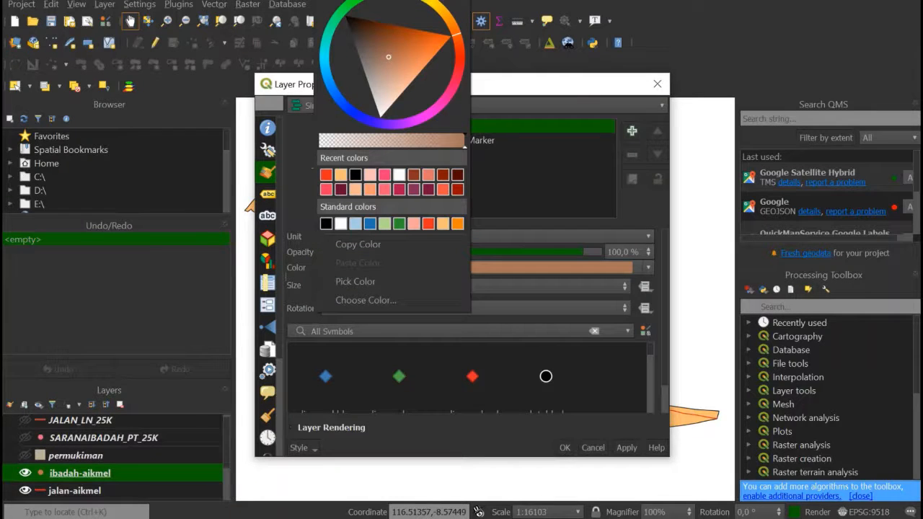
pyautogui.click(370, 224)
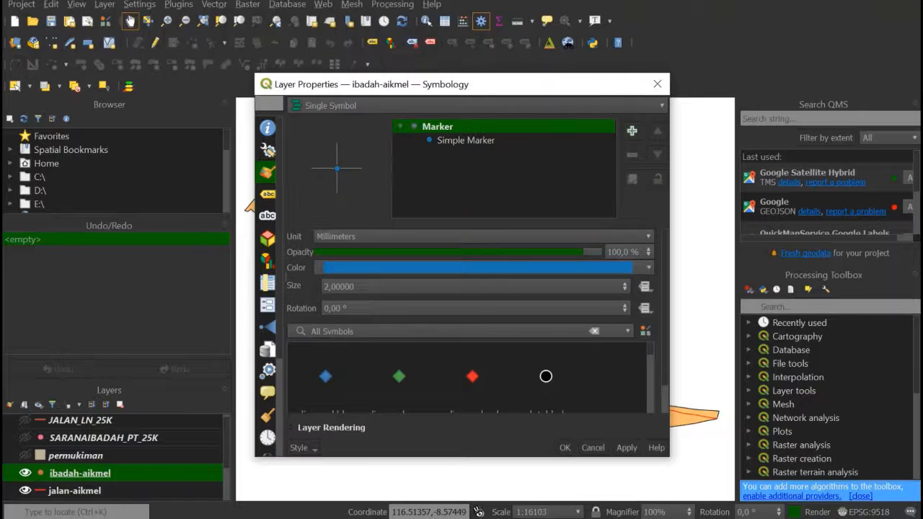
# - Look through the preset marker symbols for ibadah-aikmel and apply the symbology changes to the layer
pyautogui.scroll(-10, 472, 374)
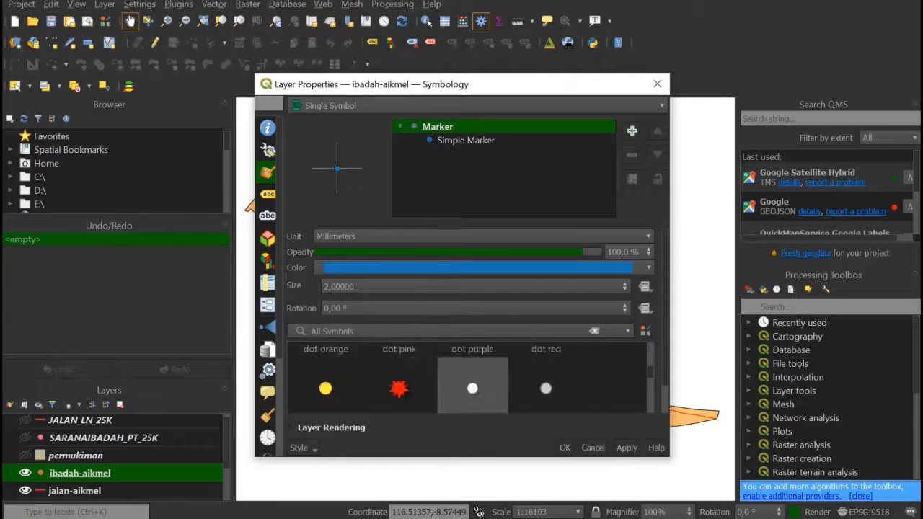
pyautogui.scroll(10, 472, 375)
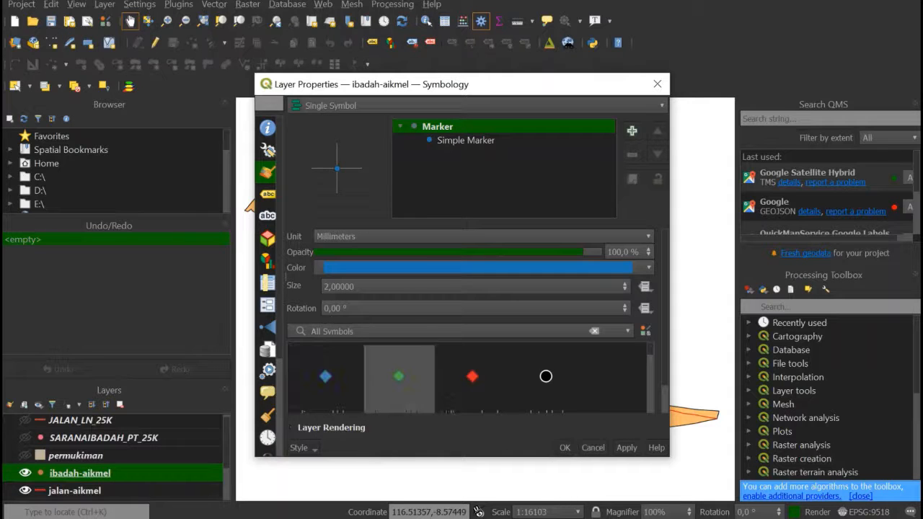
pyautogui.scroll(-10, 472, 375)
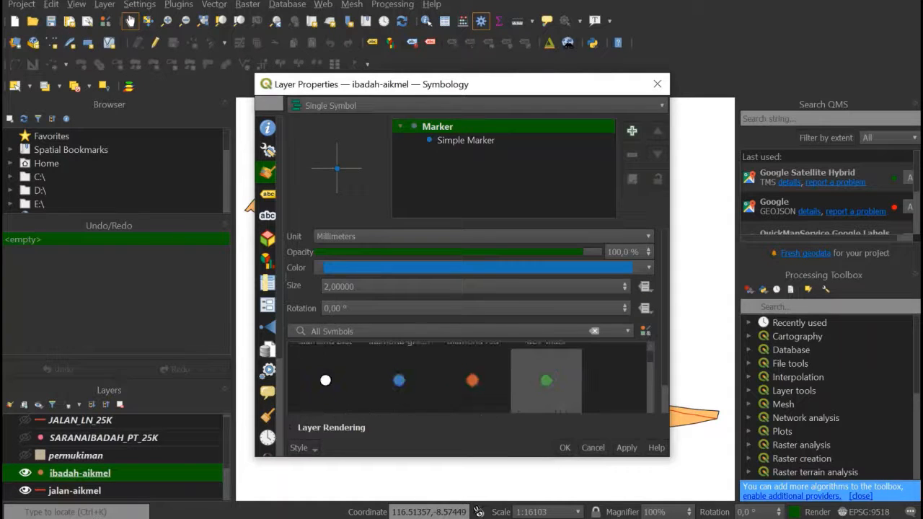
pyautogui.scroll(8, 399, 389)
pyautogui.scroll(2, 399, 382)
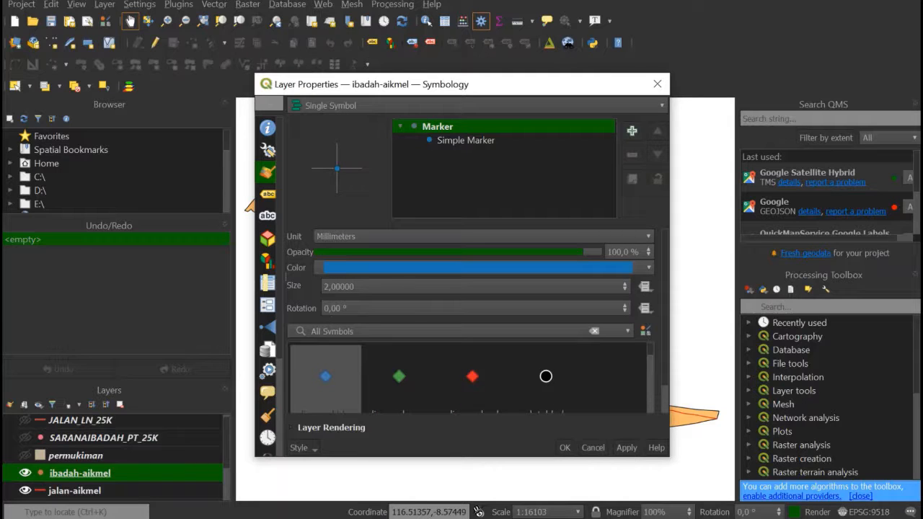
pyautogui.scroll(-3, 472, 382)
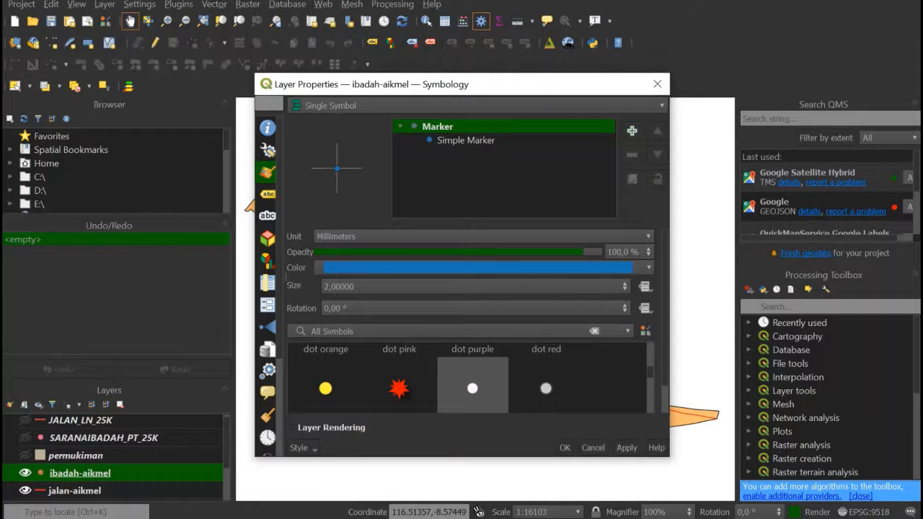
pyautogui.scroll(-3, 472, 382)
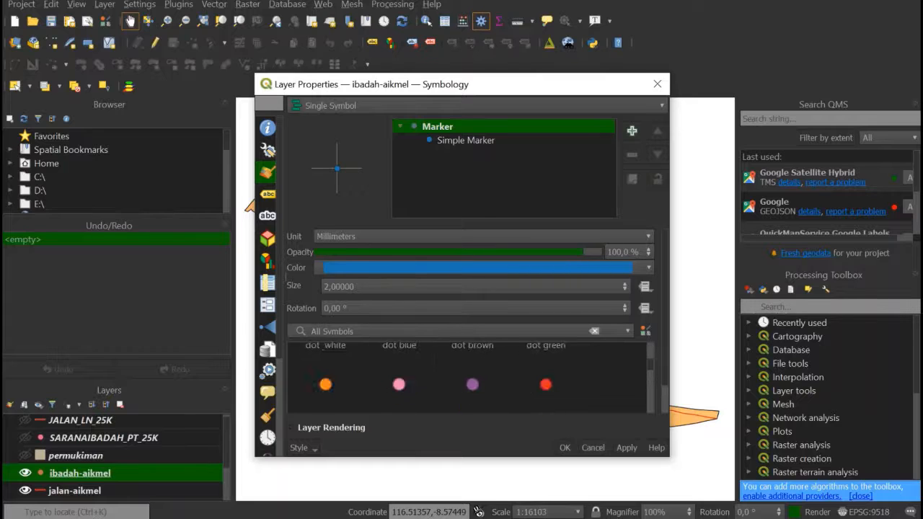
pyautogui.scroll(3, 545, 379)
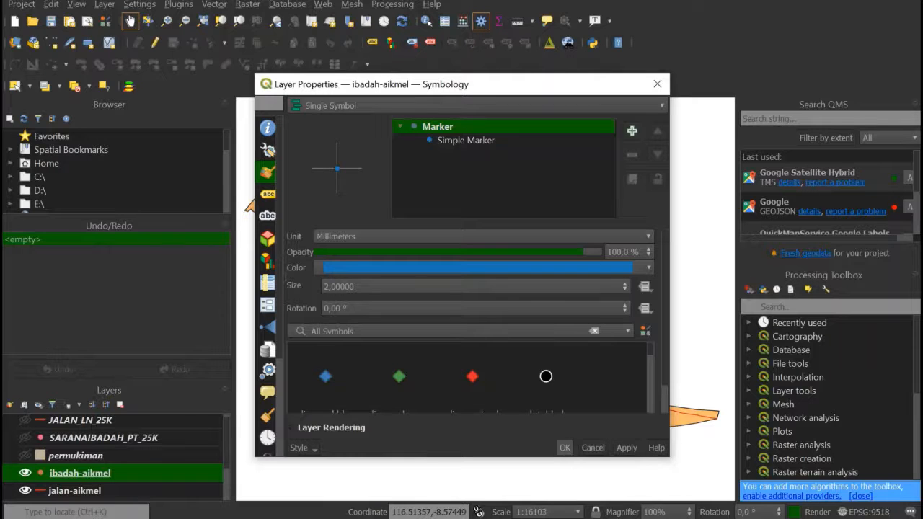
pyautogui.click(565, 448)
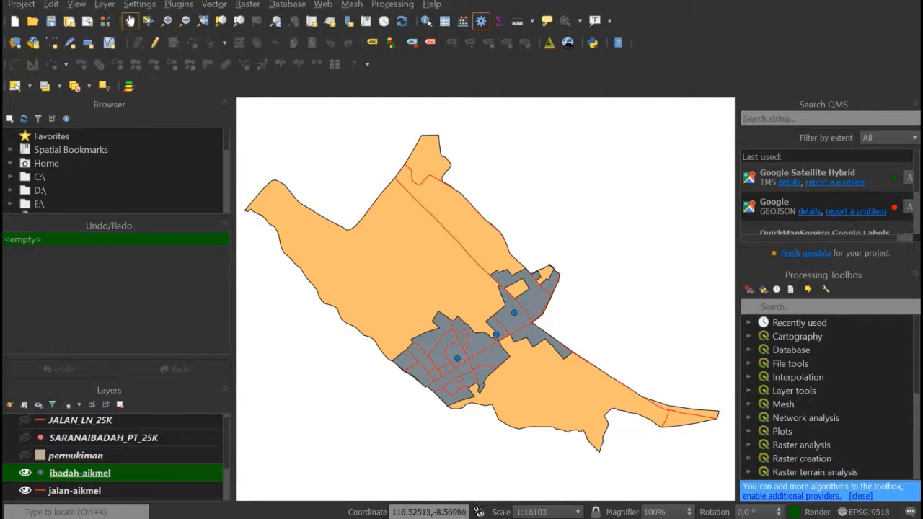
# - Set the marker size of the ibadah-aikmel layer to 5 mm
pyautogui.moveTo(485, 299)
pyautogui.mouseDown()
pyautogui.moveTo(467, 291)
pyautogui.moveTo(478, 294)
pyautogui.mouseUp()
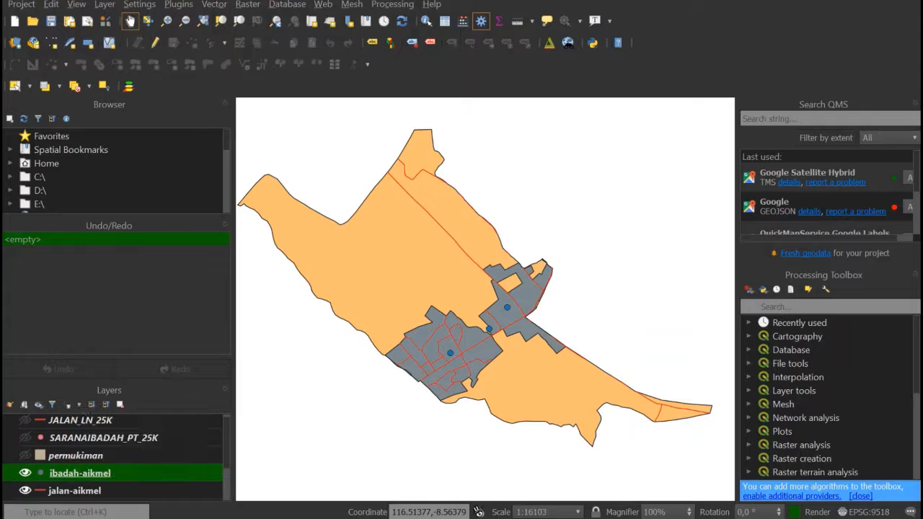
pyautogui.rightClick(69, 473)
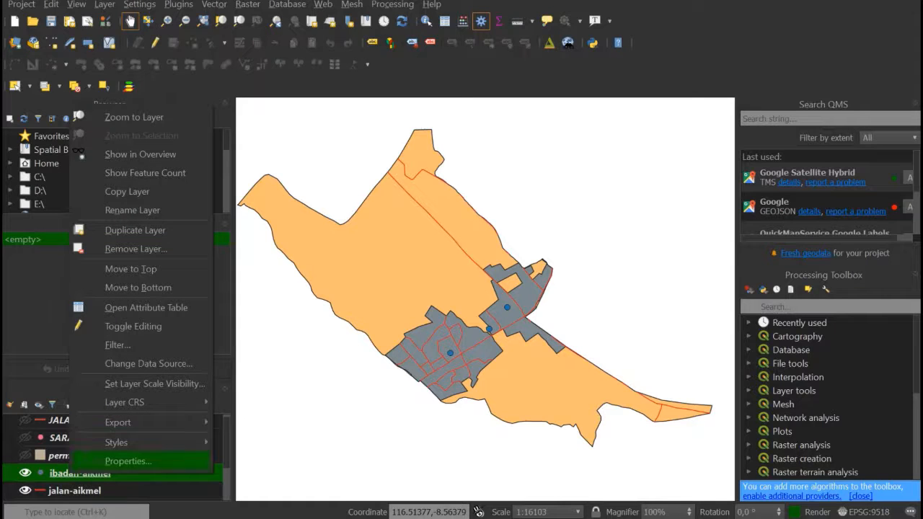
pyautogui.click(129, 462)
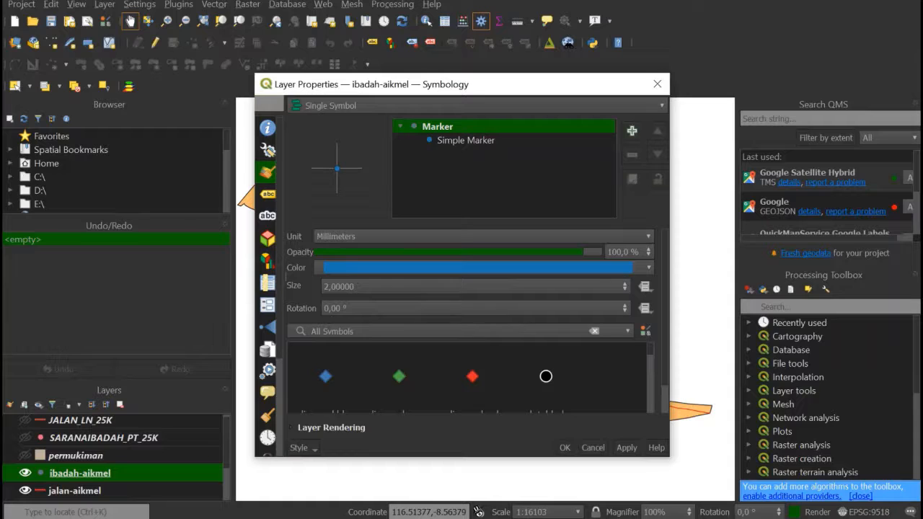
pyautogui.click(624, 284)
pyautogui.click(624, 283)
pyautogui.click(624, 283)
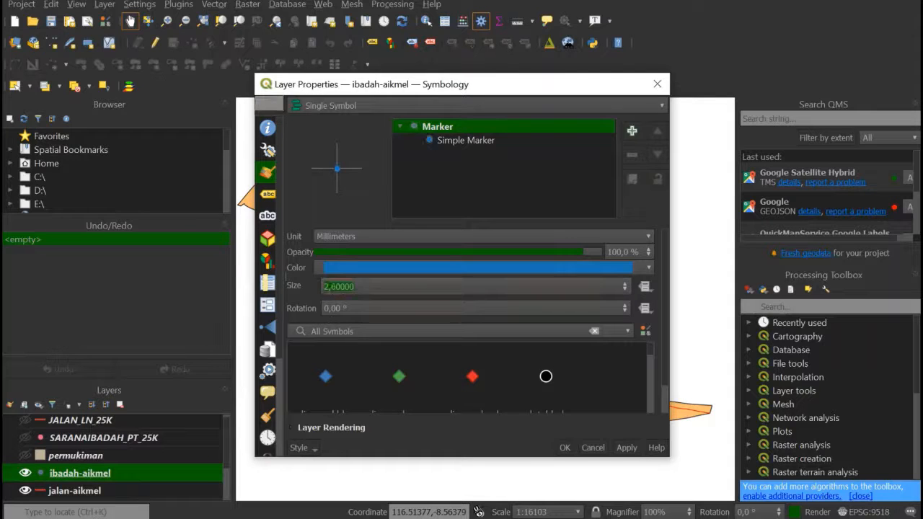
pyautogui.click(624, 283)
pyautogui.click(565, 447)
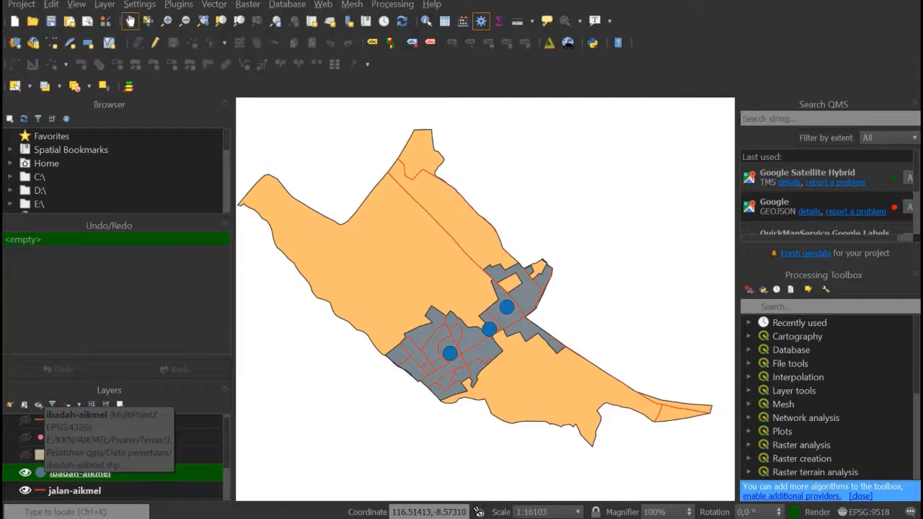
# - Change the symbol layer type of the ibadah-aikmel marker from Simple Marker to SVG Marker
pyautogui.rightClick(43, 474)
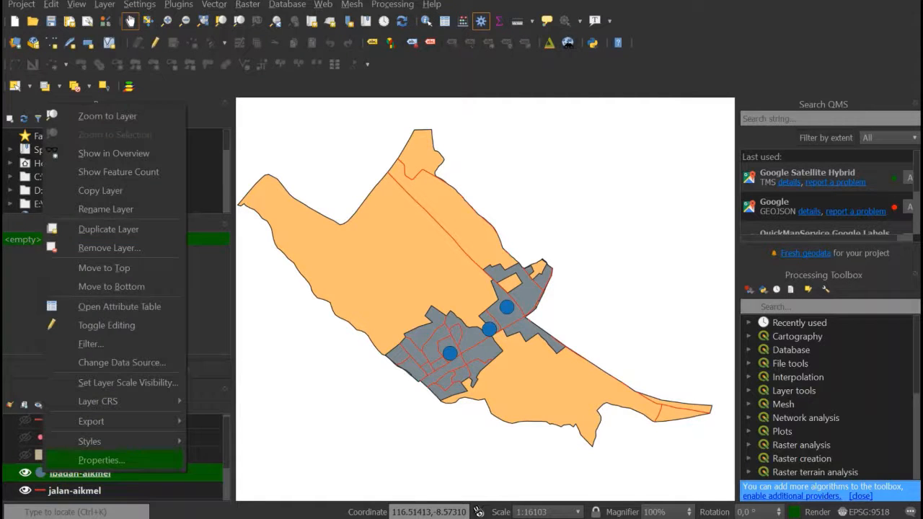
pyautogui.click(96, 460)
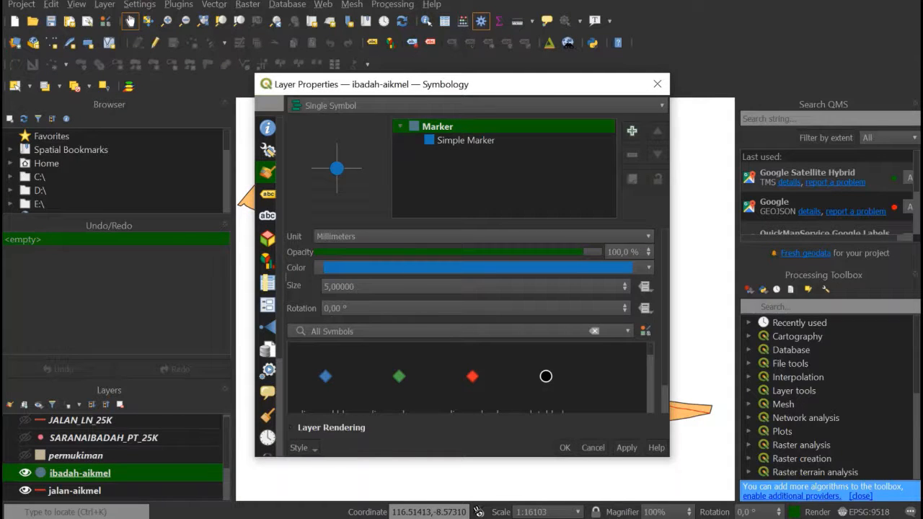
pyautogui.click(466, 139)
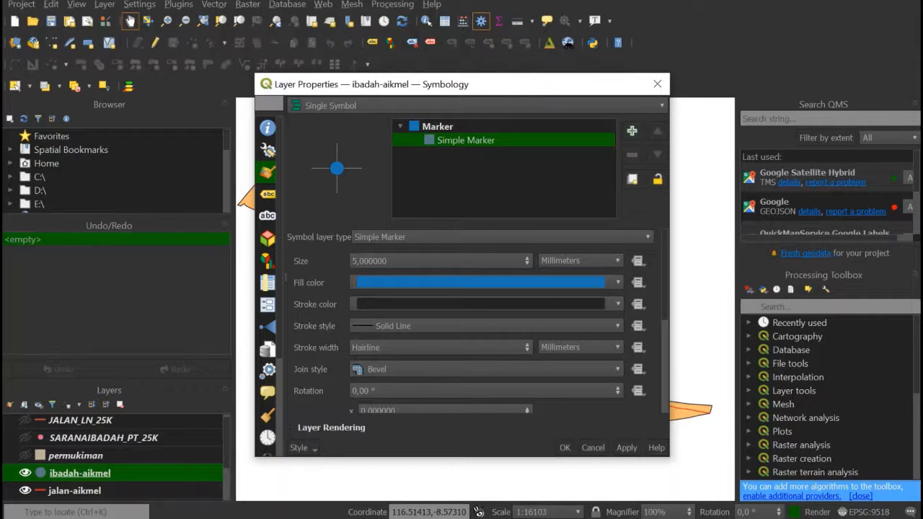
pyautogui.click(502, 236)
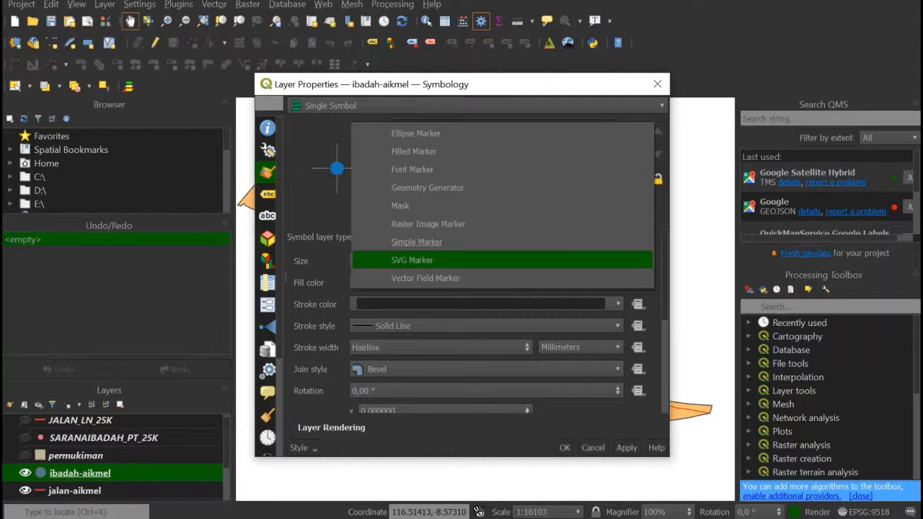
pyautogui.press('Return')
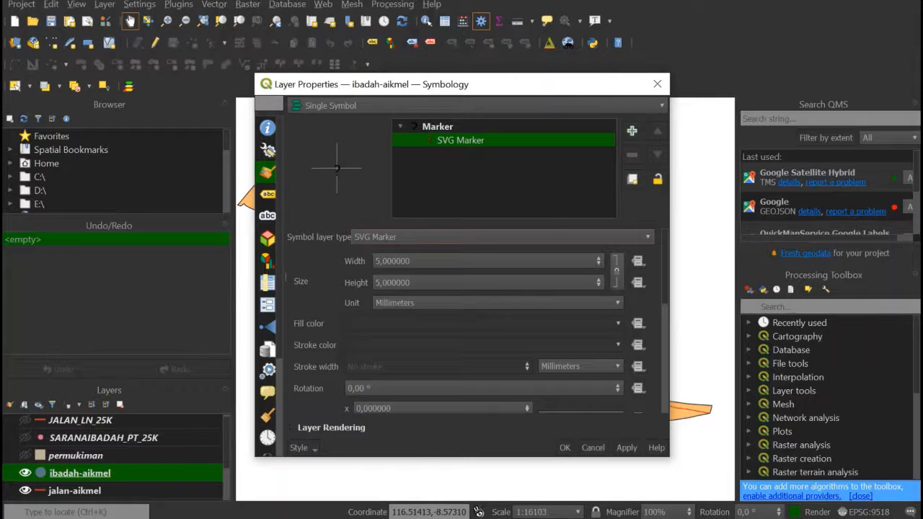
# - Set the SVG image of the ibadah-aikmel marker to the columned building tourist_museum.svg and confirm the layer's symbology
pyautogui.scroll(-5, 468, 320)
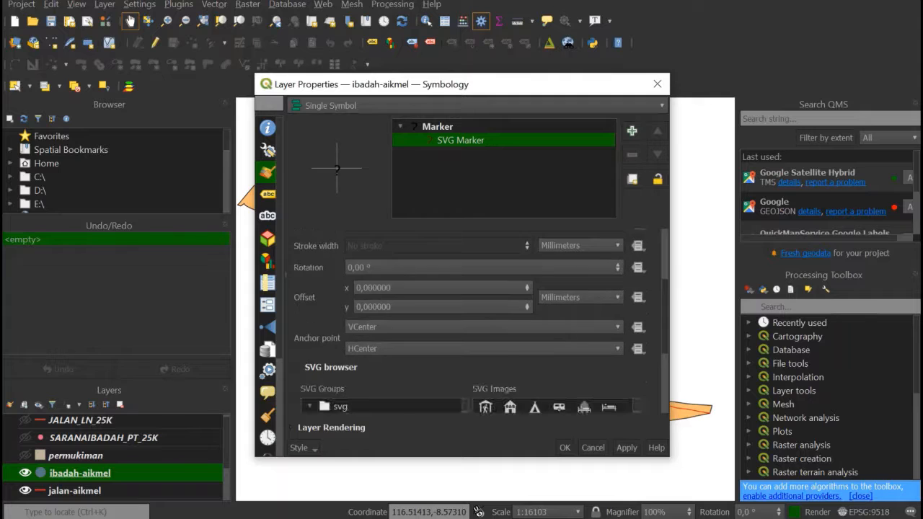
pyautogui.scroll(3, 382, 332)
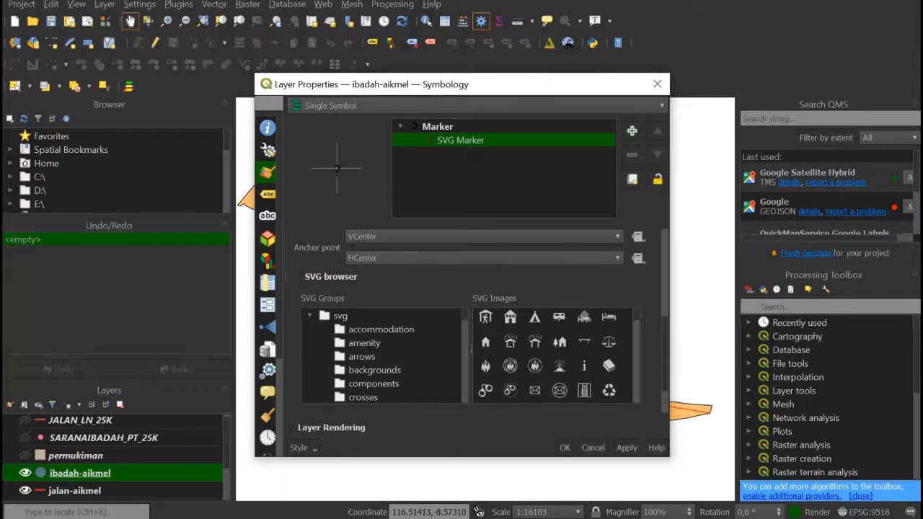
pyautogui.scroll(-1, 382, 357)
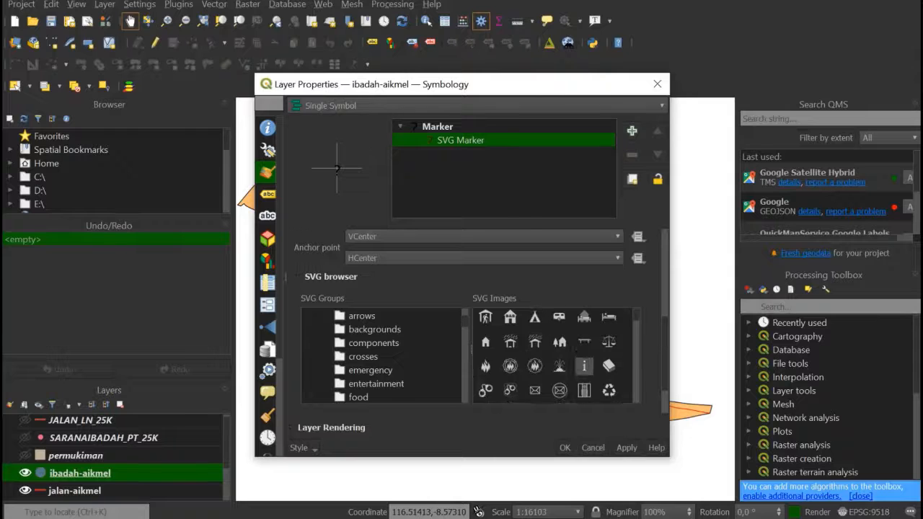
pyautogui.scroll(3, 577, 364)
pyautogui.scroll(-1, 577, 364)
pyautogui.scroll(-2, 577, 364)
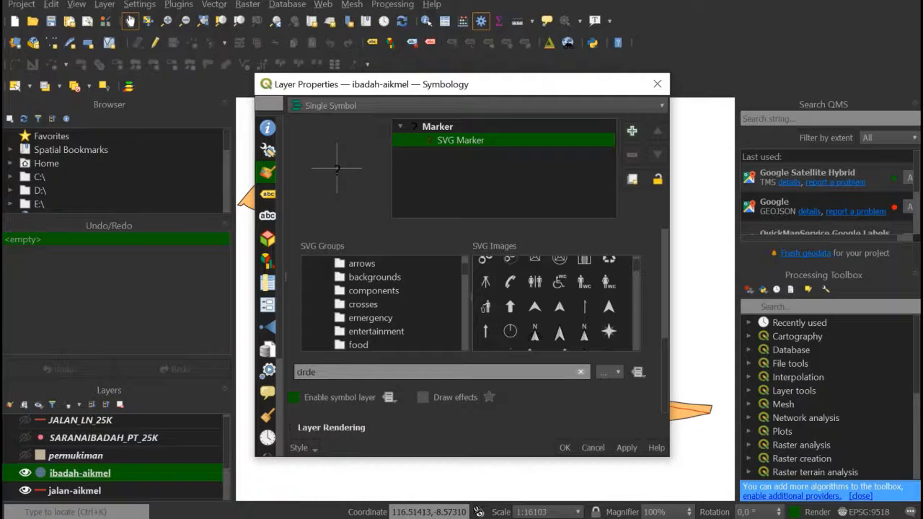
pyautogui.scroll(-3, 559, 289)
pyautogui.scroll(-2, 559, 303)
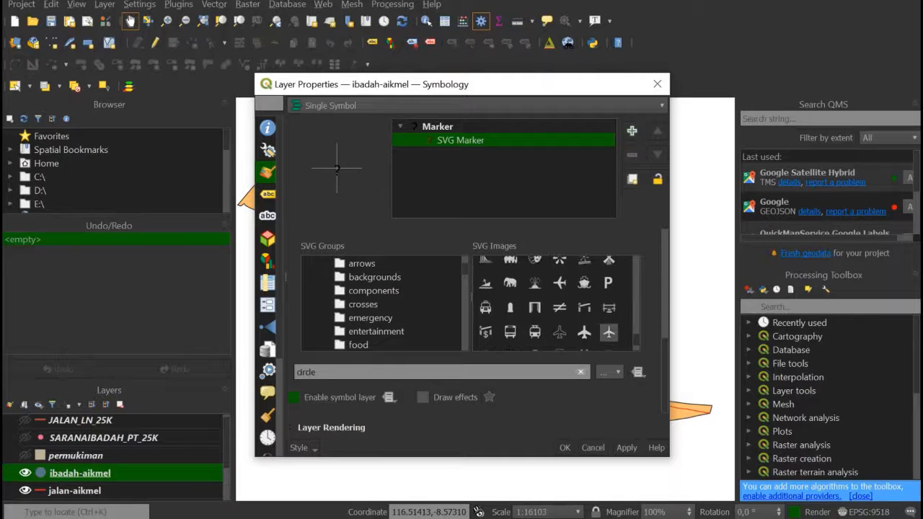
pyautogui.scroll(-3, 560, 326)
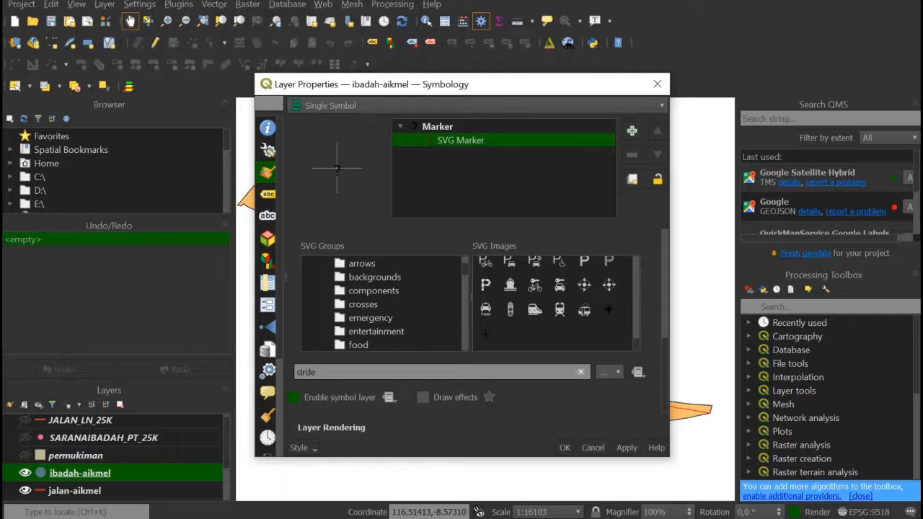
pyautogui.scroll(2, 555, 303)
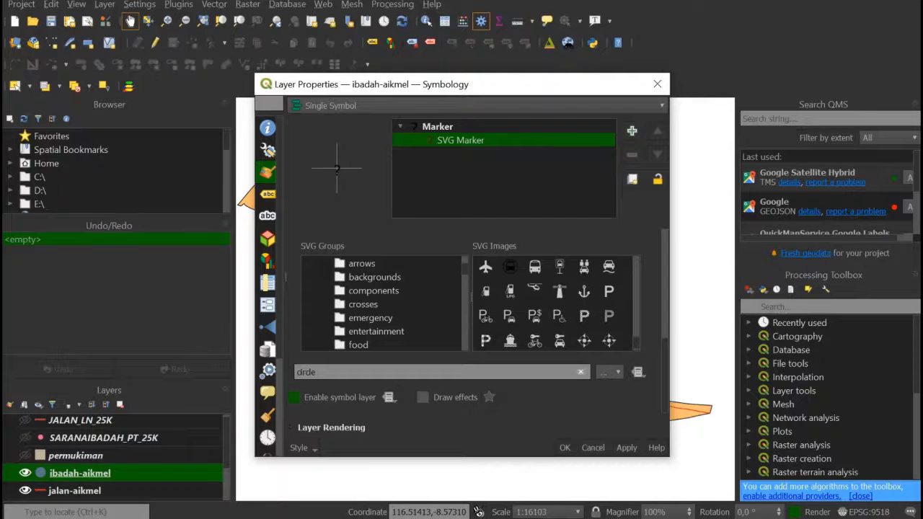
pyautogui.scroll(3, 608, 305)
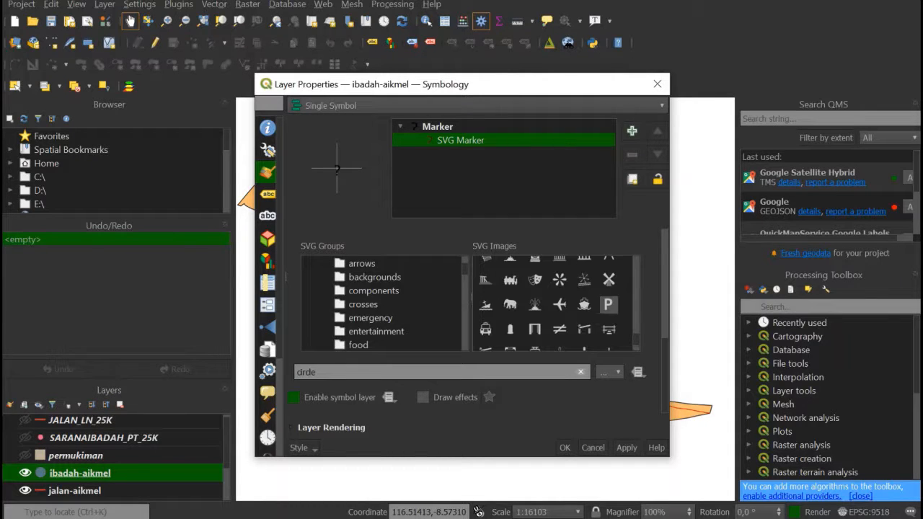
pyautogui.scroll(2, 608, 304)
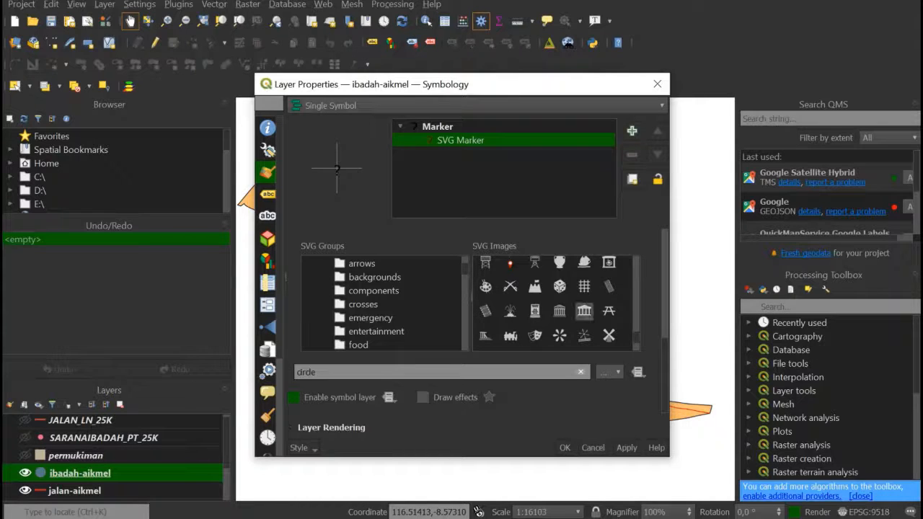
pyautogui.click(583, 311)
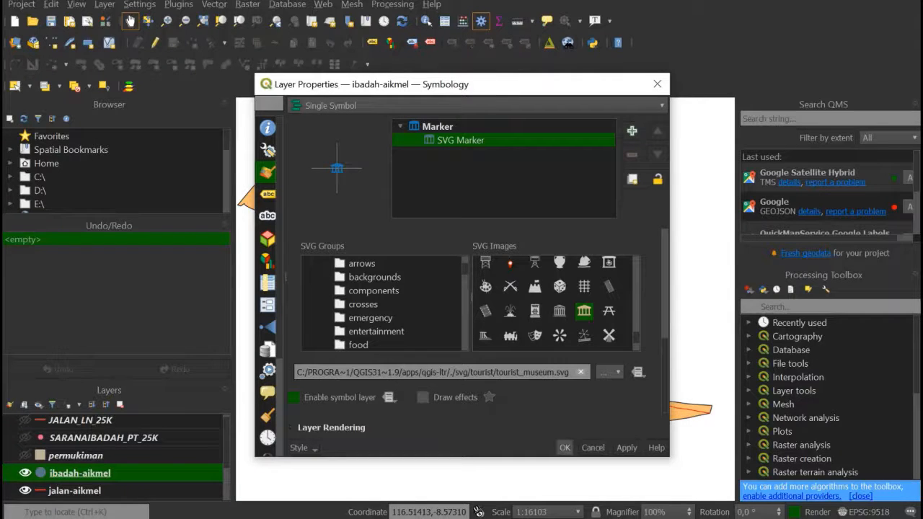
pyautogui.press('Return')
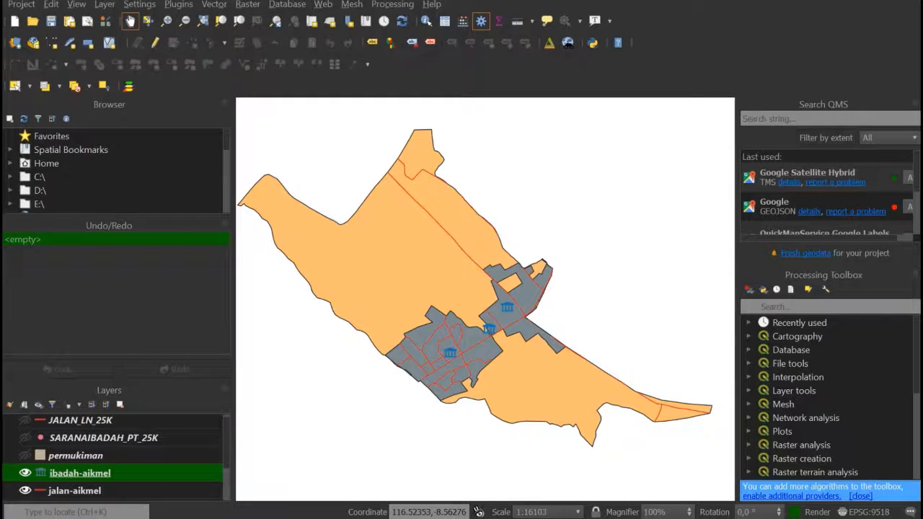
pyautogui.moveTo(425, 267); pyautogui.dragTo(435, 262)
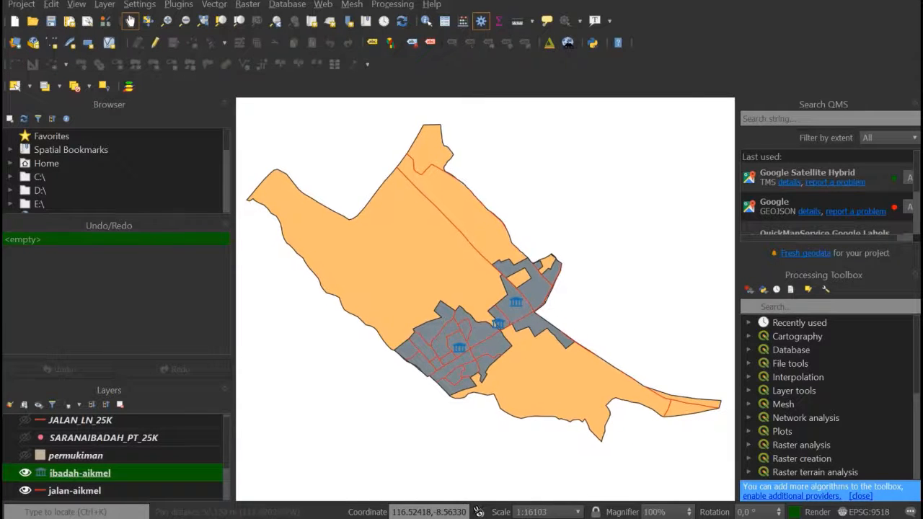
pyautogui.moveTo(498, 324); pyautogui.dragTo(498, 323)
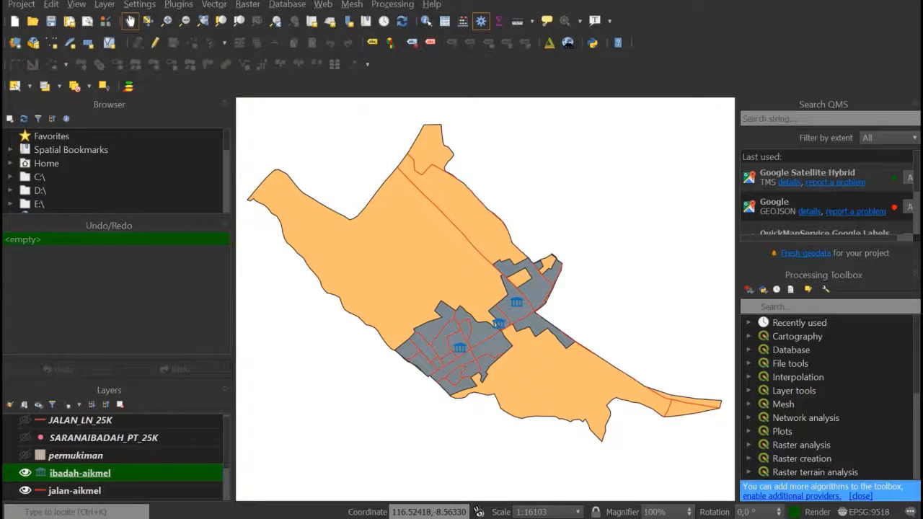